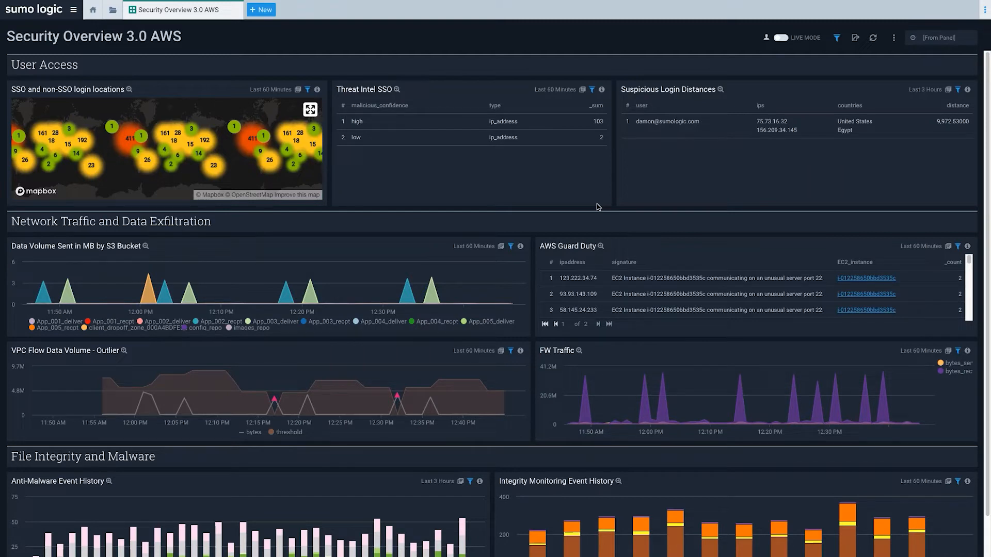
Step: Zoom into the SSO and non-SSO login locations map and briefly view it full screen
{"action": "scroll", "coordinate": [265, 132], "scroll_direction": "up", "scroll_amount": 2}
{"action": "scroll", "coordinate": [265, 132], "scroll_direction": "up", "scroll_amount": 2}
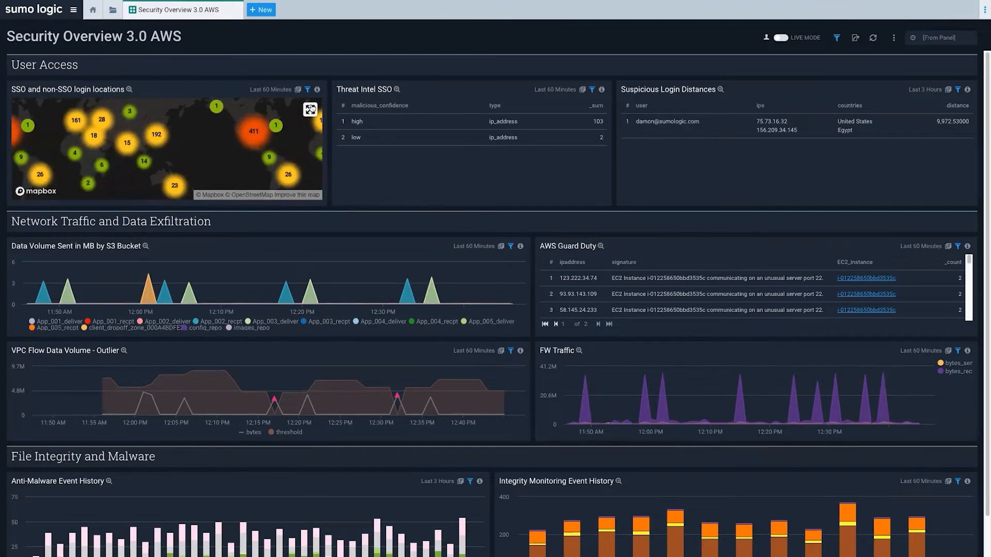
{"action": "left_click", "coordinate": [311, 109]}
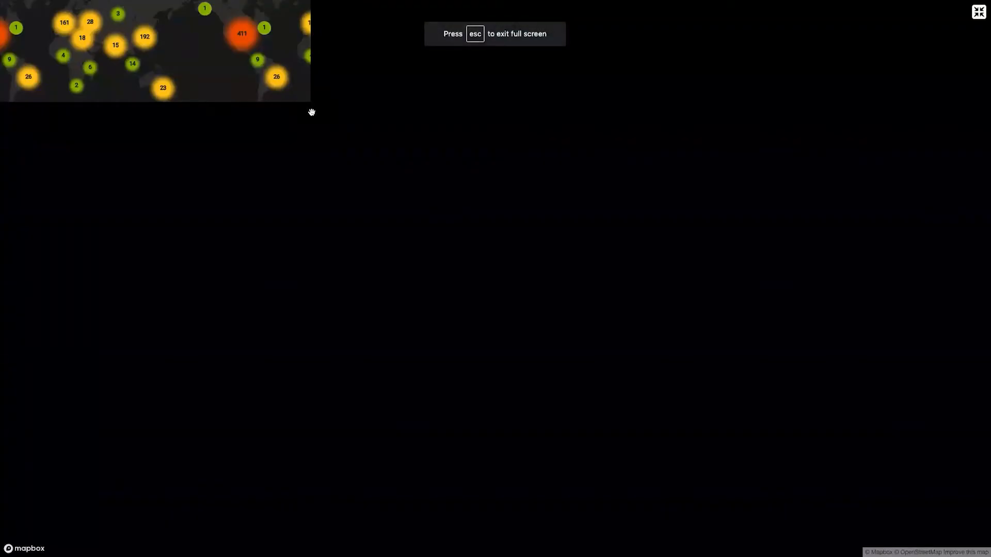
{"action": "key", "text": "Escape"}
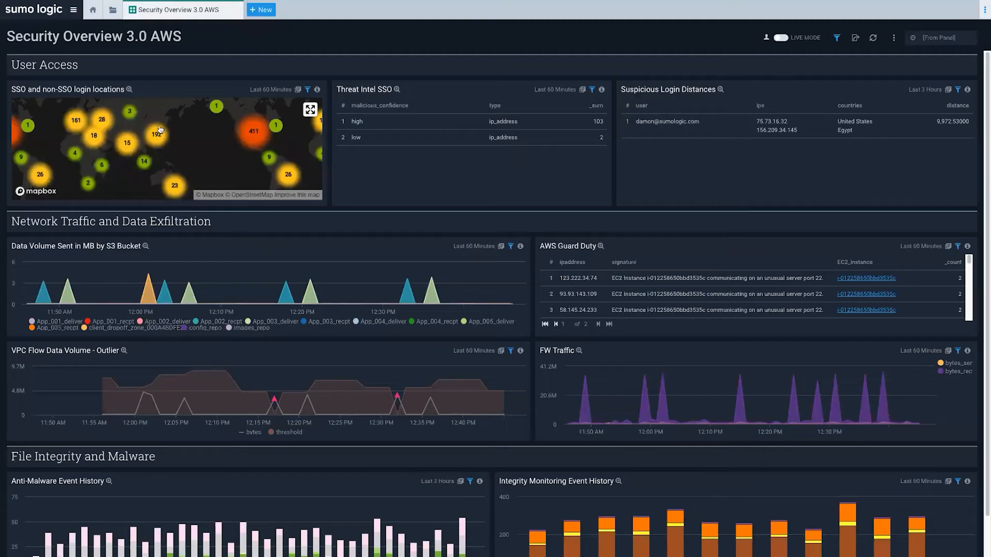
Step: Zoom further, pan the map right and down, and check it full screen again
{"action": "scroll", "coordinate": [204, 159], "scroll_direction": "up", "scroll_amount": 2}
{"action": "left_click_drag", "start_coordinate": [147, 144], "coordinate": [235, 161]}
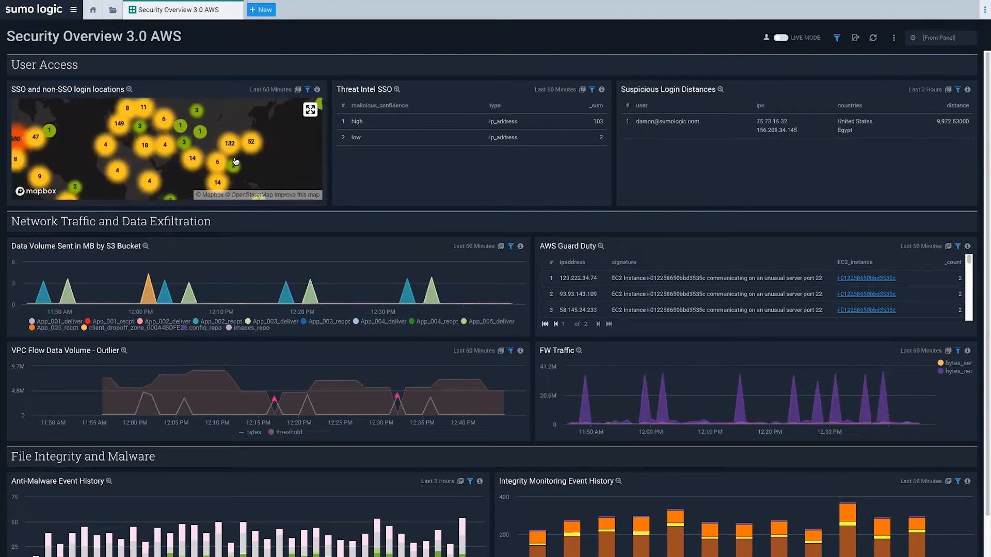
{"action": "left_click", "coordinate": [309, 110]}
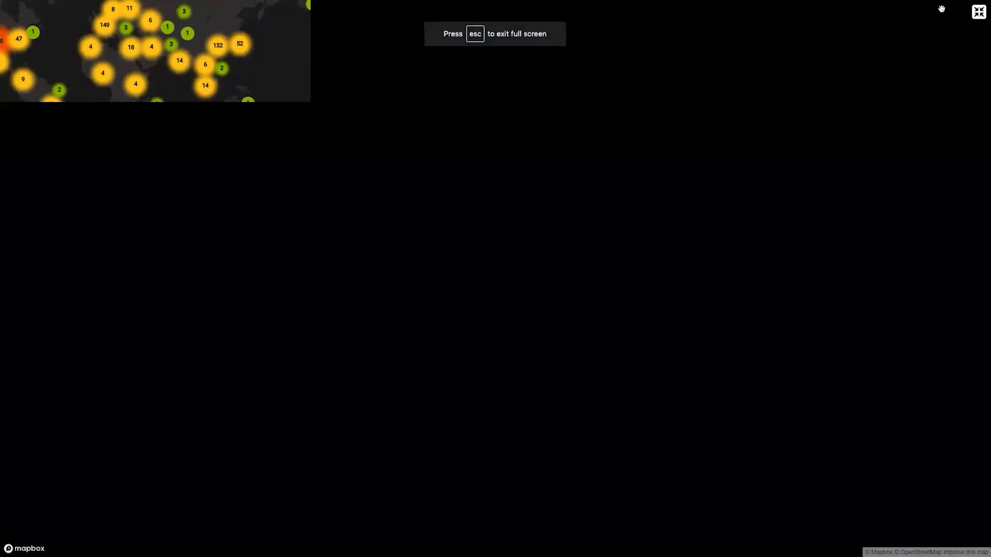
{"action": "left_click", "coordinate": [978, 11]}
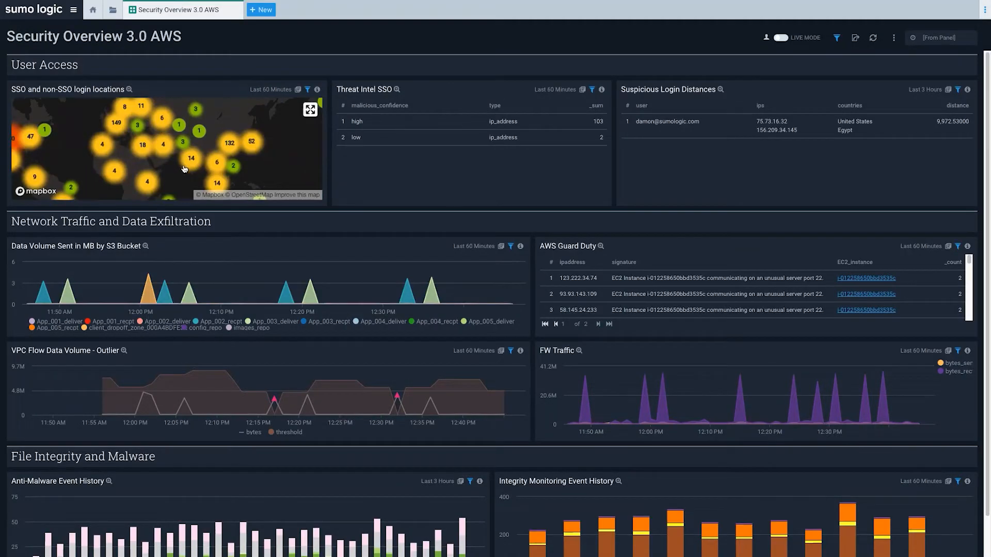
{"action": "scroll", "coordinate": [184, 169], "scroll_direction": "up", "scroll_amount": 1}
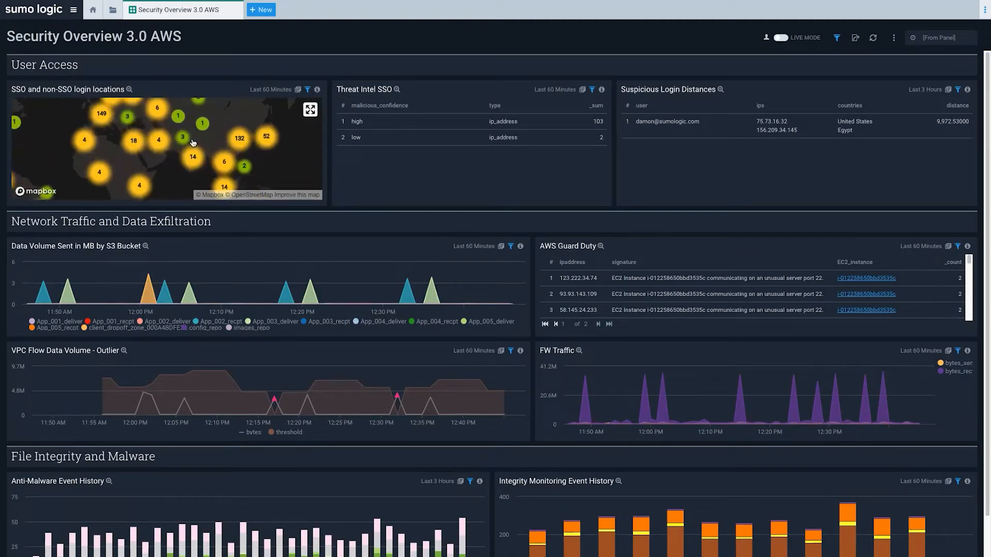
{"action": "scroll", "coordinate": [201, 147], "scroll_direction": "down", "scroll_amount": 2}
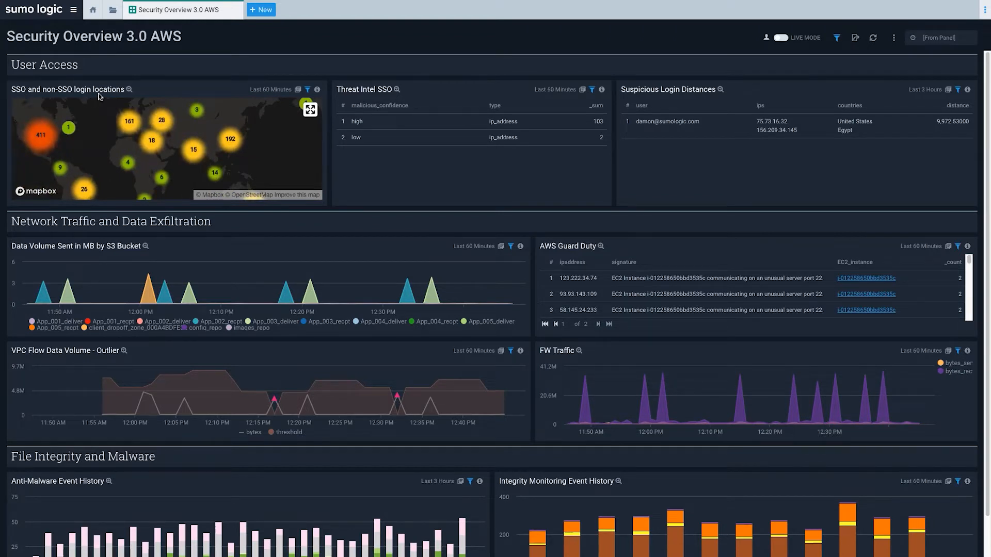
Step: Drag the login map until the 411 cluster is centred near the 161, 18, 15 and 192 clusters
{"action": "left_click_drag", "start_coordinate": [154, 141], "coordinate": [165, 158]}
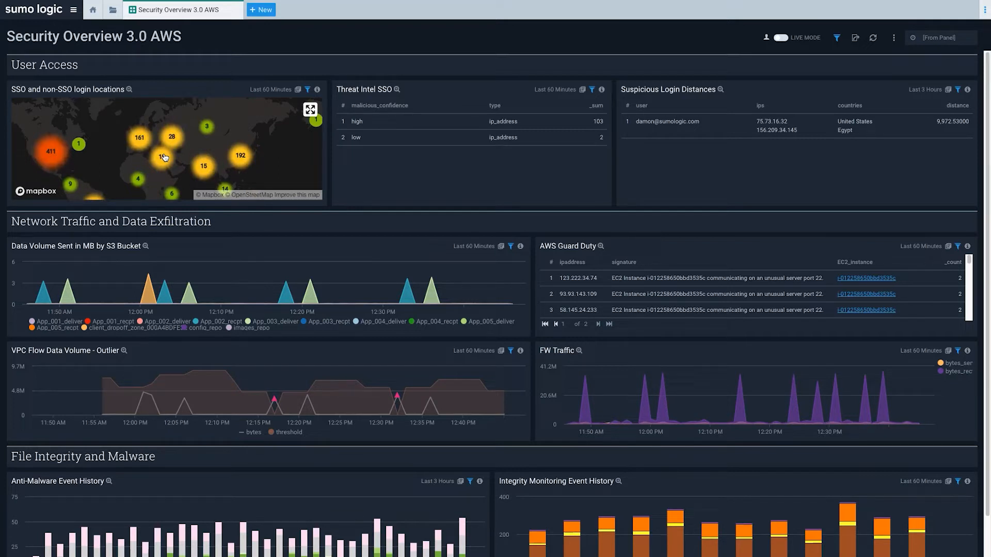
{"action": "left_click_drag", "start_coordinate": [175, 142], "coordinate": [118, 117]}
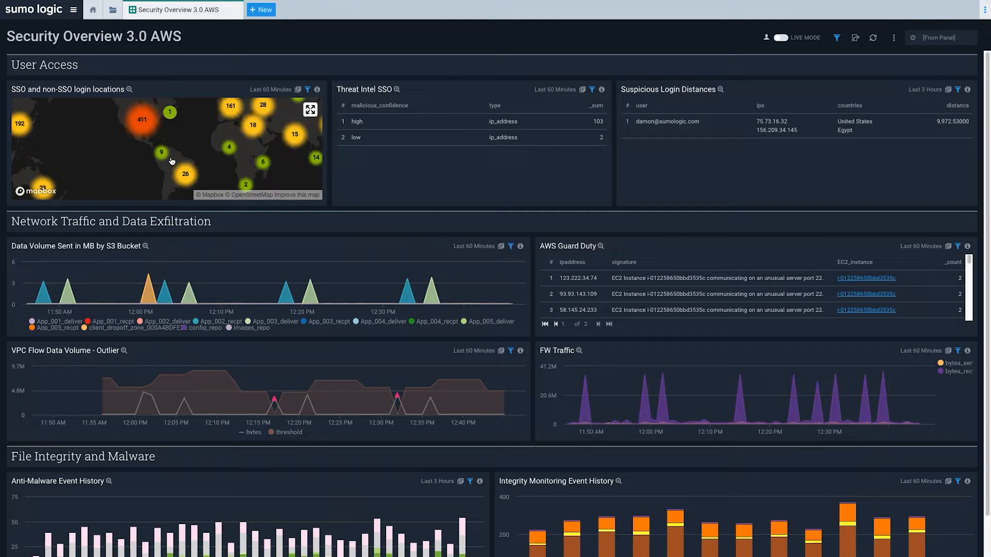
{"action": "left_click_drag", "start_coordinate": [208, 144], "coordinate": [164, 158]}
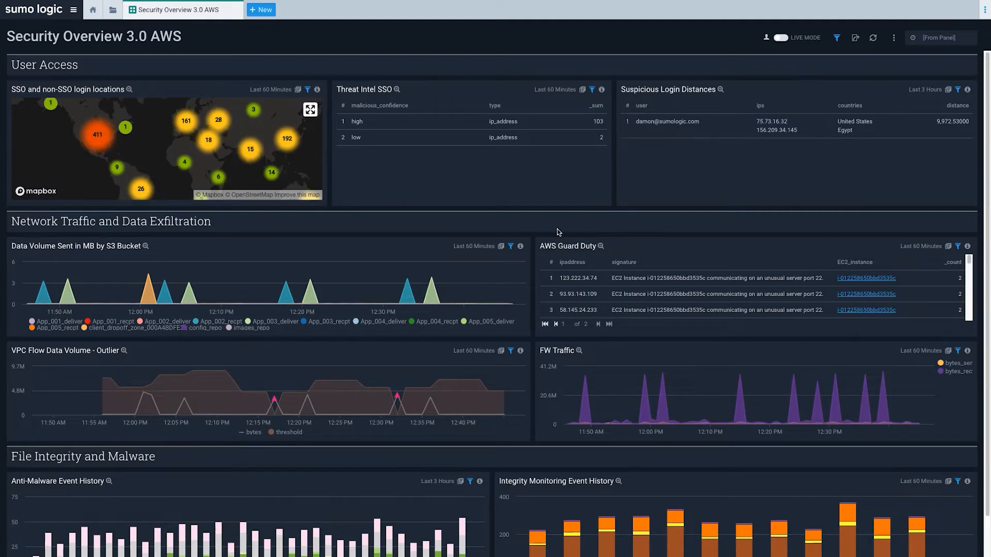
Step: Scroll the Security Overview 3.0 AWS dashboard to review Threat Intel SSO totals (103 high, 2 low-confidence IPs)
{"action": "scroll", "coordinate": [505, 257], "scroll_direction": "down", "scroll_amount": 1}
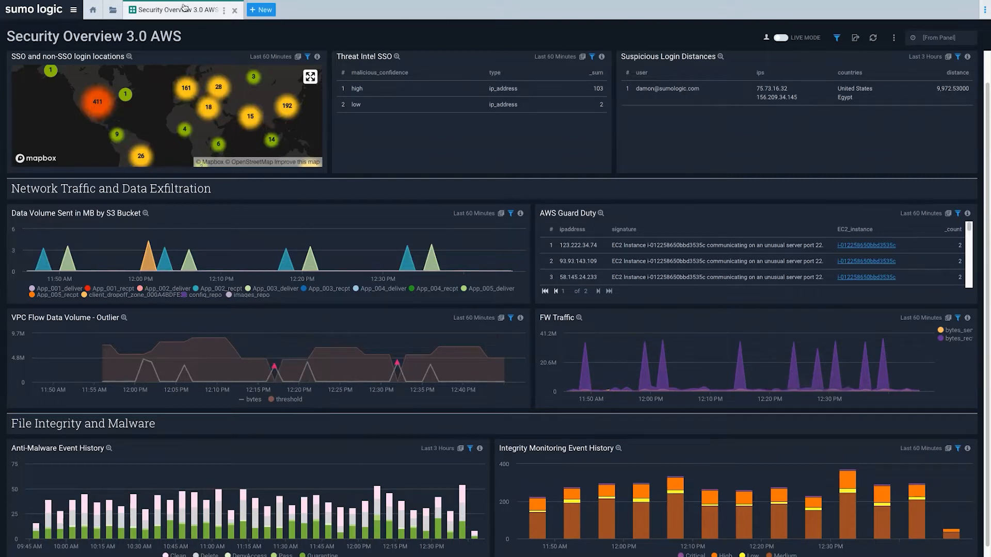
{"action": "mouse_move", "coordinate": [29, 20]}
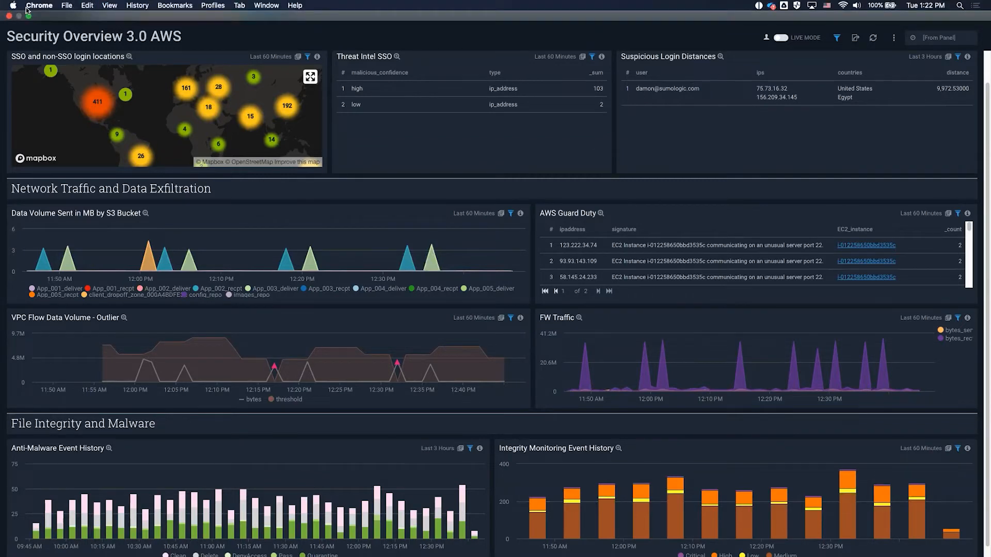
Step: Open the Sumo Logic library of folders and saved content and start a content search
{"action": "left_click", "coordinate": [24, 8]}
{"action": "mouse_move", "coordinate": [29, 18]}
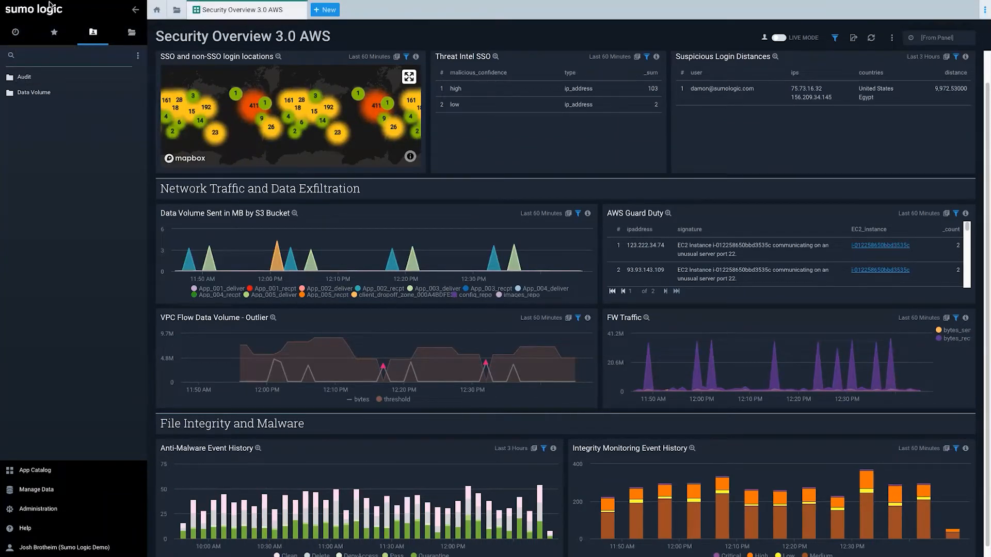
{"action": "left_click", "coordinate": [48, 56]}
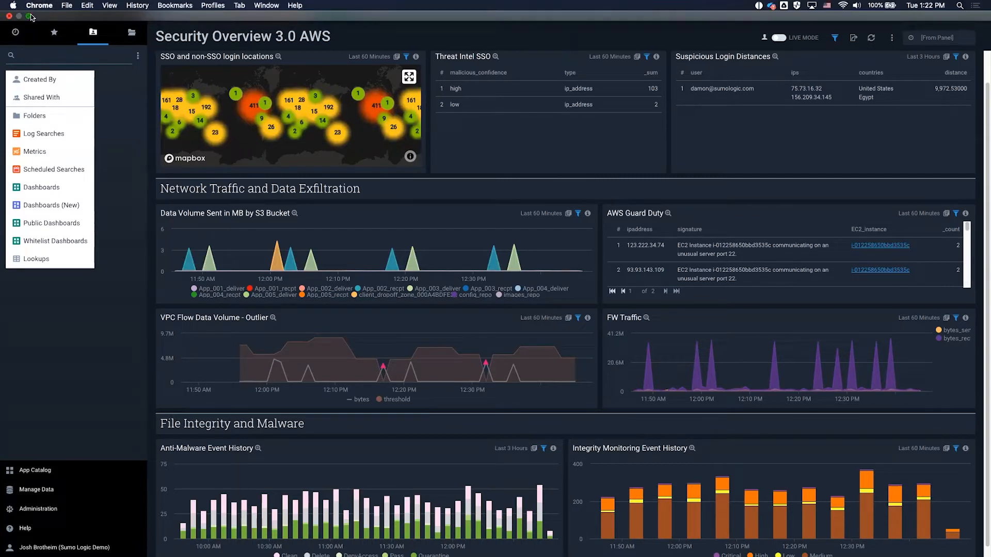
Step: Exit Chrome full screen, enlarge the window, and switch to the 'Secure Inside Sumo' slide deck
{"action": "left_click", "coordinate": [29, 16]}
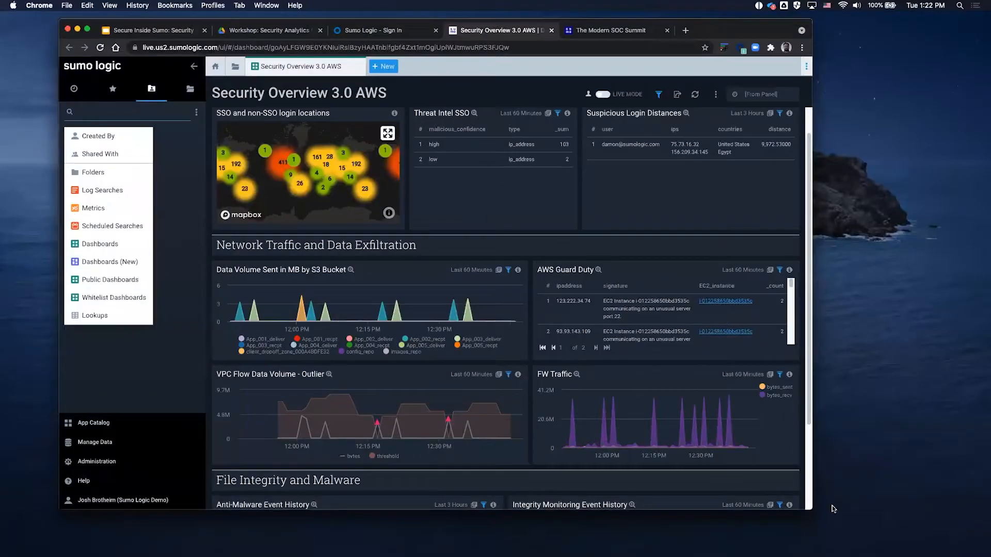
{"action": "left_click_drag", "start_coordinate": [812, 510], "coordinate": [989, 555]}
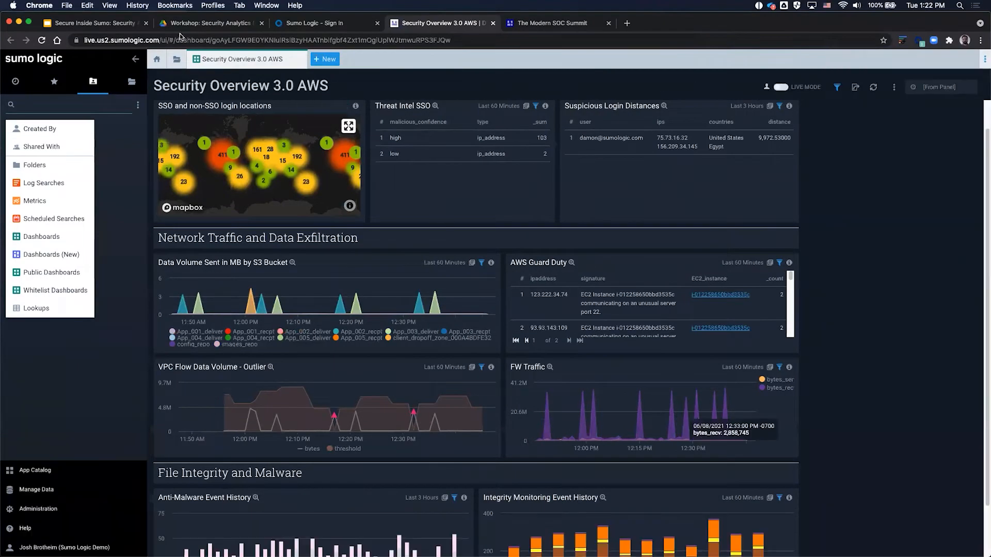
{"action": "left_click", "coordinate": [107, 26]}
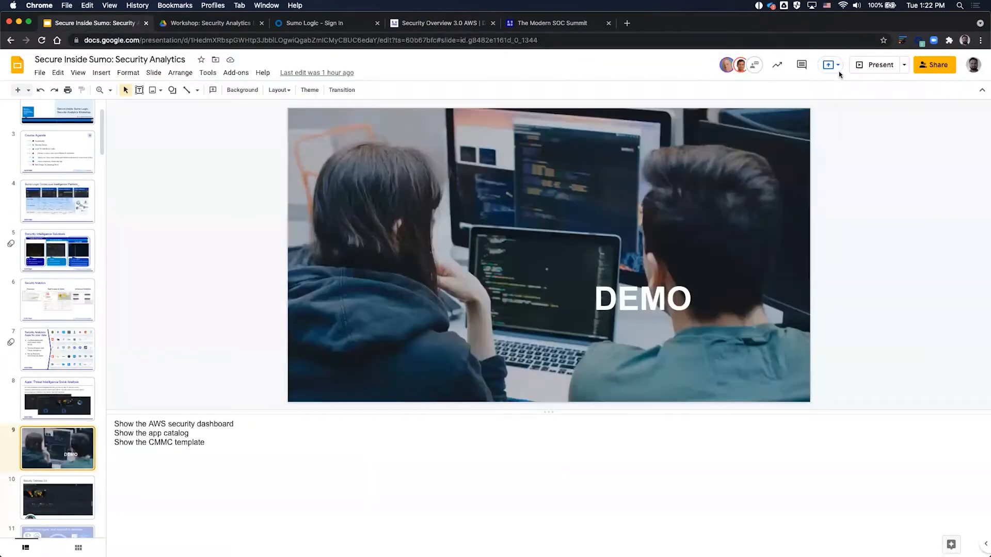
Step: Present from the DEMO slide through Security Overview 3.0 to 'Login to training environment', then end the slideshow
{"action": "left_click", "coordinate": [877, 64]}
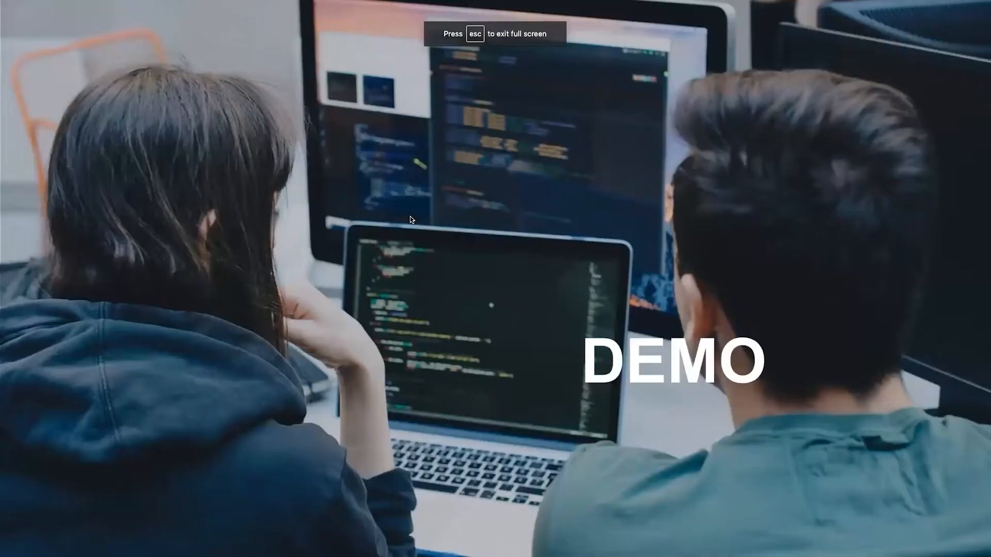
{"action": "key", "text": "Right"}
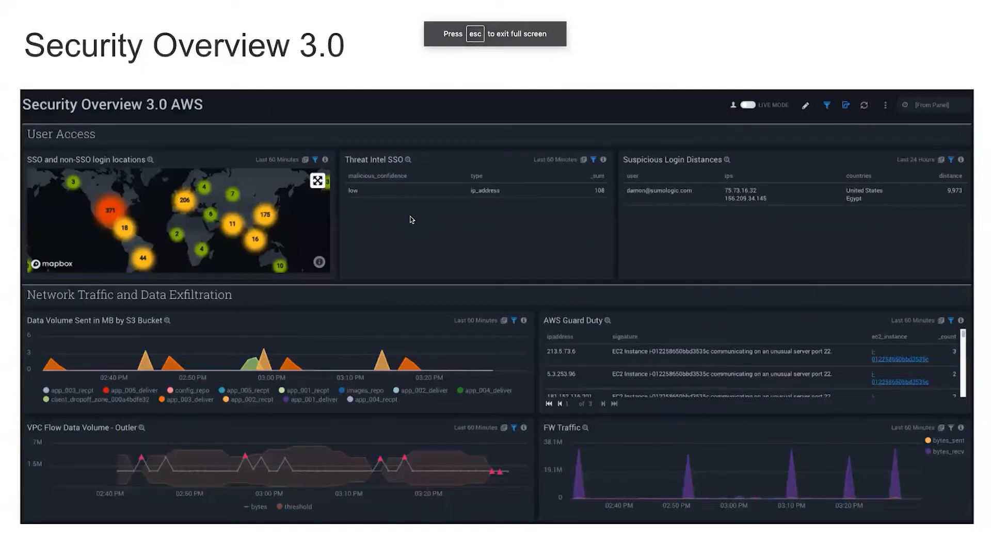
{"action": "key", "text": "Right"}
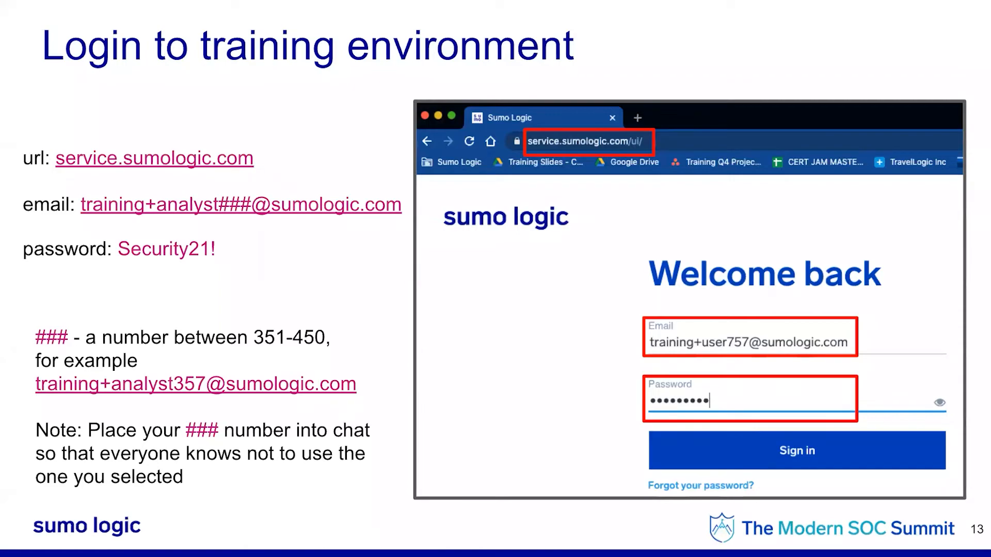
{"action": "key", "text": "Escape"}
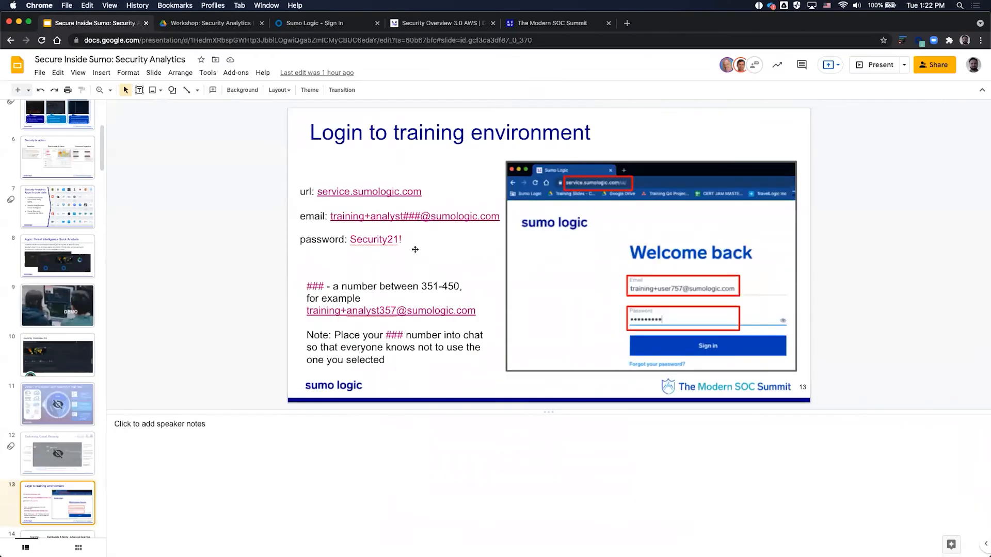
Step: Select all text in the url/email/password box on slide 13, then present that slide
{"action": "left_click", "coordinate": [405, 237]}
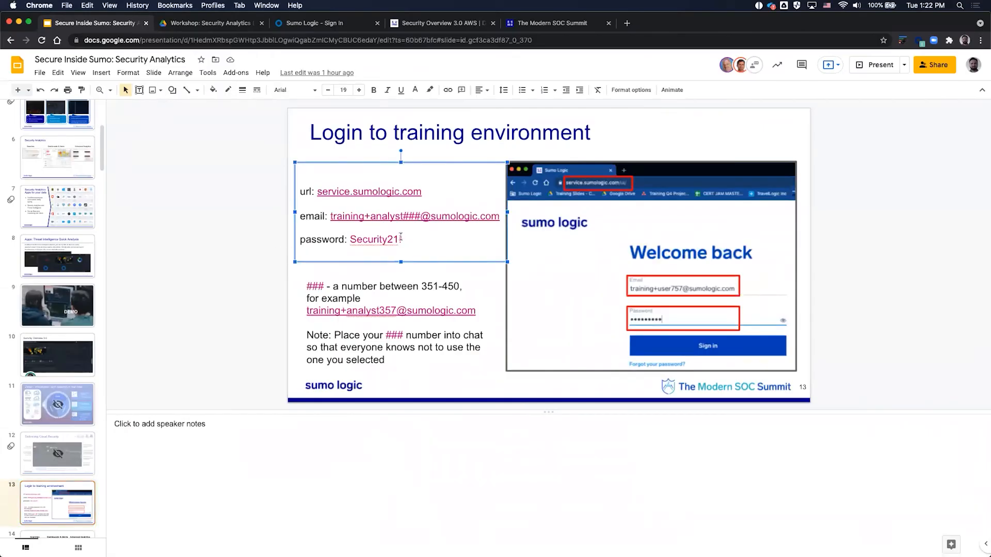
{"action": "key", "text": "super+a"}
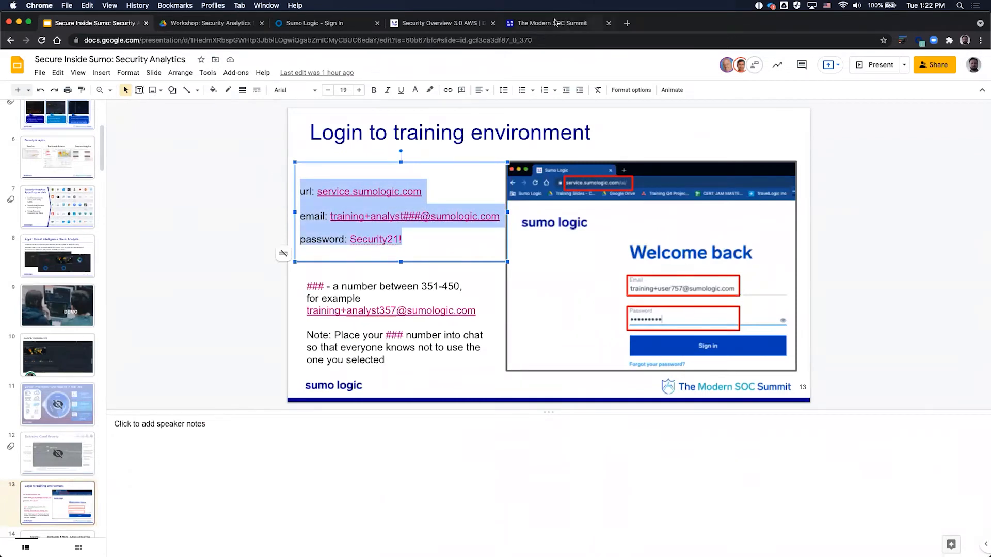
{"action": "left_click", "coordinate": [867, 67]}
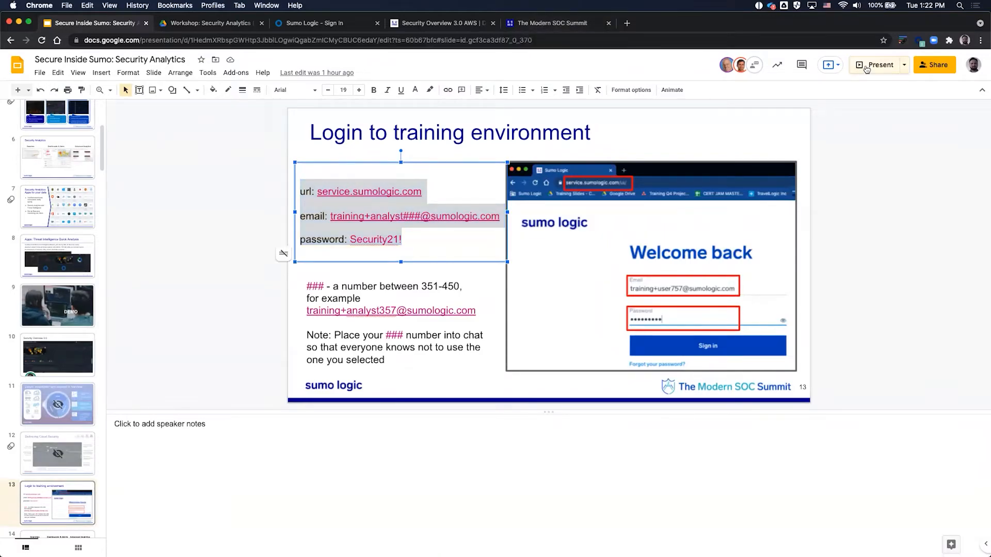
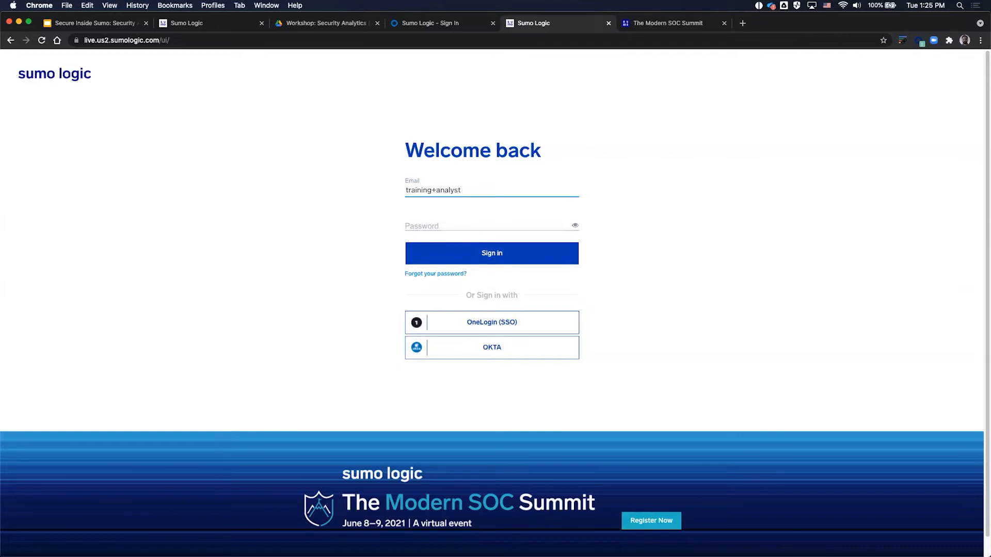
Step: Enter the analyst account e-mail and password, submit, and decline OneLogin's save-password offer
{"action": "key", "text": "Tab"}
{"action": "type", "text": "•••••••••••"}
{"action": "key", "text": "Return"}
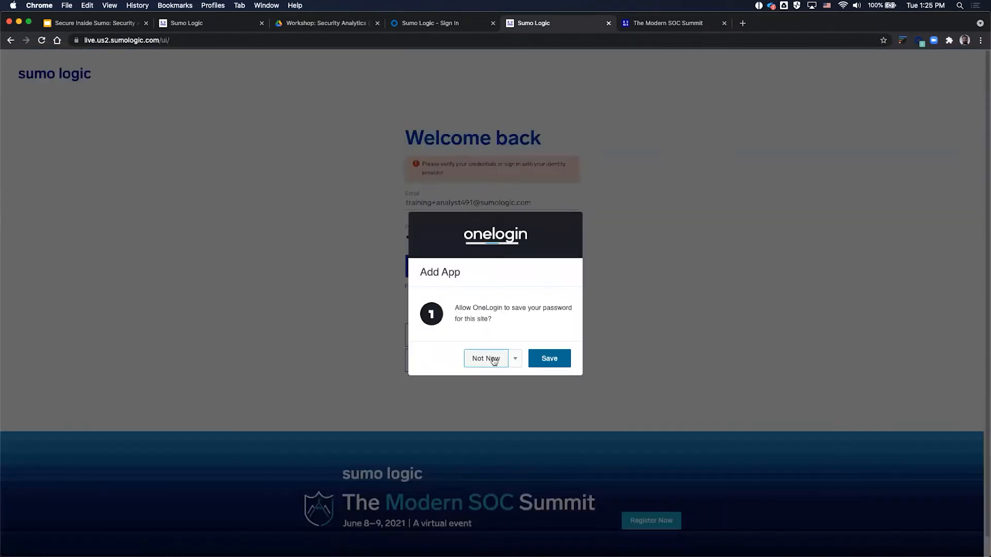
{"action": "left_click", "coordinate": [489, 356]}
Step: Retype the password and submit the sign-in again
{"action": "left_click_drag", "start_coordinate": [454, 237], "coordinate": [375, 234]}
{"action": "type", "text": "•••••••••••"}
{"action": "key", "text": "Return"}
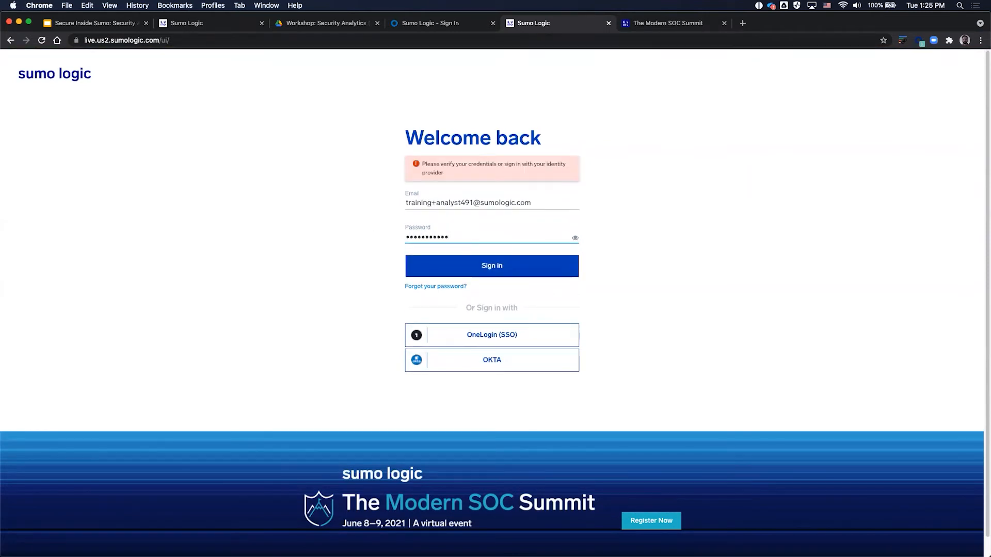
Step: Change the e-mail's last digit to 5, check the revealed password, and sign in
{"action": "left_click", "coordinate": [456, 202]}
{"action": "key", "text": "BackSpace"}
{"action": "type", "text": "5"}
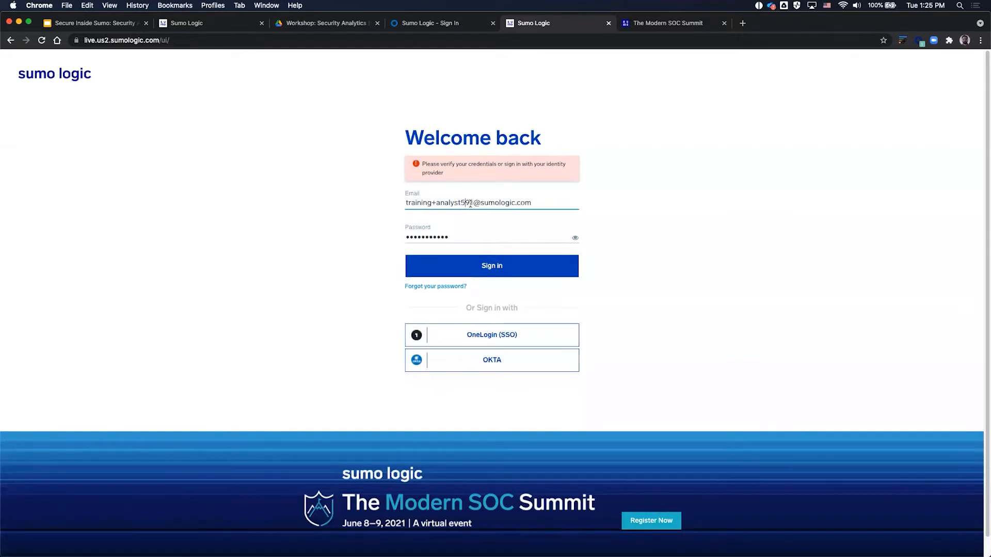
{"action": "left_click", "coordinate": [575, 237]}
{"action": "left_click", "coordinate": [531, 268]}
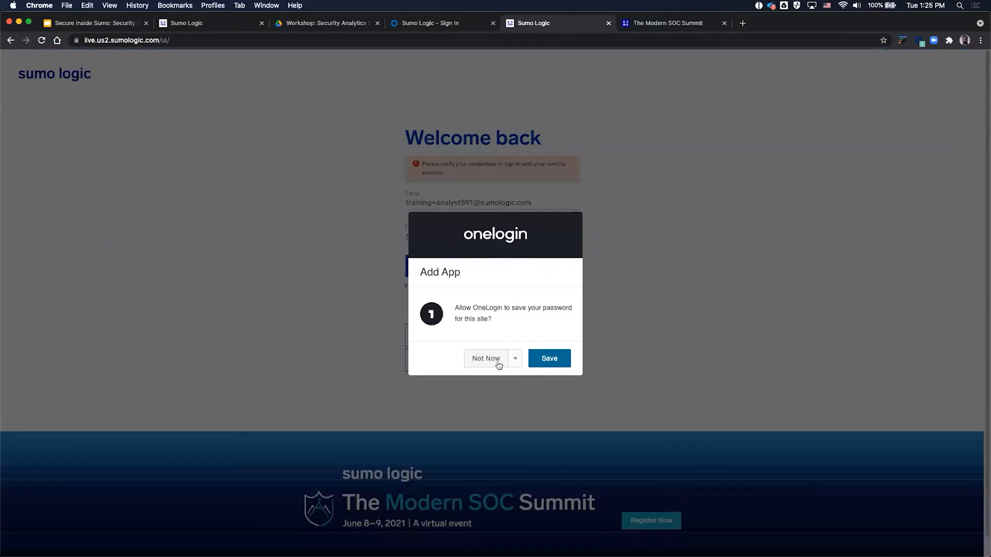
{"action": "double_click", "coordinate": [150, 40]}
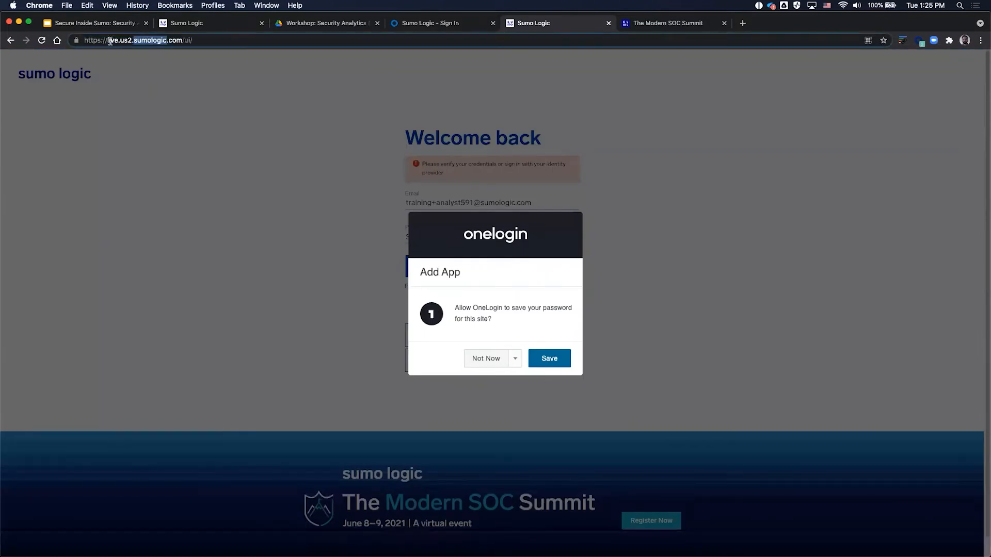
{"action": "left_click_drag", "start_coordinate": [233, 42], "coordinate": [5, 41]}
Step: Load service.sumologic.com and dismiss the password-saving prompt
{"action": "type", "text": "service.sumologic.com"}
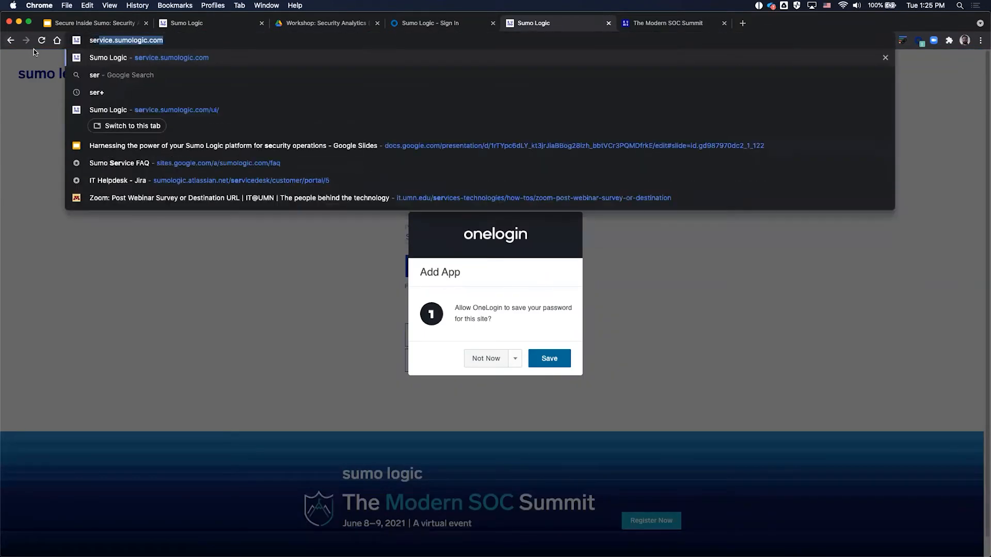
{"action": "key", "text": "Return"}
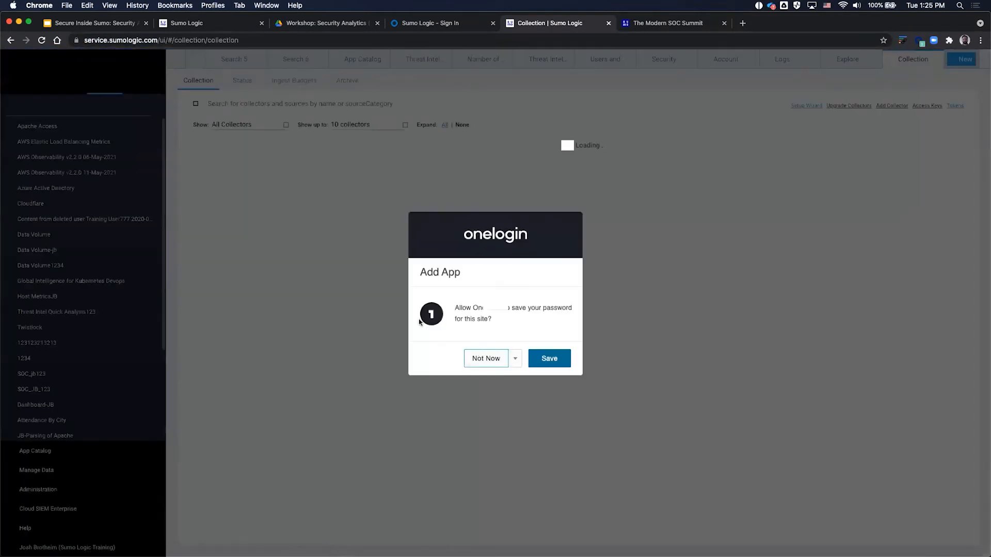
{"action": "left_click", "coordinate": [486, 358]}
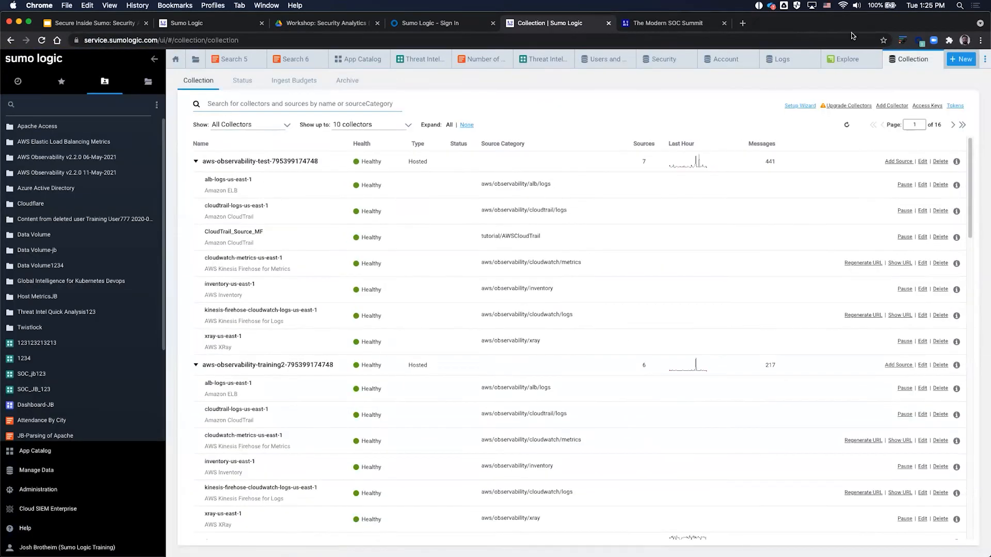
Step: Close all open tabs, then open and close a new Log Search to return Home
{"action": "left_click", "coordinate": [863, 60]}
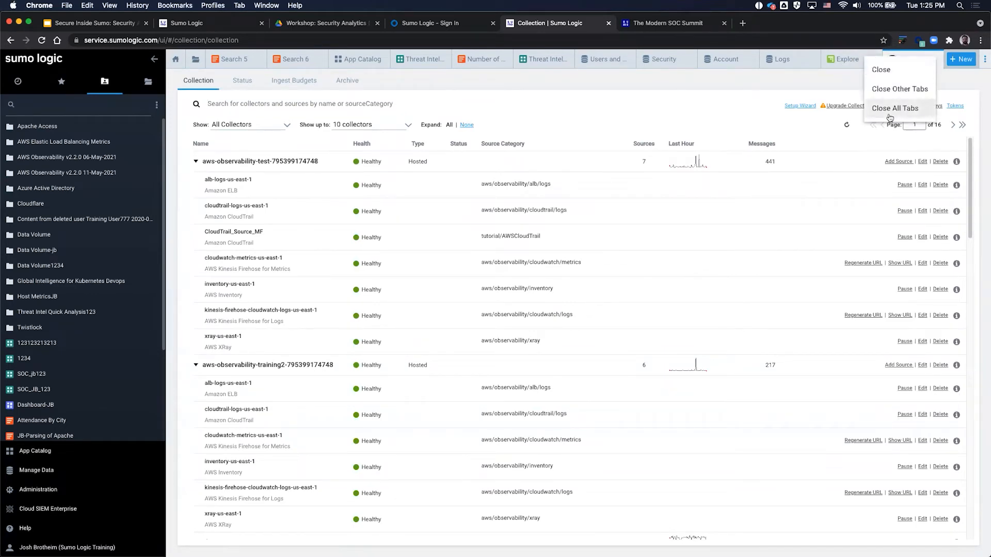
{"action": "left_click", "coordinate": [886, 107]}
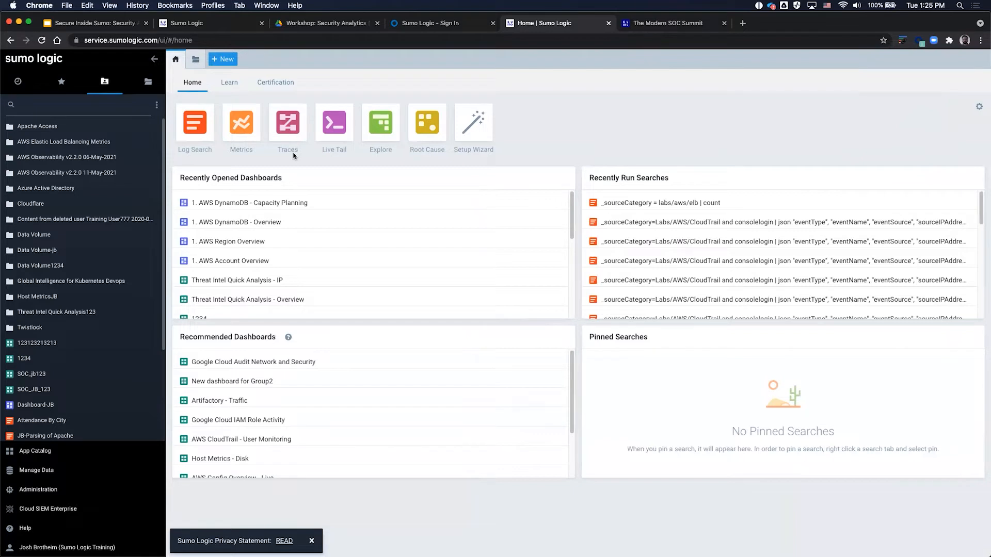
{"action": "left_click", "coordinate": [236, 60]}
{"action": "left_click", "coordinate": [248, 85]}
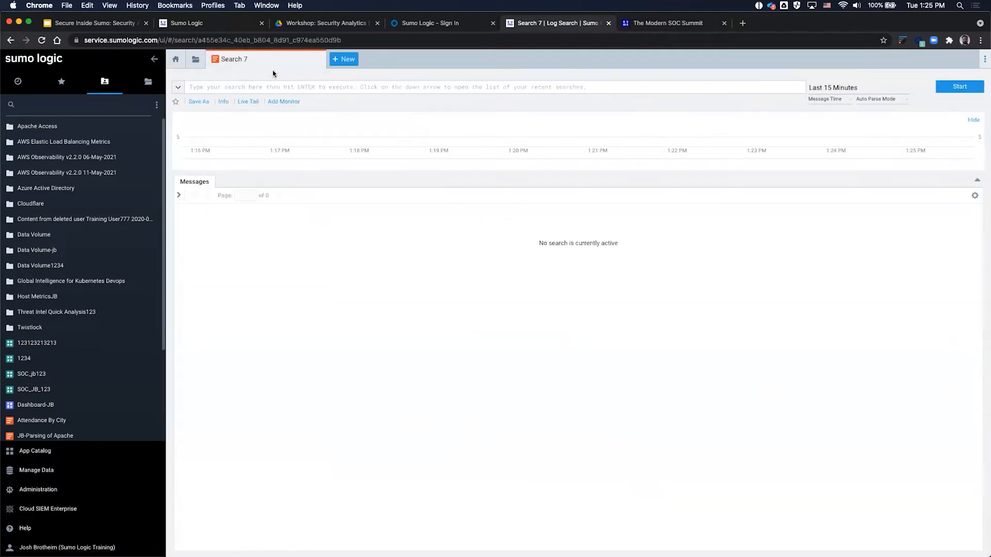
{"action": "left_click", "coordinate": [317, 61]}
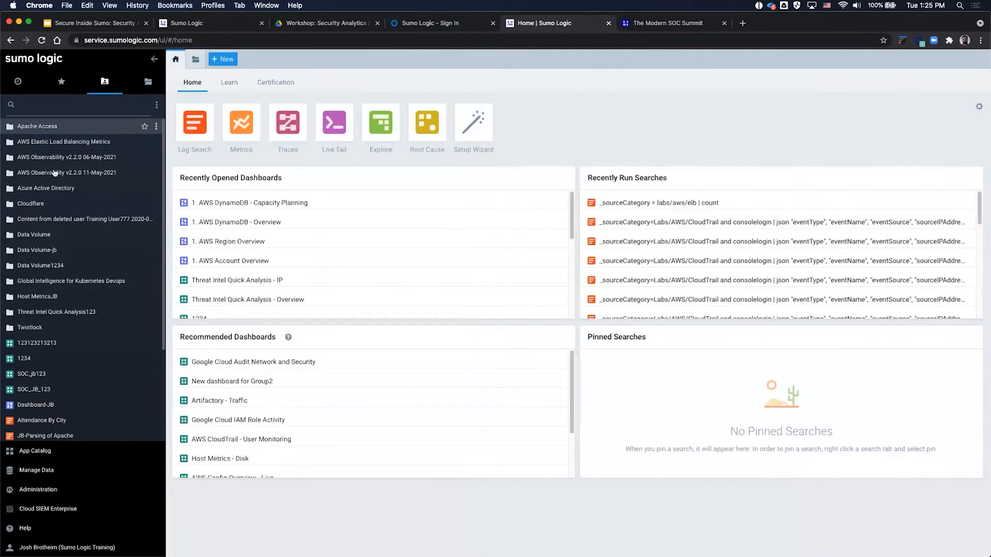
{"action": "mouse_move", "coordinate": [29, 329]}
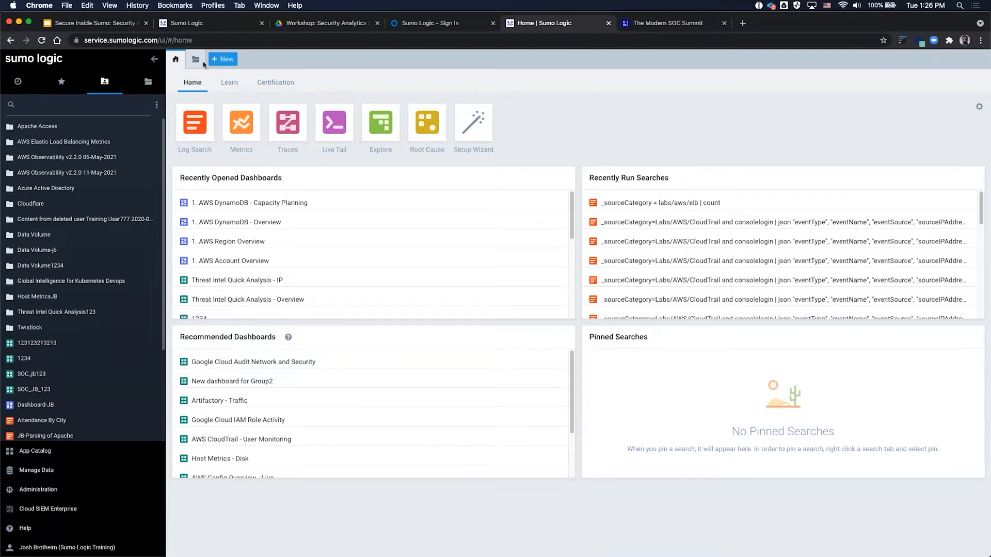
{"action": "left_click", "coordinate": [222, 61]}
{"action": "left_click", "coordinate": [251, 84]}
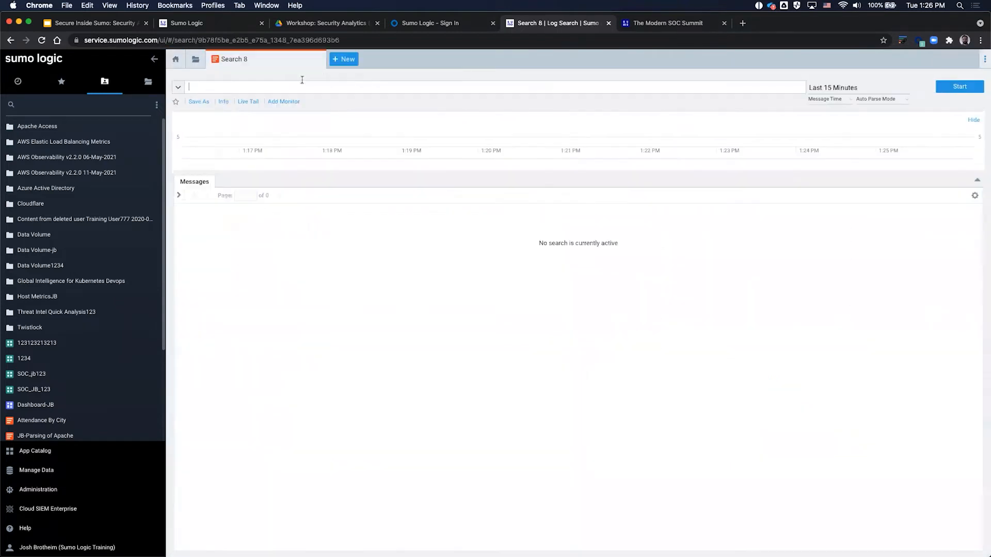
{"action": "left_click", "coordinate": [307, 61]}
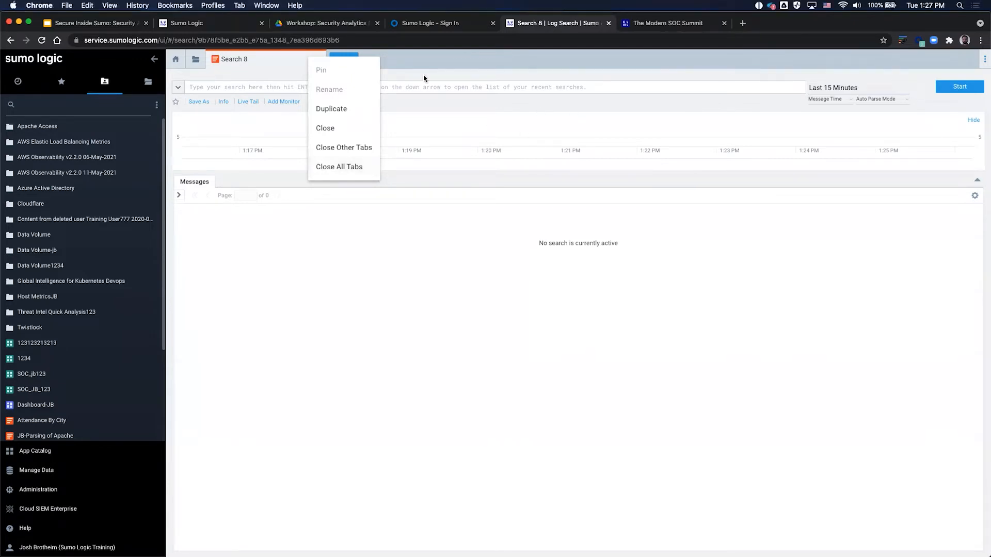
{"action": "left_click", "coordinate": [456, 54]}
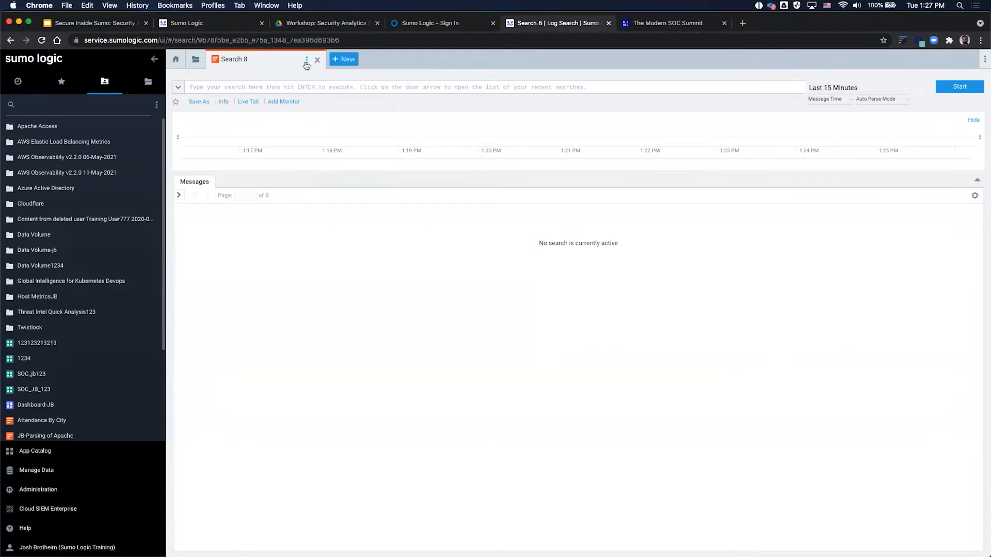
{"action": "left_click", "coordinate": [306, 62]}
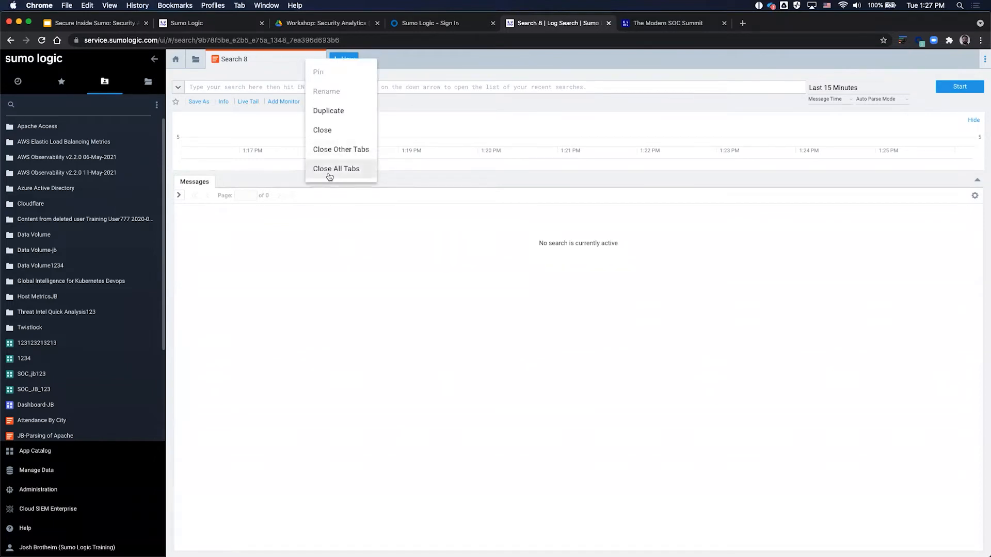
{"action": "left_click", "coordinate": [329, 169]}
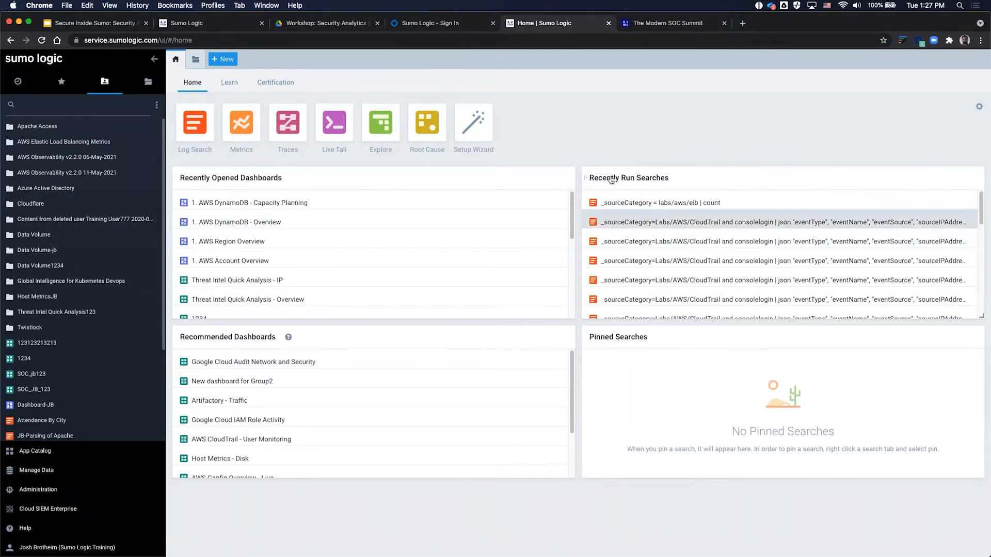
Step: Show the Home page's Learn section, then its Certification information
{"action": "left_click", "coordinate": [223, 87]}
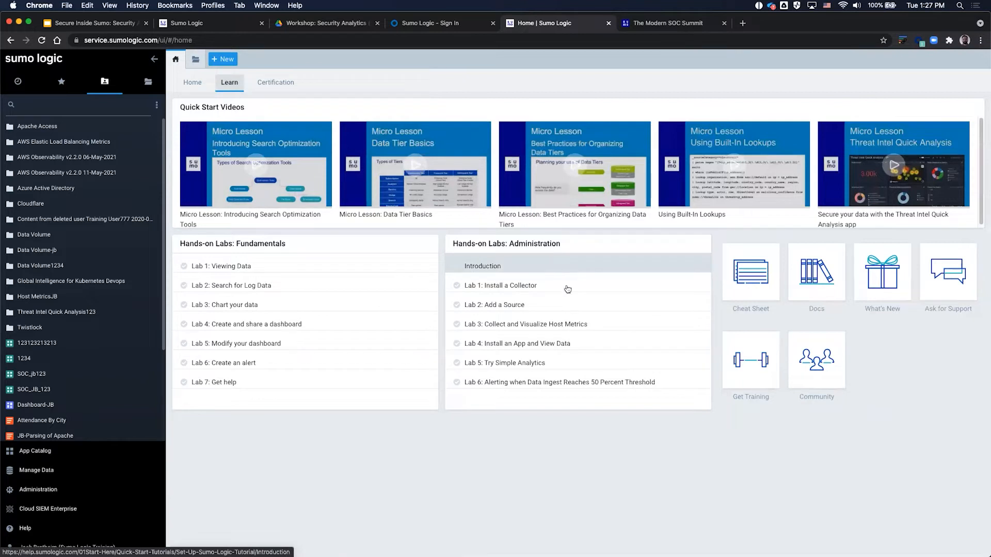
{"action": "left_click", "coordinate": [281, 90]}
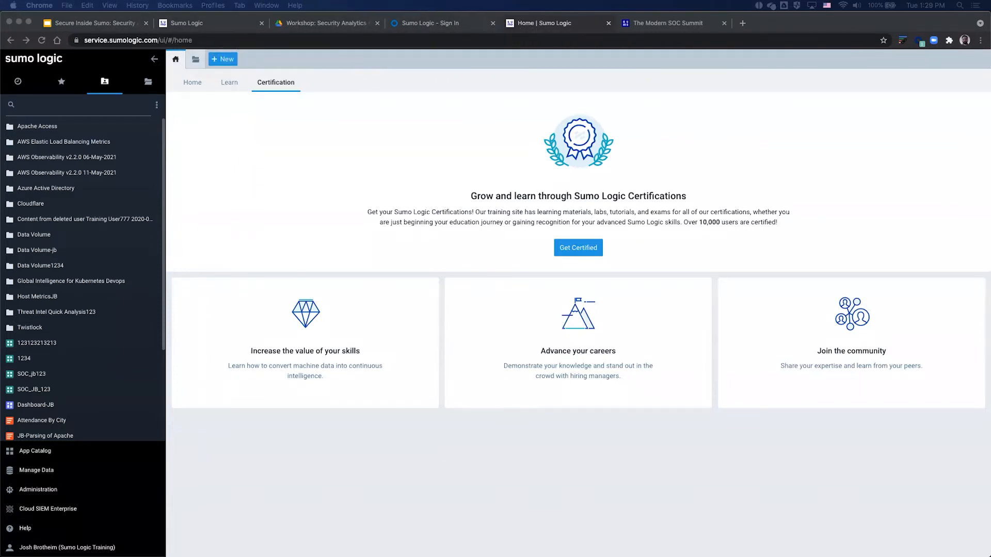
Step: Drag the Security Analytics Workshop Hand Out tab into this Chrome window's tab strip
{"action": "left_click_drag", "start_coordinate": [74, 31], "coordinate": [393, 24]}
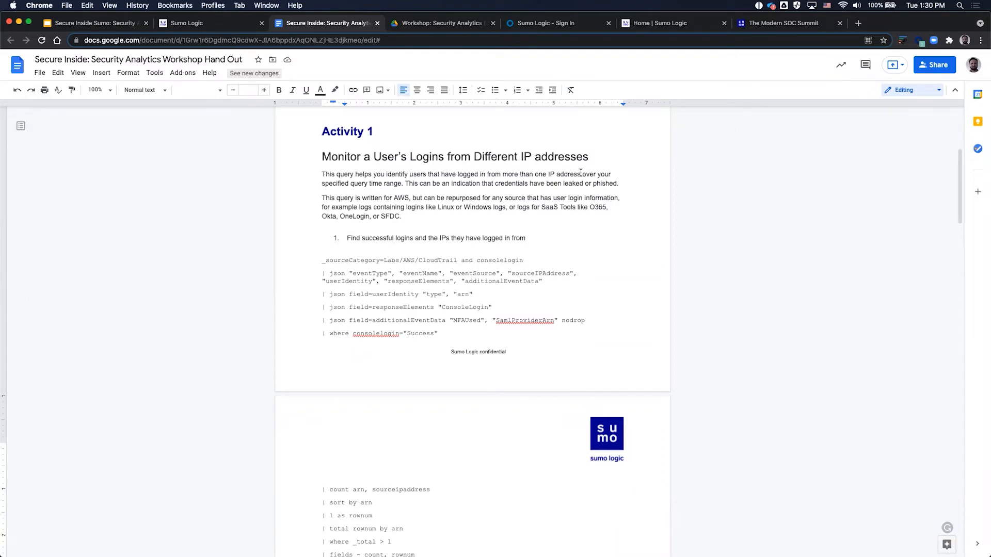
Step: Copy the full Activity 1 CloudTrail login query from the hand-out and return to Sumo Logic
{"action": "scroll", "coordinate": [392, 300], "scroll_direction": "down", "scroll_amount": 3}
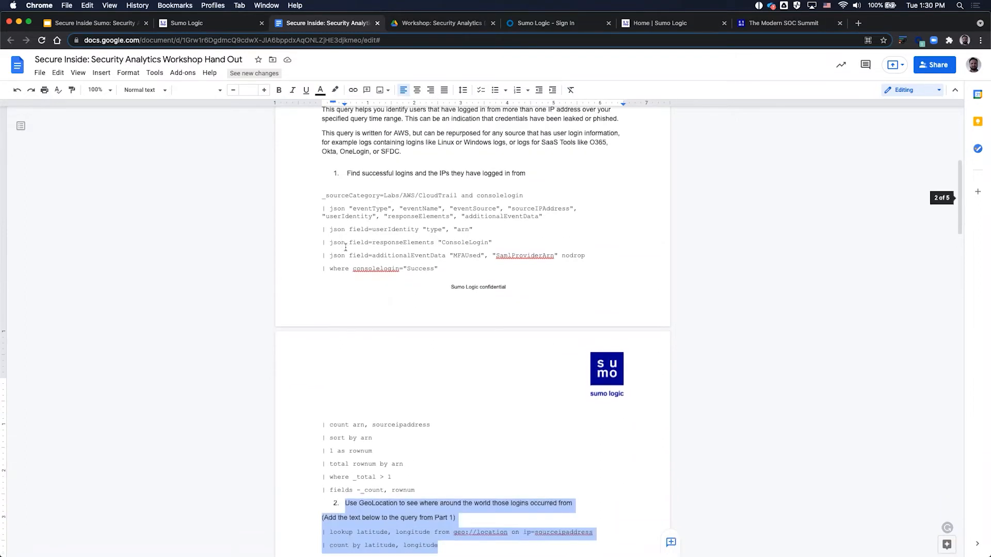
{"action": "left_click", "coordinate": [362, 229]}
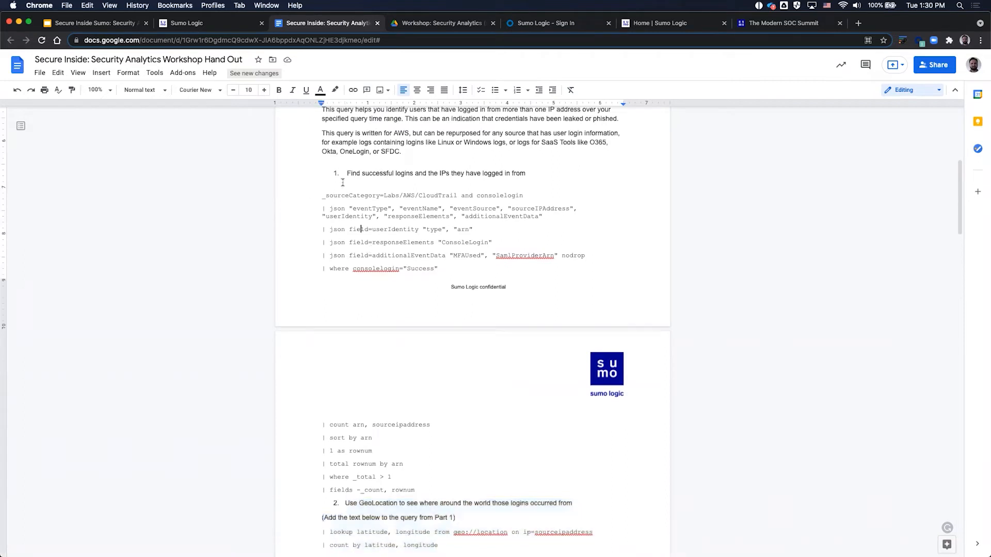
{"action": "left_click_drag", "start_coordinate": [432, 491], "coordinate": [317, 199]}
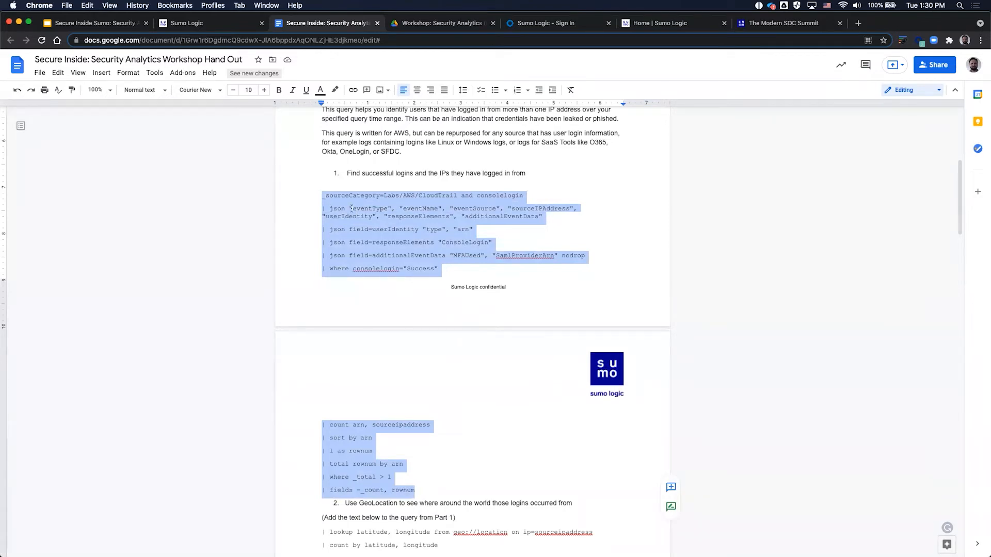
{"action": "right_click", "coordinate": [361, 209]}
{"action": "left_click", "coordinate": [380, 236]}
{"action": "left_click", "coordinate": [645, 21]}
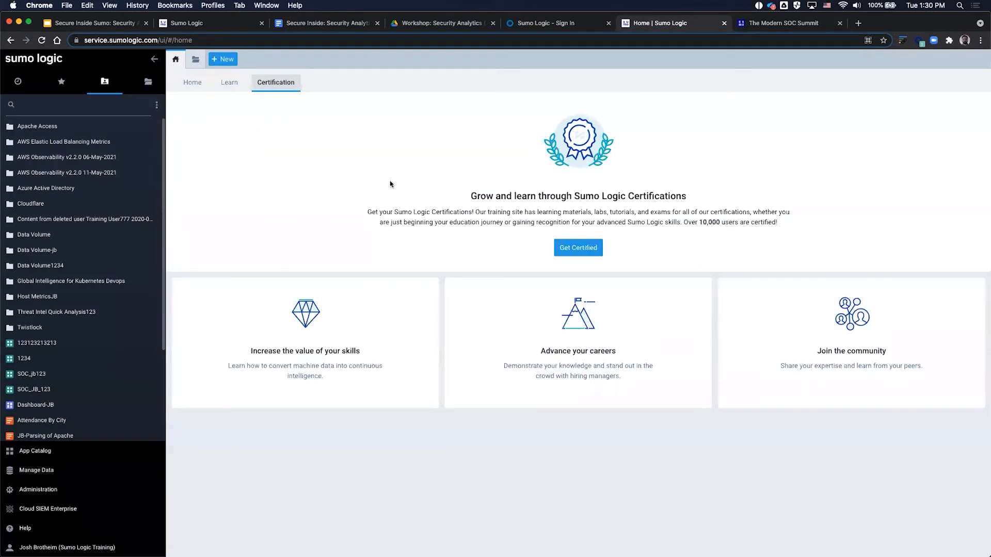
Step: Create a new log search, Search 9, and paste the copied CloudTrail login query into it
{"action": "left_click", "coordinate": [190, 82]}
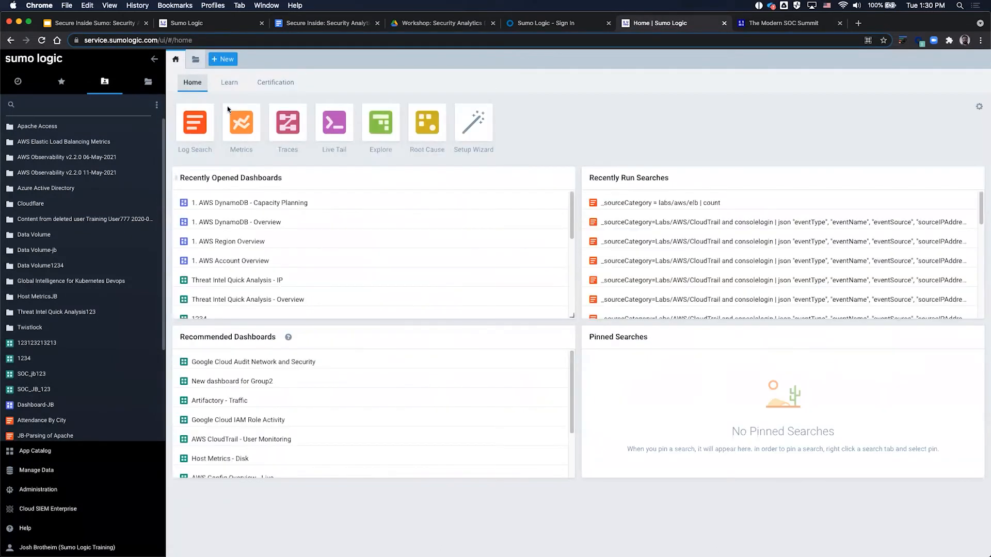
{"action": "left_click", "coordinate": [226, 59]}
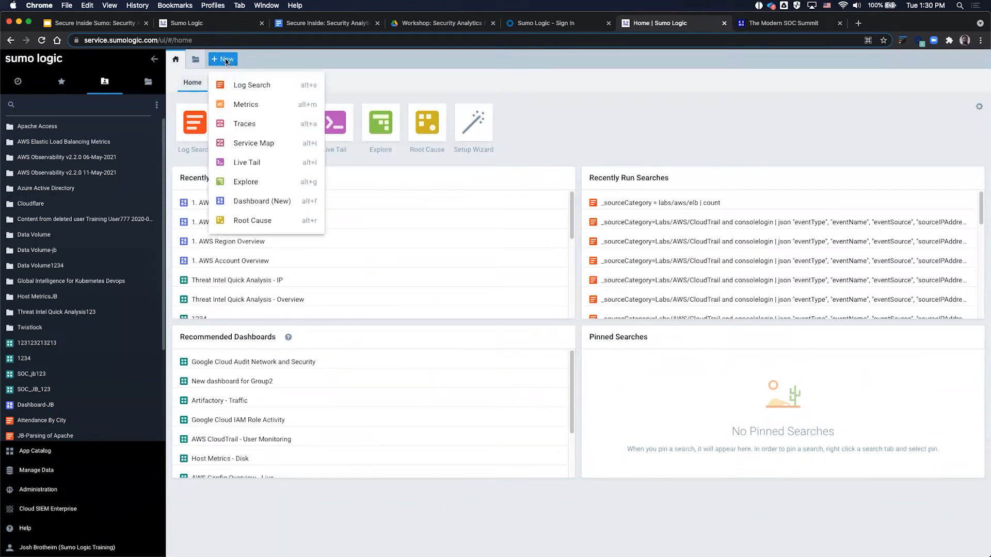
{"action": "left_click", "coordinate": [235, 83]}
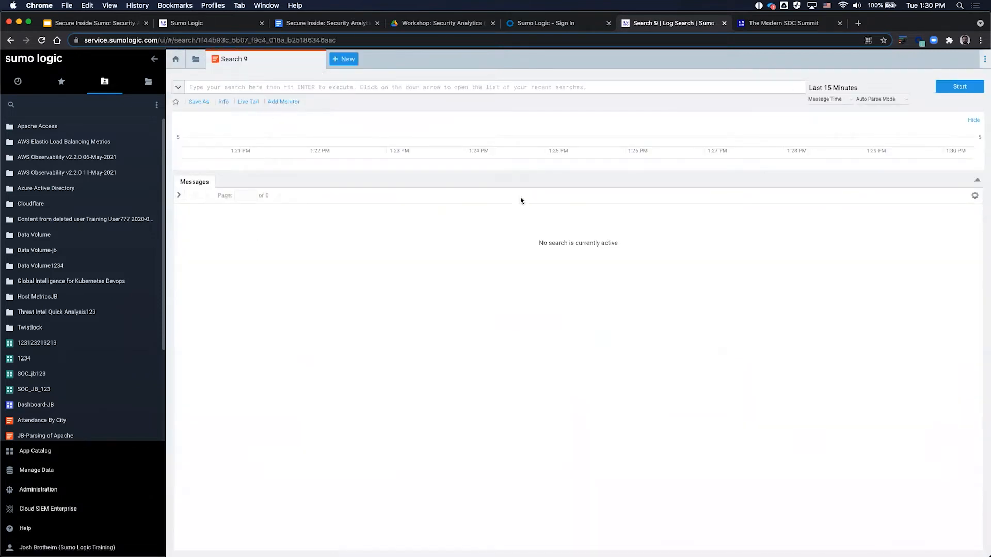
{"action": "left_click", "coordinate": [344, 59]}
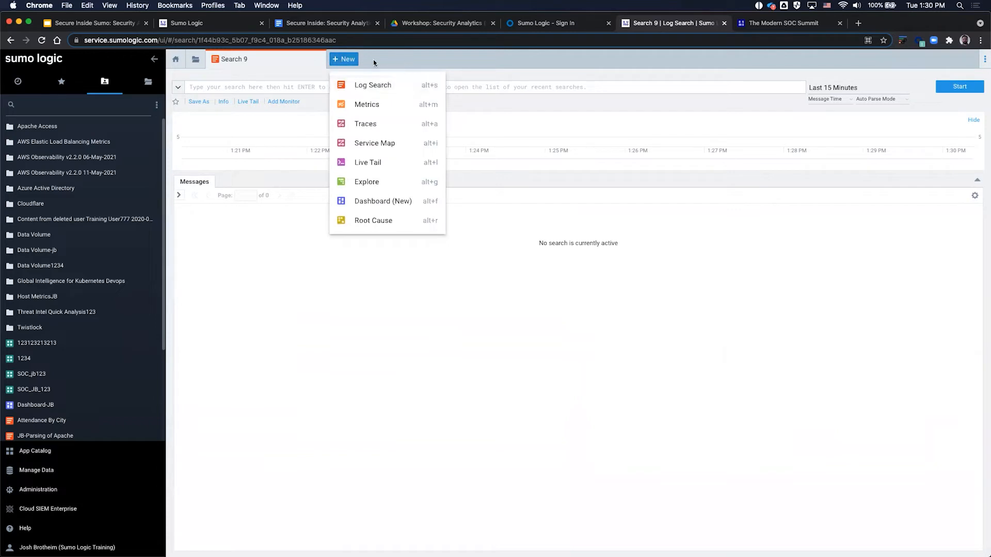
{"action": "left_click", "coordinate": [344, 59]}
{"action": "left_click", "coordinate": [329, 88]}
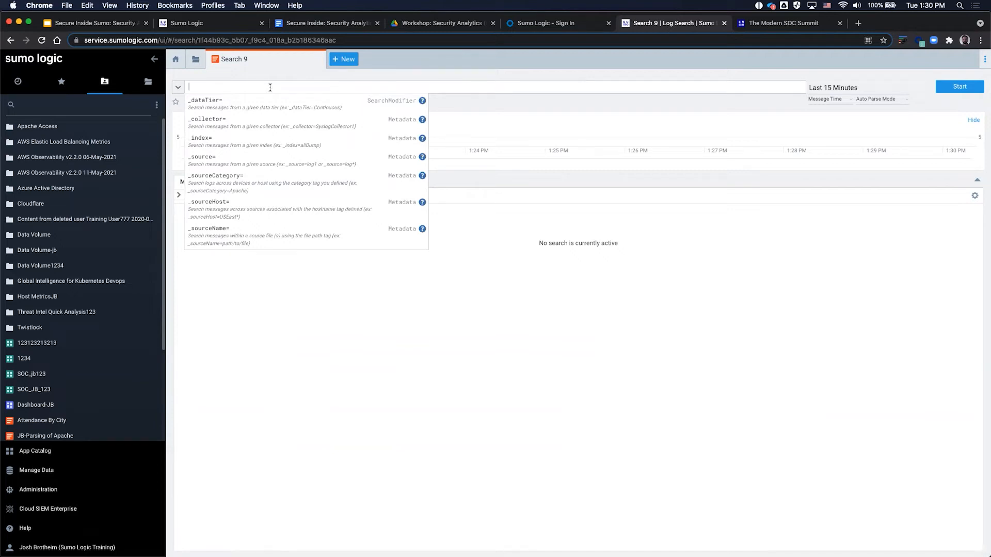
{"action": "key", "text": "super+v"}
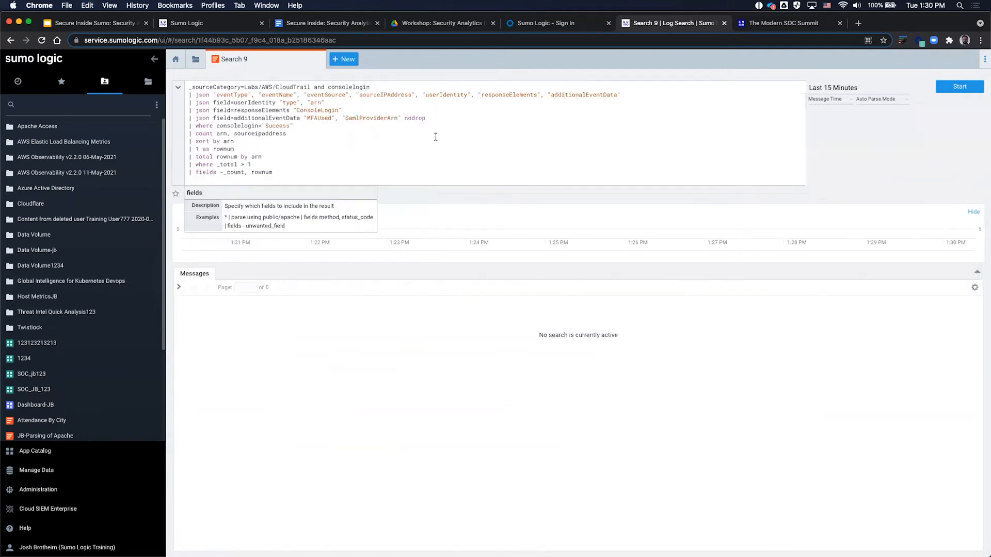
{"action": "left_click_drag", "start_coordinate": [283, 176], "coordinate": [170, 83]}
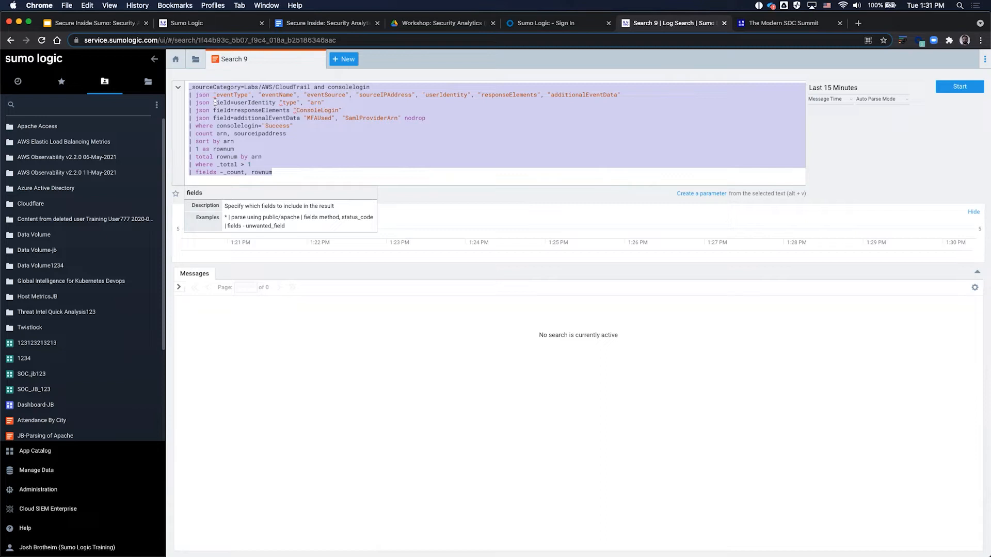
{"action": "left_click", "coordinate": [187, 95]}
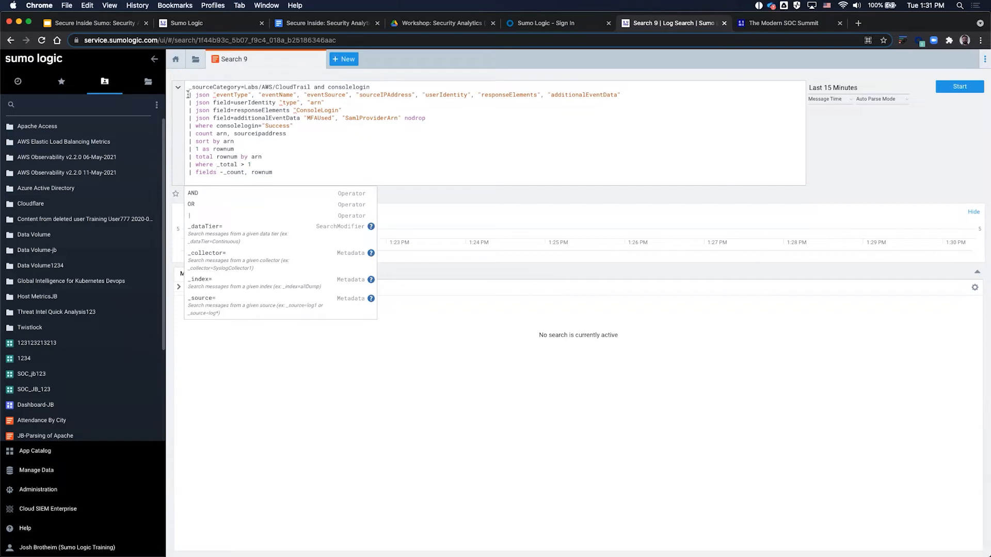
{"action": "left_click", "coordinate": [188, 94]}
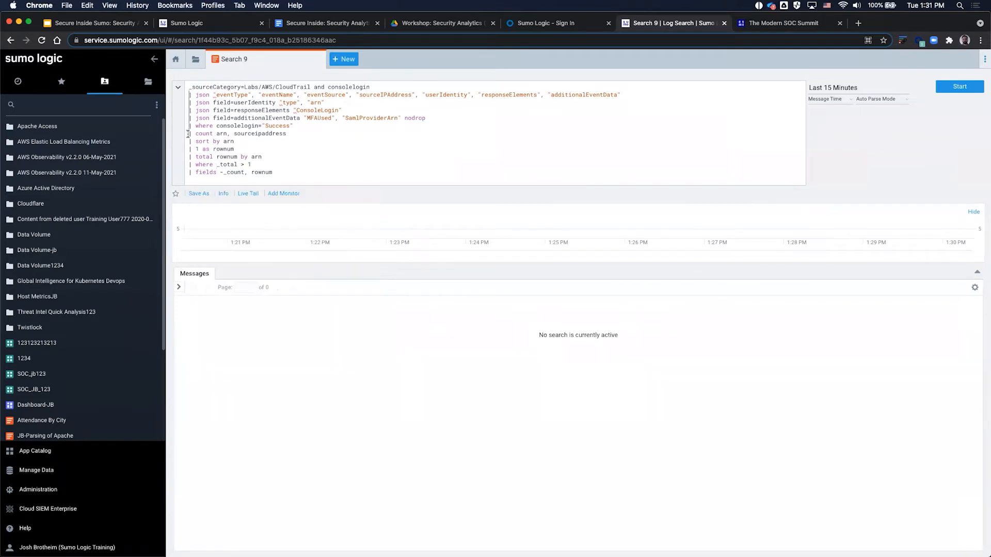
{"action": "left_click", "coordinate": [188, 173]}
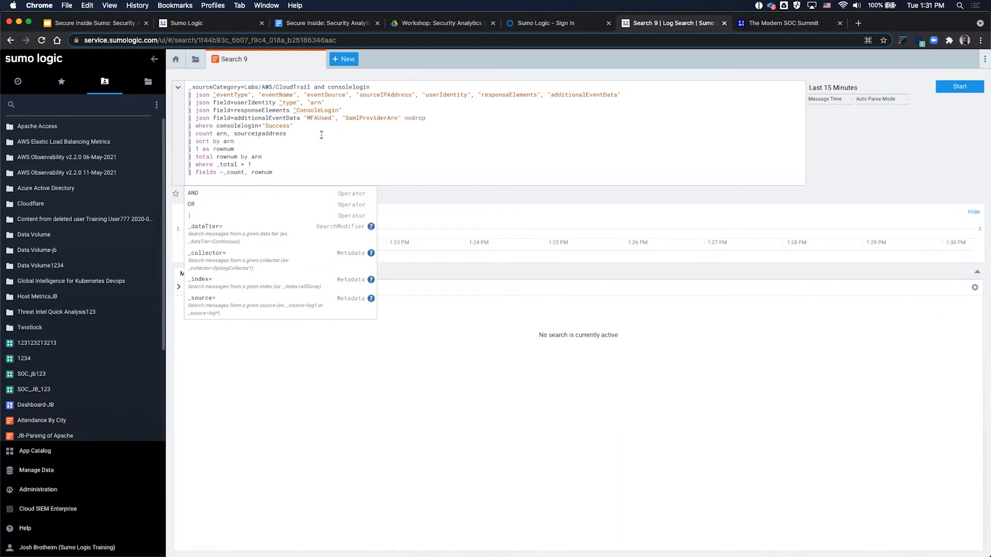
Step: Prefix query lines 2–13 with // and highlight the Labs/AWS/CloudTrail source category
{"action": "key", "text": "super+slash"}
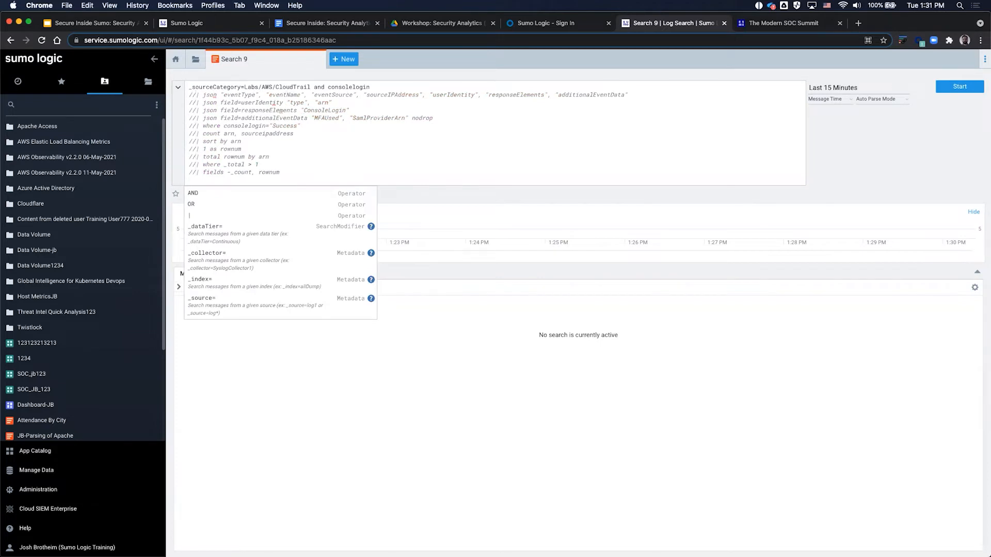
{"action": "left_click", "coordinate": [311, 133]}
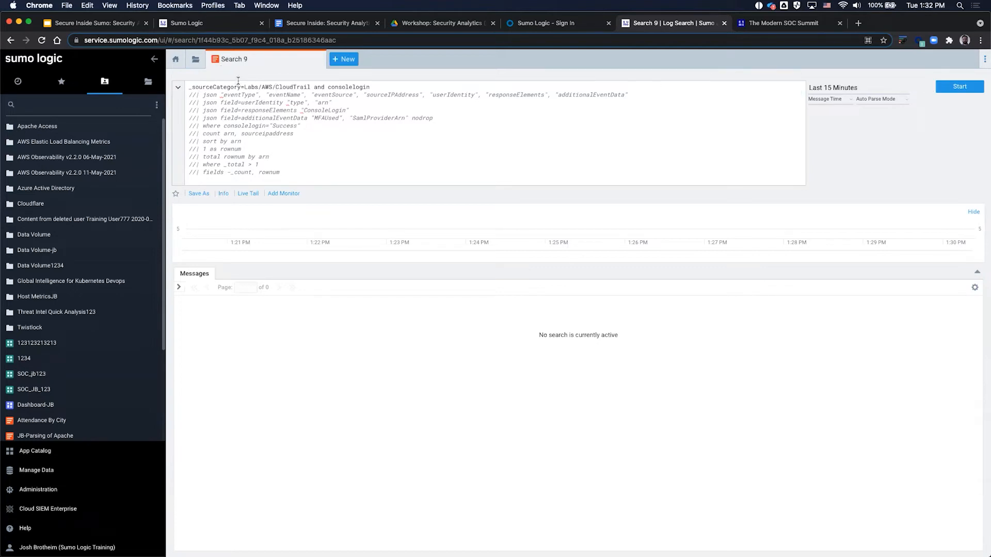
{"action": "left_click_drag", "start_coordinate": [245, 87], "coordinate": [311, 87]}
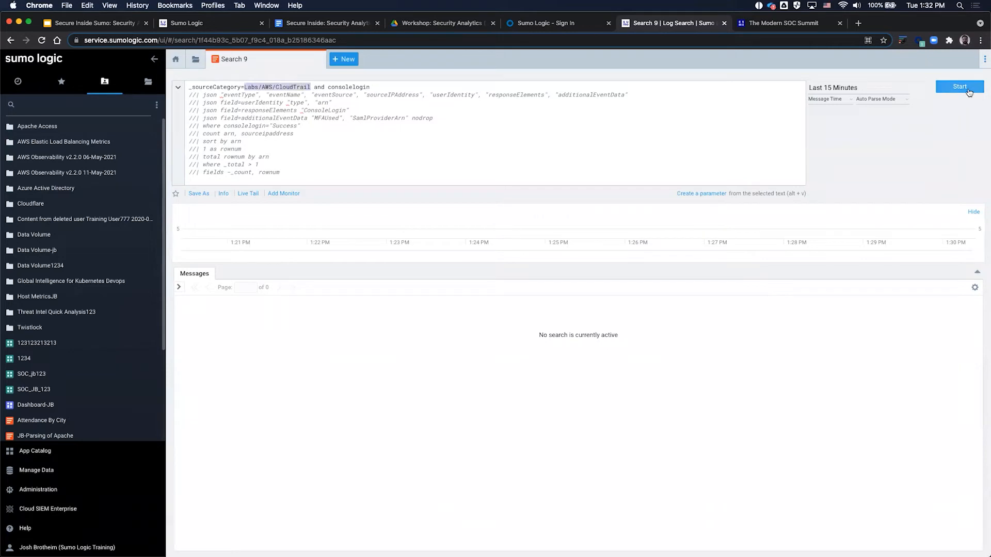
Step: Run the first-line-only query over 15 minutes and review the 58 ConsoleLogin messages
{"action": "left_click", "coordinate": [969, 88]}
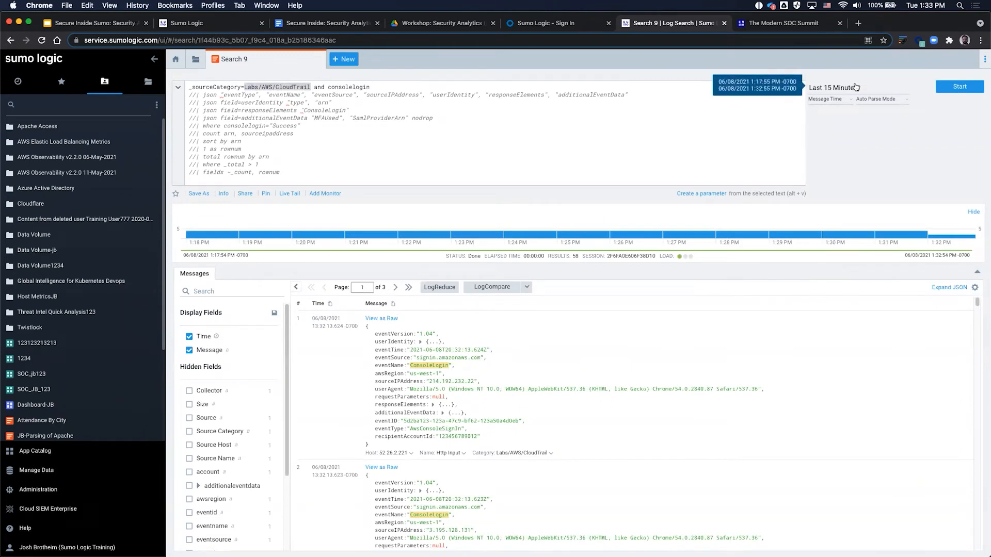
{"action": "left_click", "coordinate": [324, 87]}
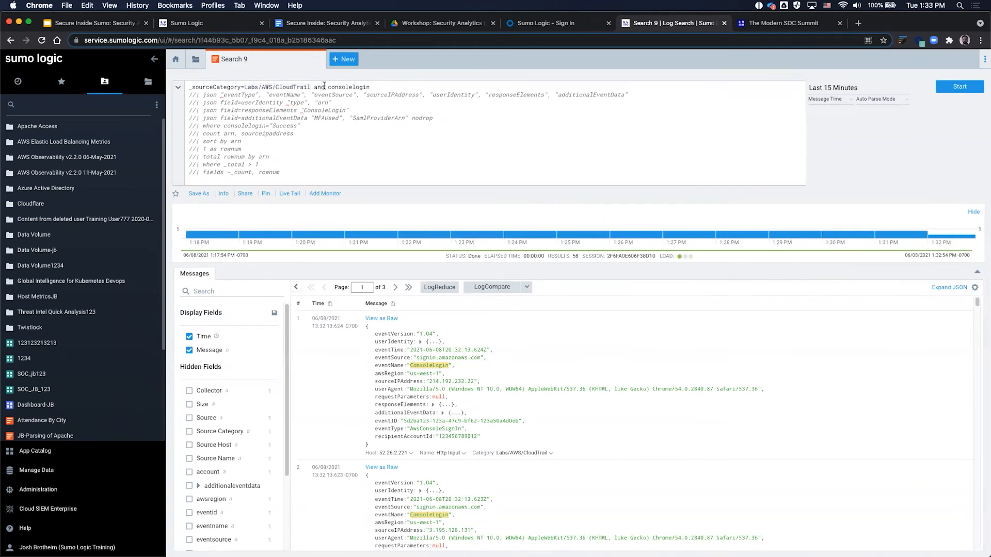
{"action": "left_click_drag", "start_coordinate": [328, 87], "coordinate": [387, 85]}
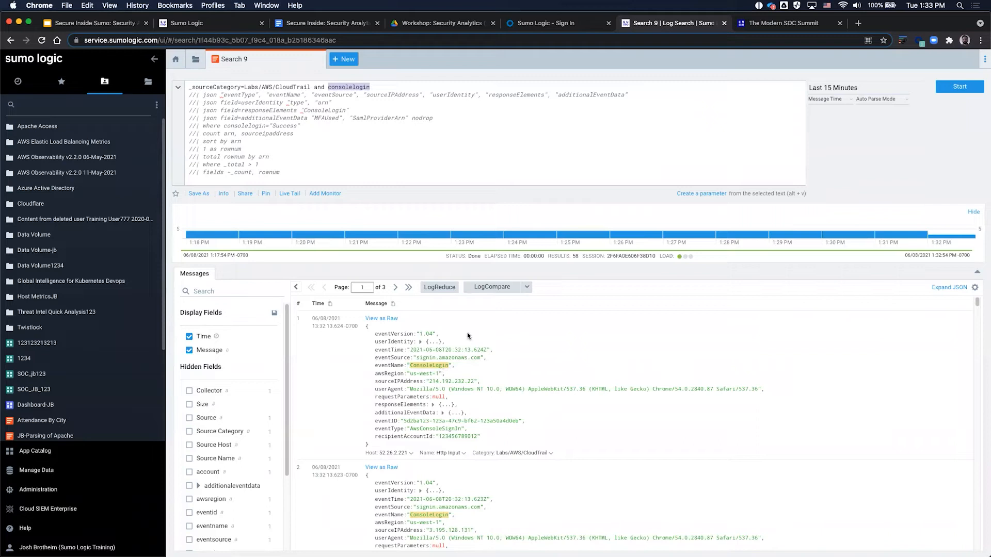
{"action": "double_click", "coordinate": [363, 86]}
{"action": "left_click_drag", "start_coordinate": [310, 86], "coordinate": [189, 87]}
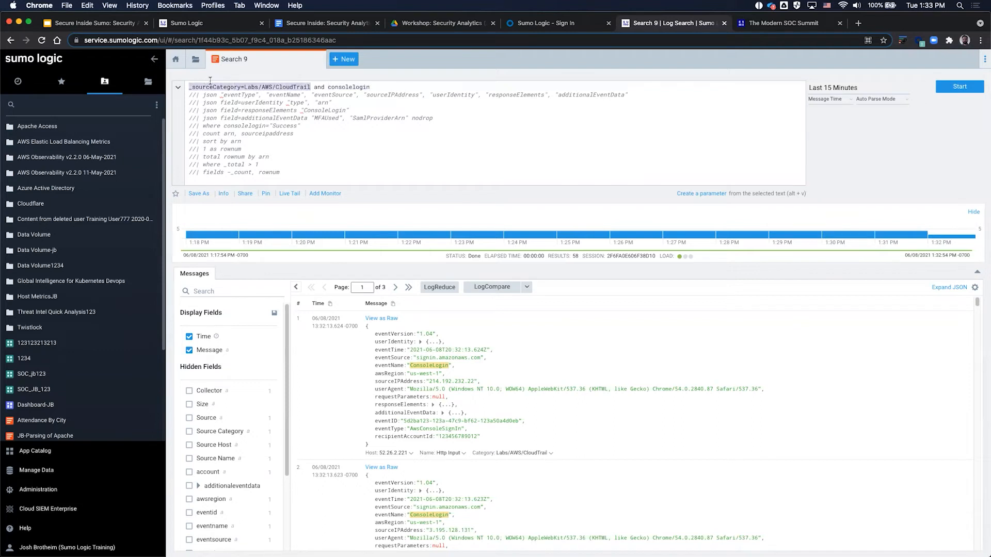
{"action": "left_click_drag", "start_coordinate": [369, 86], "coordinate": [189, 87]}
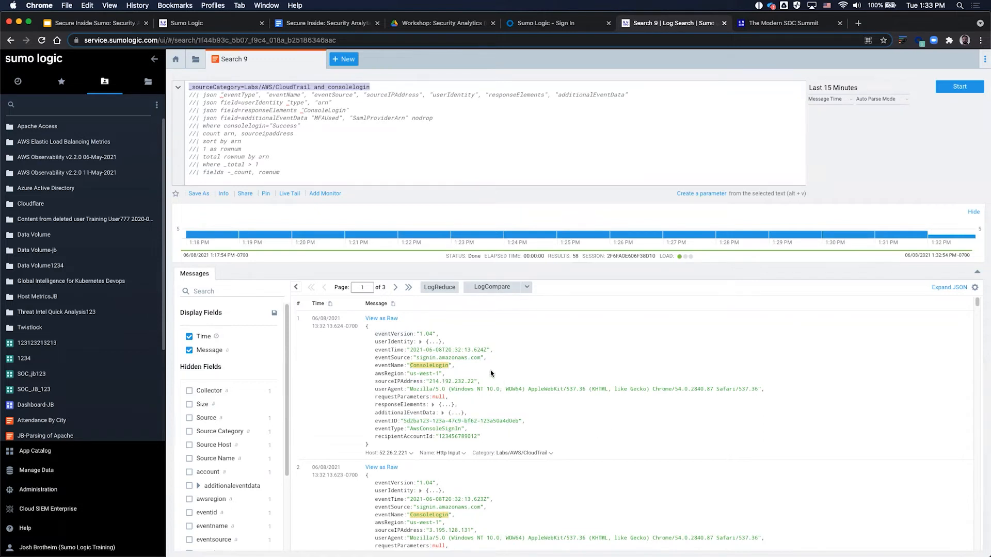
{"action": "scroll", "coordinate": [496, 400], "scroll_direction": "down", "scroll_amount": 2}
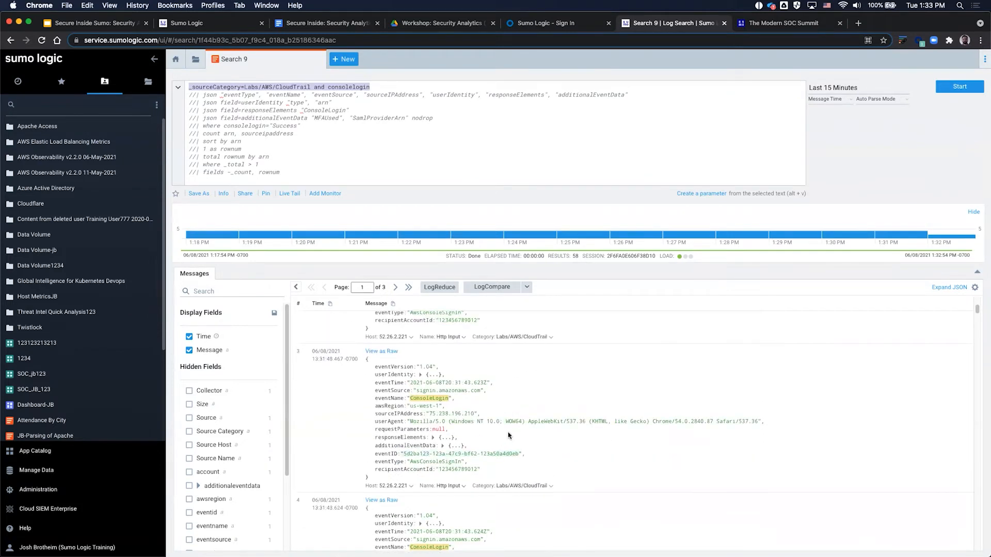
{"action": "scroll", "coordinate": [521, 427], "scroll_direction": "down", "scroll_amount": 1}
{"action": "scroll", "coordinate": [523, 428], "scroll_direction": "up", "scroll_amount": 3}
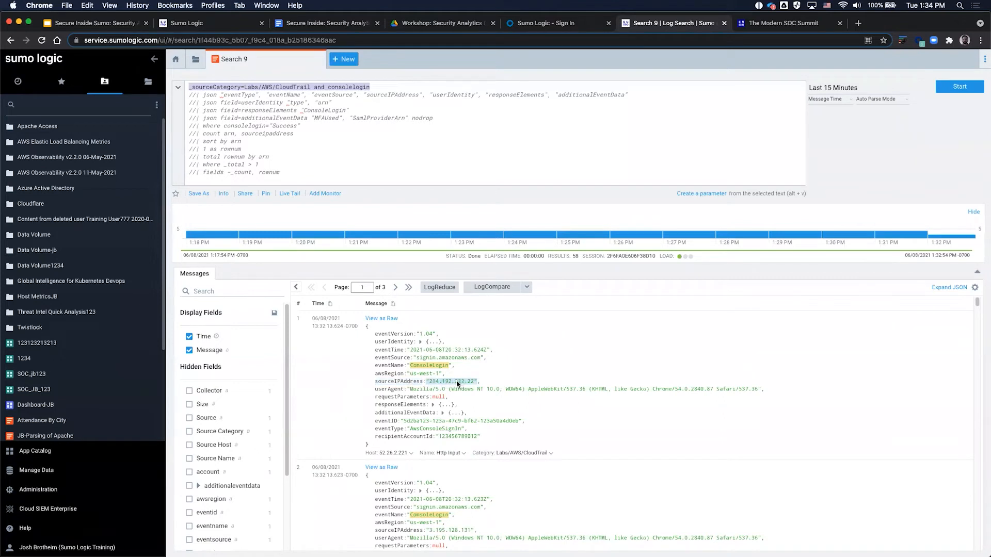
{"action": "left_click", "coordinate": [194, 93]}
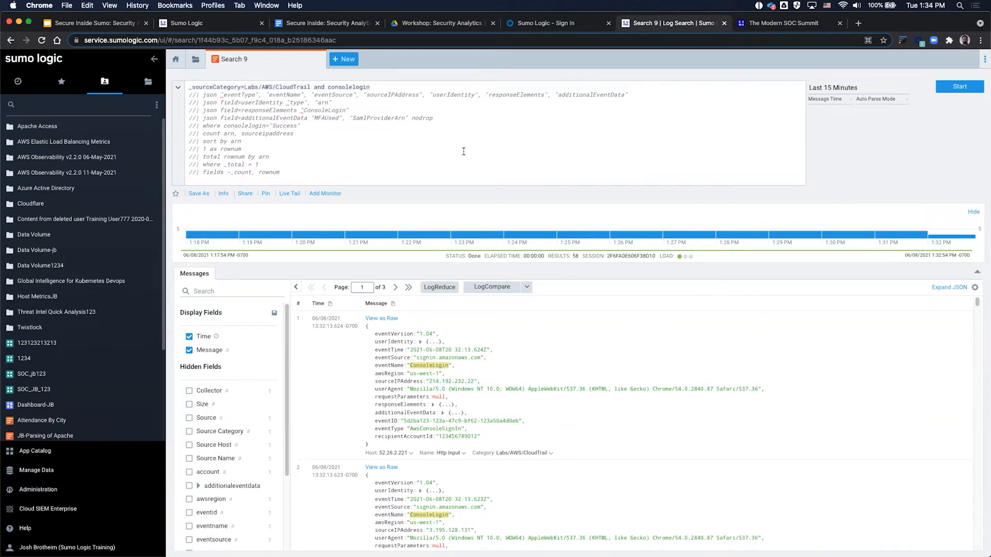
Step: Uncomment the | json extraction line and rerun to add eventname, sourceIPAddress and userIdentity columns
{"action": "key", "text": "BackSpace"}
{"action": "key", "text": "BackSpace"}
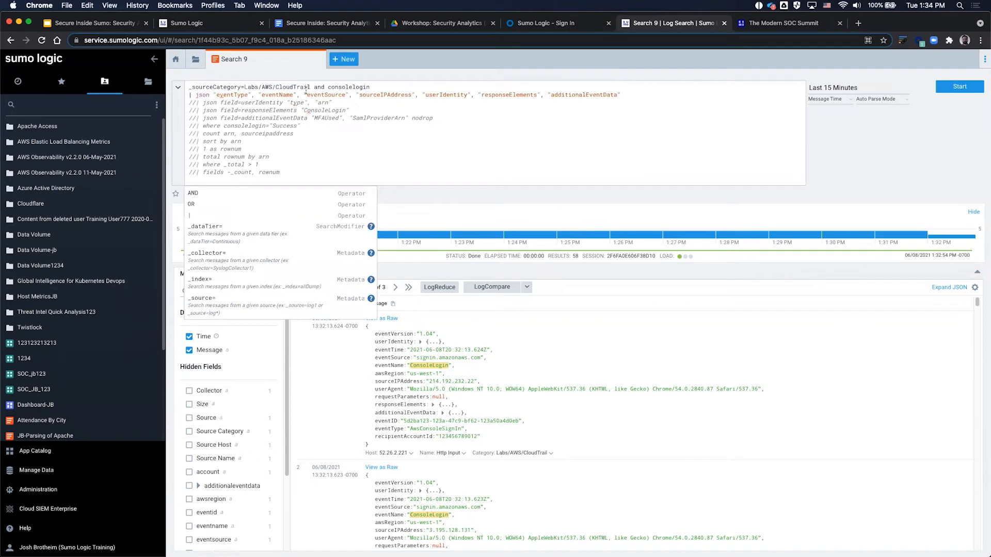
{"action": "left_click", "coordinate": [960, 86]}
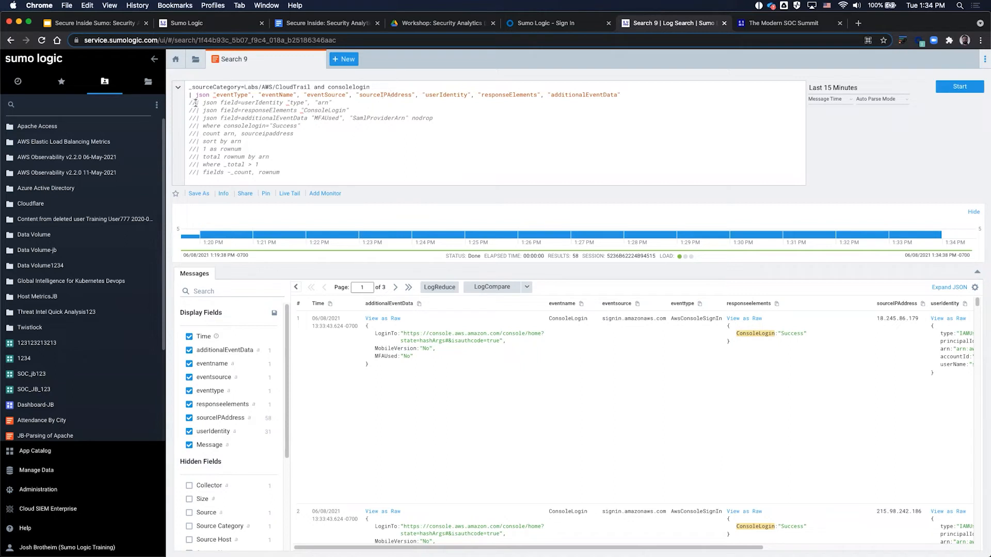
Step: Uncomment the userIdentity, responseElements and additionalEventData json lines and rerun, getting 56 results
{"action": "key", "text": "BackSpace"}
{"action": "key", "text": "BackSpace"}
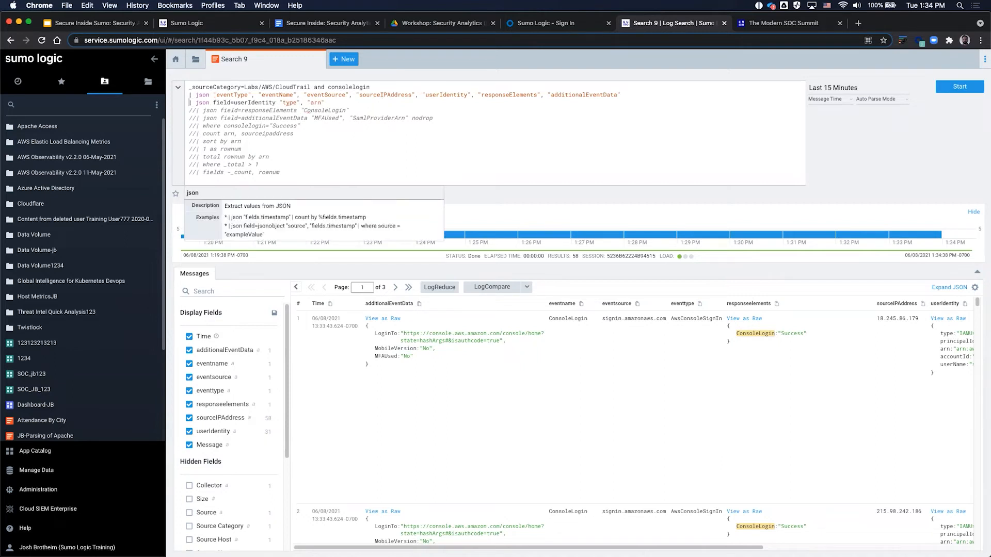
{"action": "key", "text": "Delete"}
{"action": "key", "text": "Delete"}
{"action": "key", "text": "Down"}
{"action": "key", "text": "Delete"}
{"action": "key", "text": "Delete"}
{"action": "key", "text": "Return"}
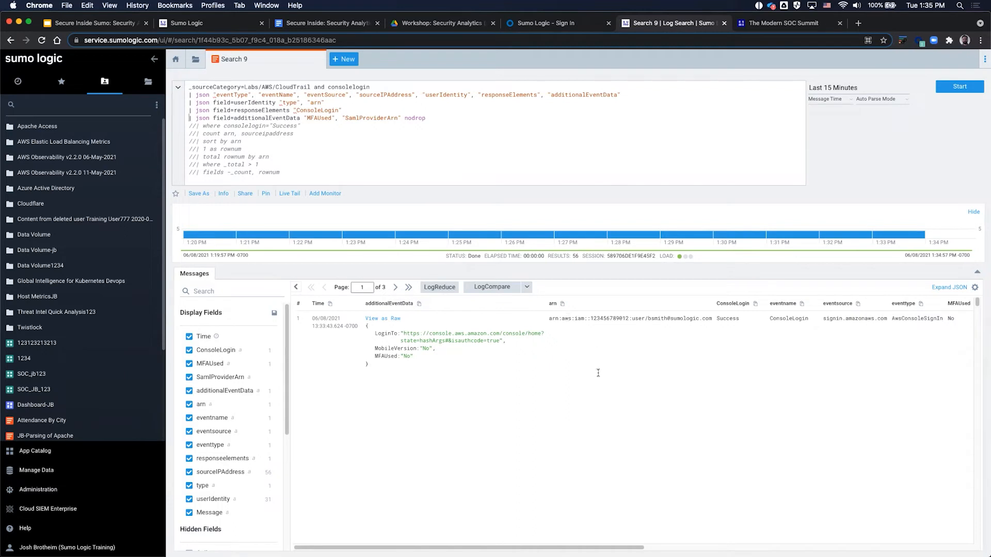
{"action": "left_click_drag", "start_coordinate": [770, 320], "coordinate": [807, 320]}
{"action": "left_click_drag", "start_coordinate": [740, 318], "coordinate": [721, 318]}
{"action": "left_click_drag", "start_coordinate": [594, 548], "coordinate": [891, 532]}
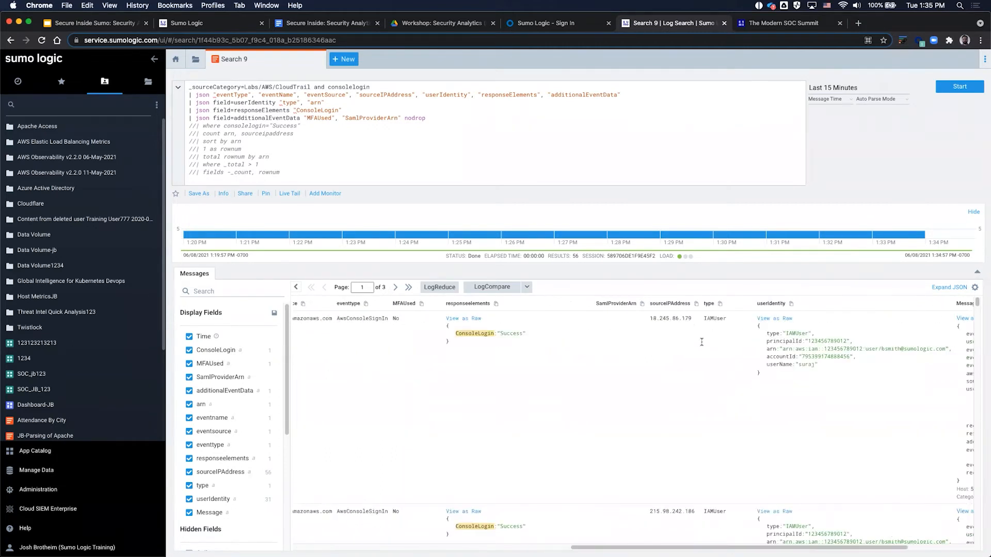
{"action": "left_click_drag", "start_coordinate": [693, 319], "coordinate": [664, 313]}
{"action": "left_click_drag", "start_coordinate": [694, 318], "coordinate": [647, 318]}
Step: Uncomment '| where consolelogin="Success"' and rerun the search, keeping count, sort and total lines commented
{"action": "left_click", "coordinate": [195, 122]}
{"action": "key", "text": "BackSpace"}
{"action": "key", "text": "BackSpace"}
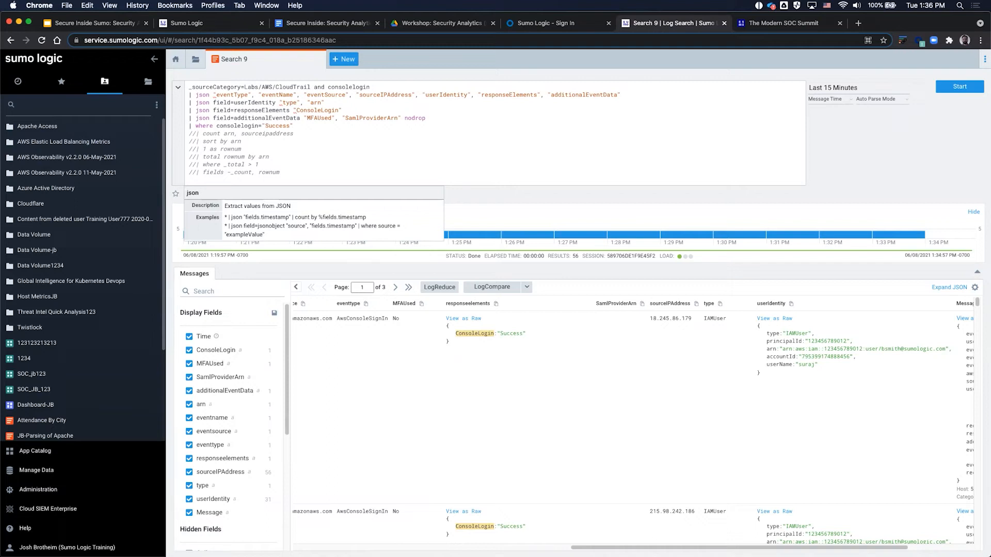
{"action": "left_click", "coordinate": [297, 126]}
{"action": "left_click", "coordinate": [295, 286]}
{"action": "key", "text": "Return"}
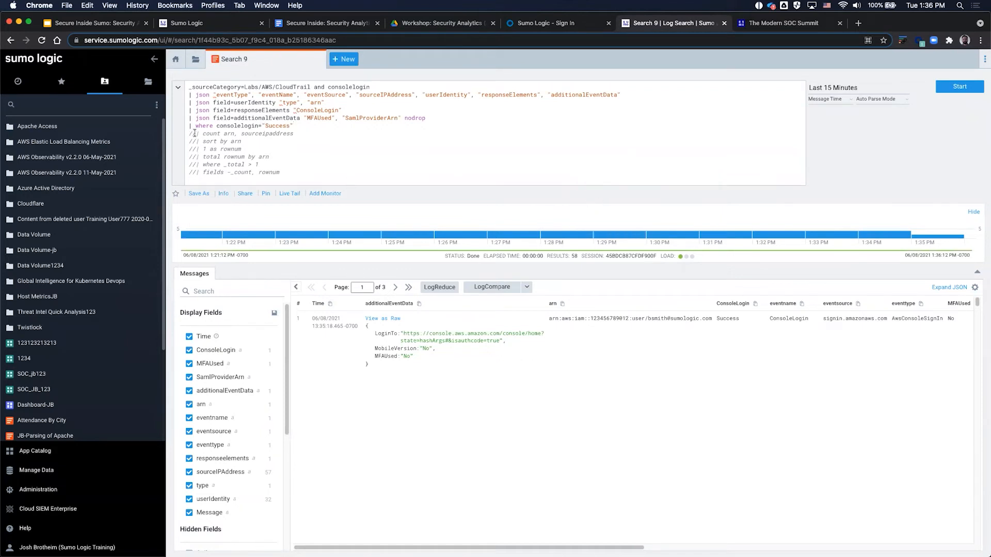
Step: Uncomment '| count arn, sourceipaddress' and run the search to count each arn/source-IP pair
{"action": "left_click", "coordinate": [205, 131]}
{"action": "key", "text": "super+slash"}
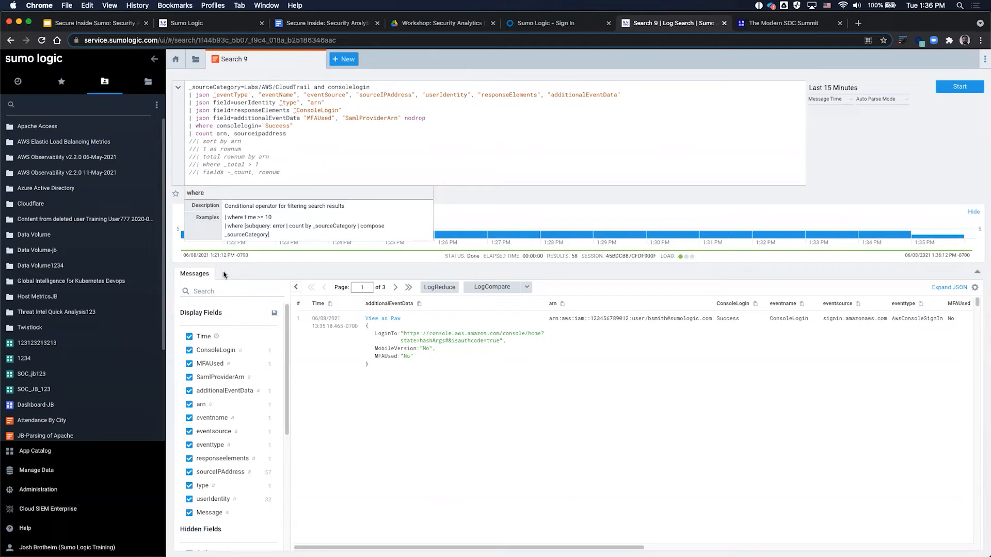
{"action": "left_click", "coordinate": [957, 87]}
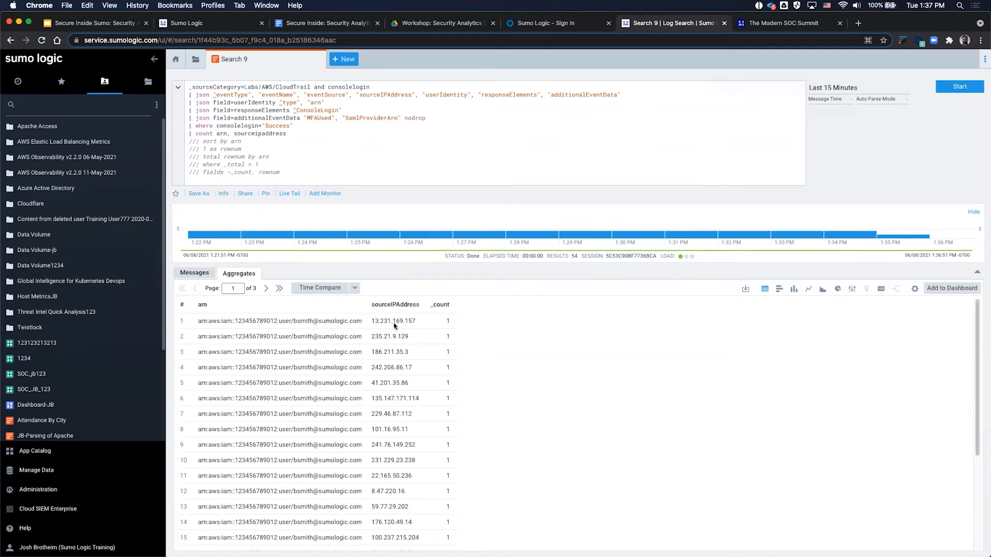
{"action": "left_click_drag", "start_coordinate": [416, 321], "coordinate": [375, 325]}
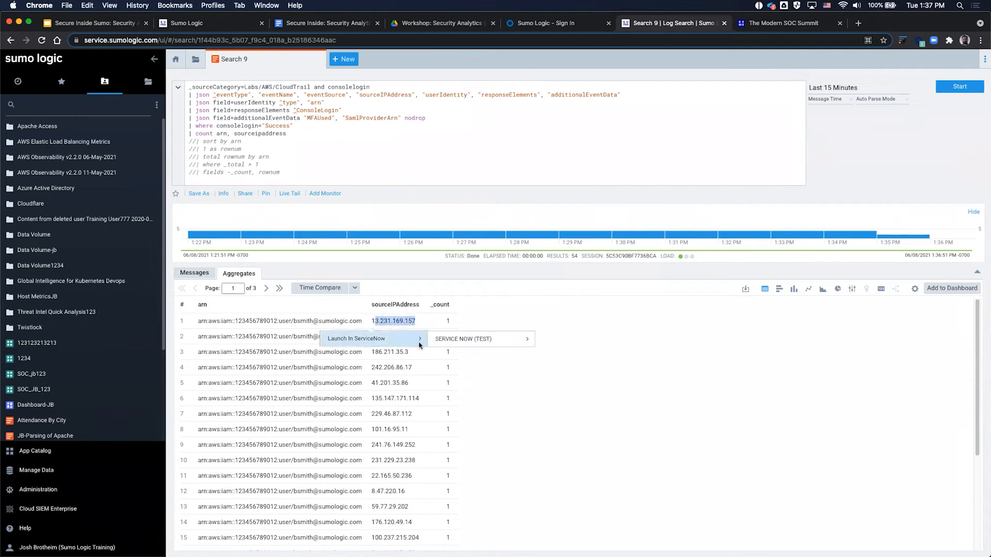
{"action": "left_click", "coordinate": [413, 368]}
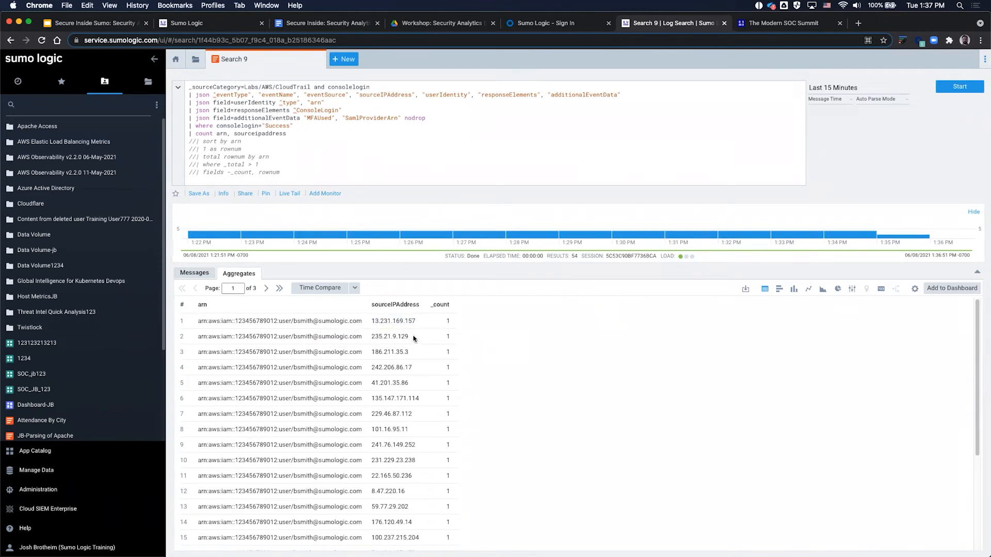
{"action": "left_click_drag", "start_coordinate": [412, 337], "coordinate": [375, 338]}
{"action": "right_click", "coordinate": [375, 339]}
{"action": "left_click", "coordinate": [378, 369]}
Step: Enable the '| sort by arn' line and rerun the search
{"action": "left_click", "coordinate": [194, 140]}
{"action": "key", "text": "BackSpace"}
{"action": "key", "text": "BackSpace"}
{"action": "key", "text": "Return"}
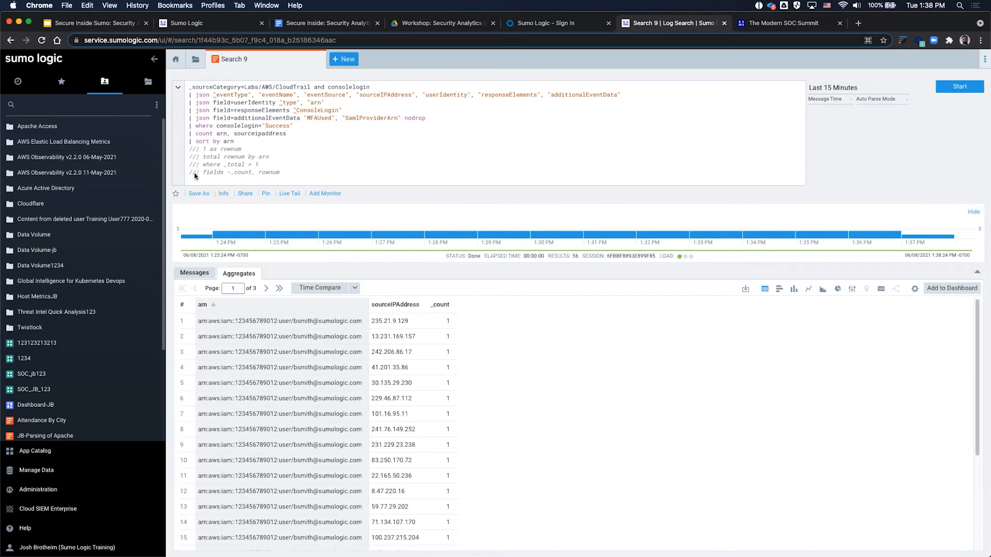
Step: Page through the arn-sorted results to page 3, then back to page 1
{"action": "left_click", "coordinate": [265, 288]}
{"action": "left_click", "coordinate": [265, 288]}
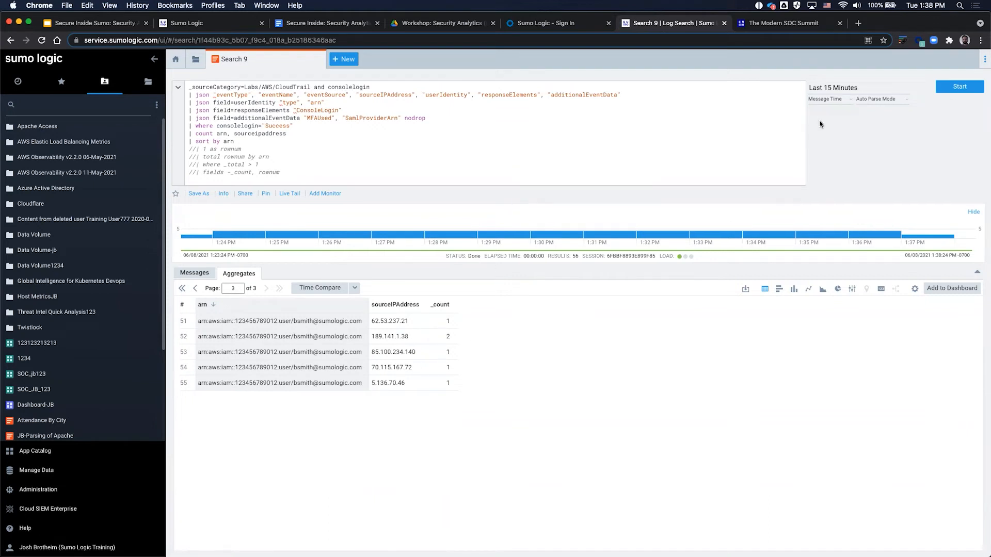
{"action": "left_click", "coordinate": [182, 288]}
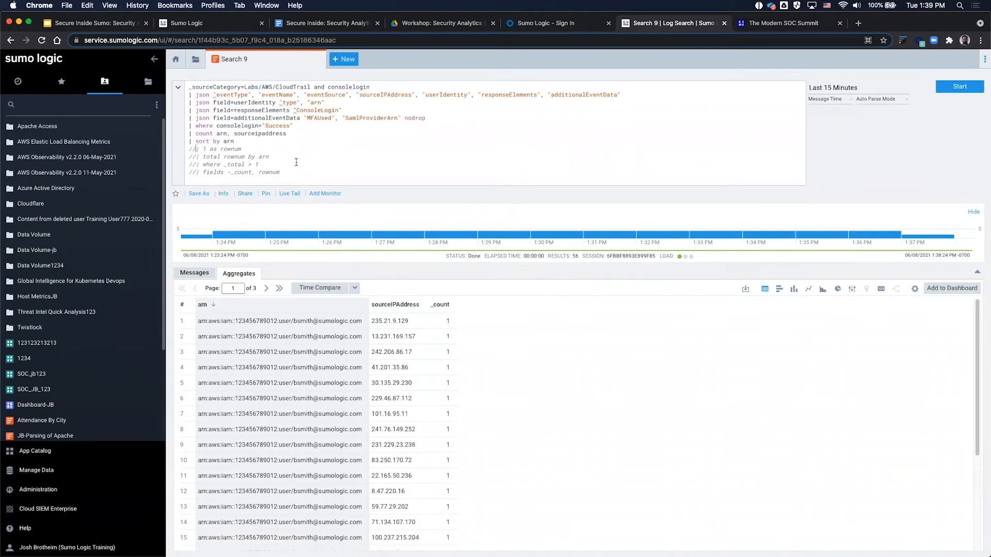
Step: Enable '| 1 as rownum' so every result row gets a rownum of 1, and rerun
{"action": "key", "text": "BackSpace"}
{"action": "key", "text": "BackSpace"}
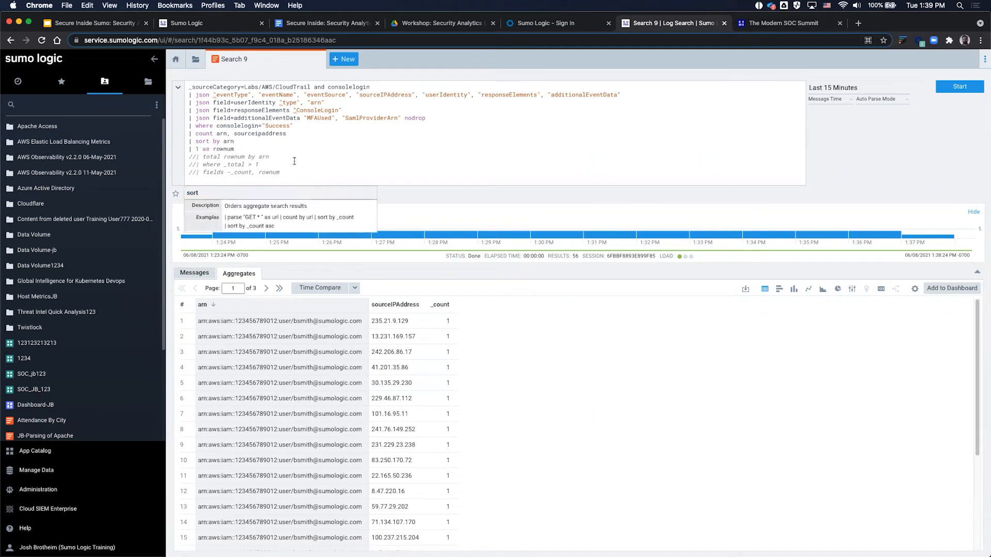
{"action": "left_click", "coordinate": [274, 149]}
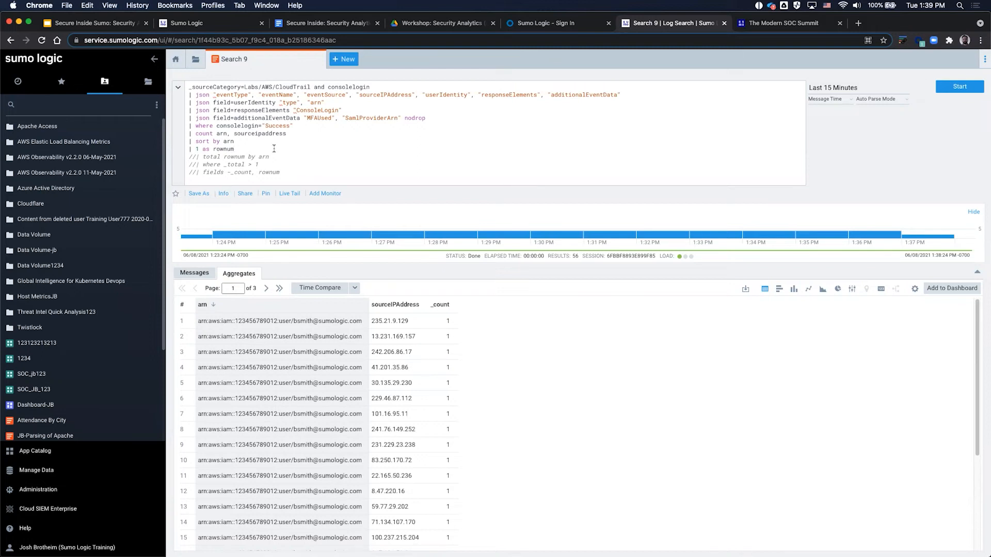
{"action": "key", "text": "Return"}
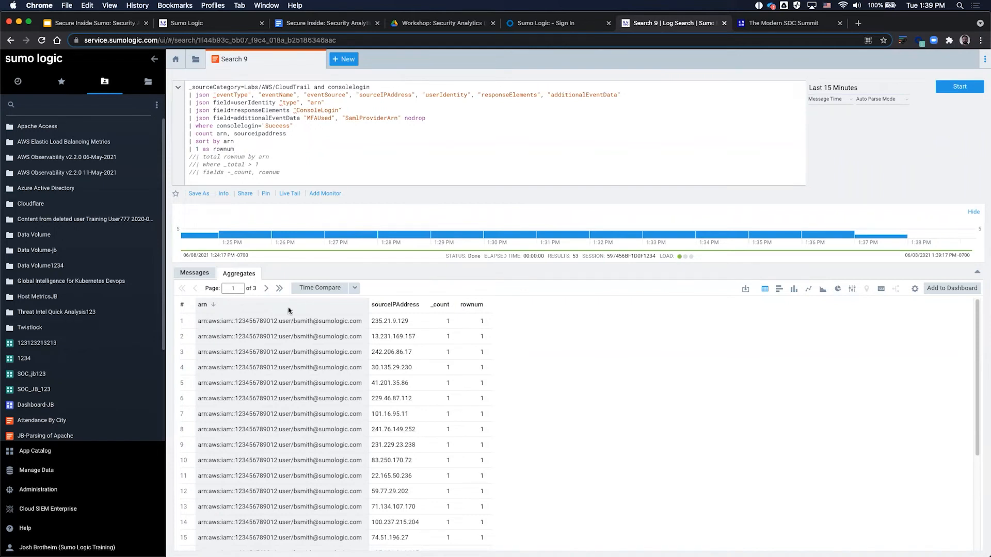
Step: Enable '| total rownum by arn' and rerun, adding a _total column of 55
{"action": "left_click", "coordinate": [197, 157]}
{"action": "key", "text": "BackSpace"}
{"action": "key", "text": "BackSpace"}
{"action": "left_click", "coordinate": [248, 156]}
{"action": "key", "text": "Return"}
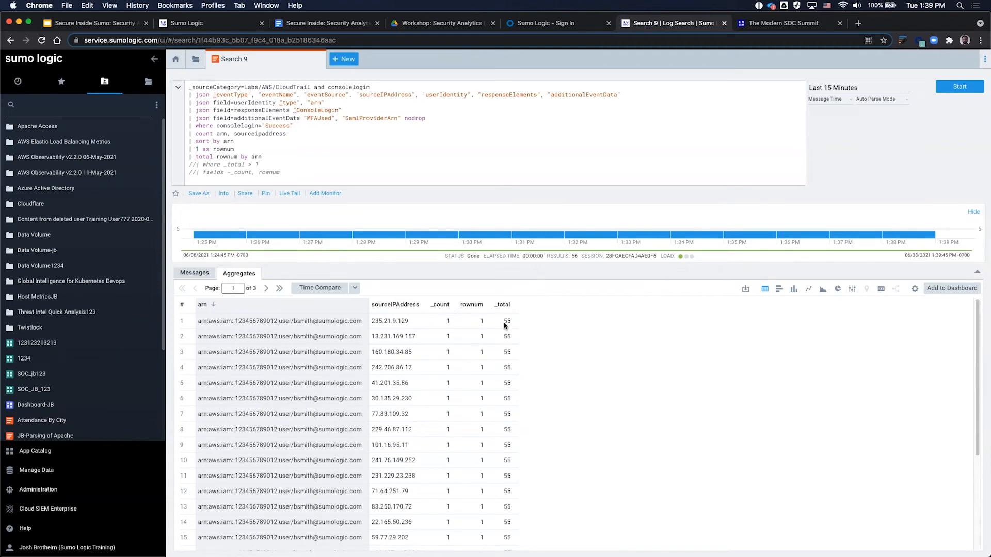
Step: Activate the '| where _total > 1' filter and rerun the search
{"action": "scroll", "coordinate": [353, 410], "scroll_direction": "down", "scroll_amount": 1}
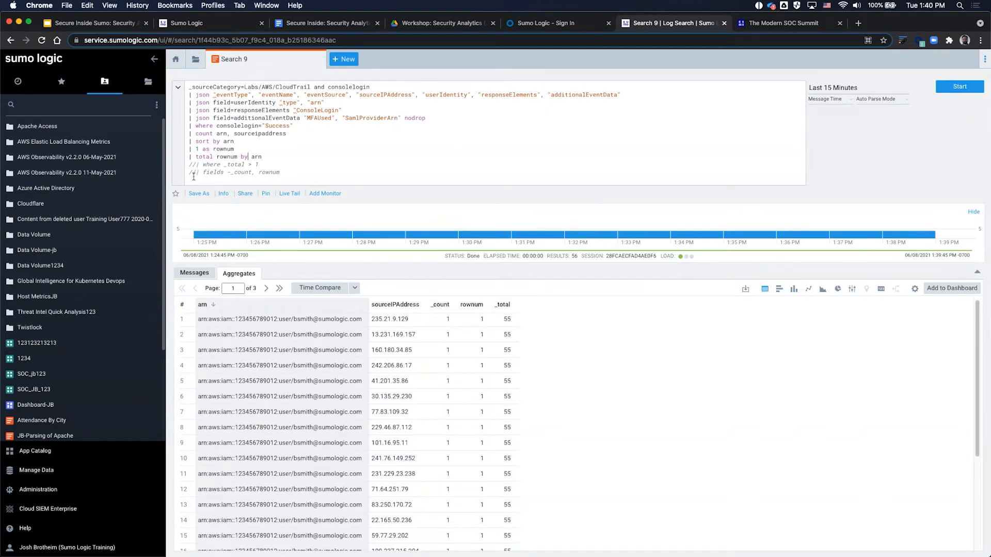
{"action": "key", "text": "BackSpace"}
{"action": "key", "text": "BackSpace"}
{"action": "key", "text": "Return"}
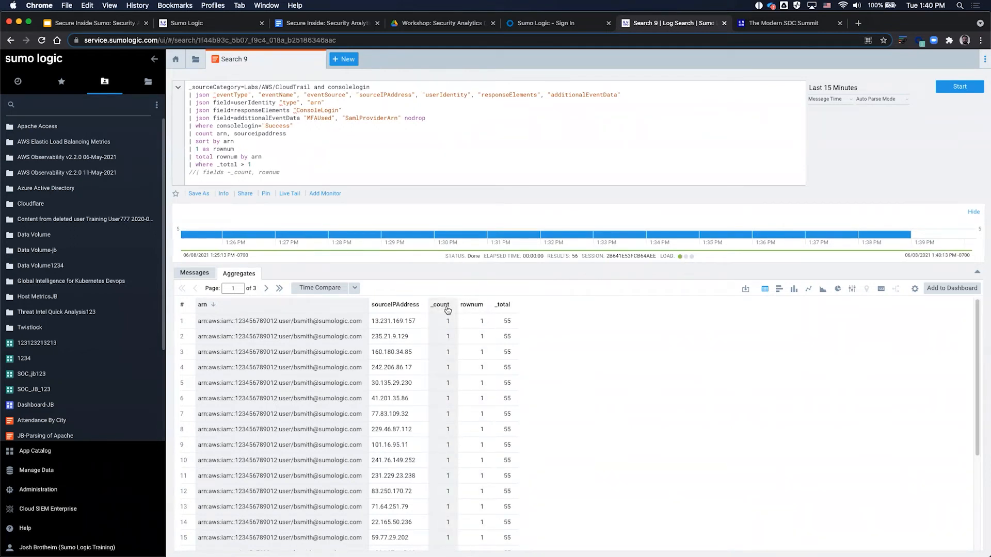
{"action": "left_click", "coordinate": [225, 173]}
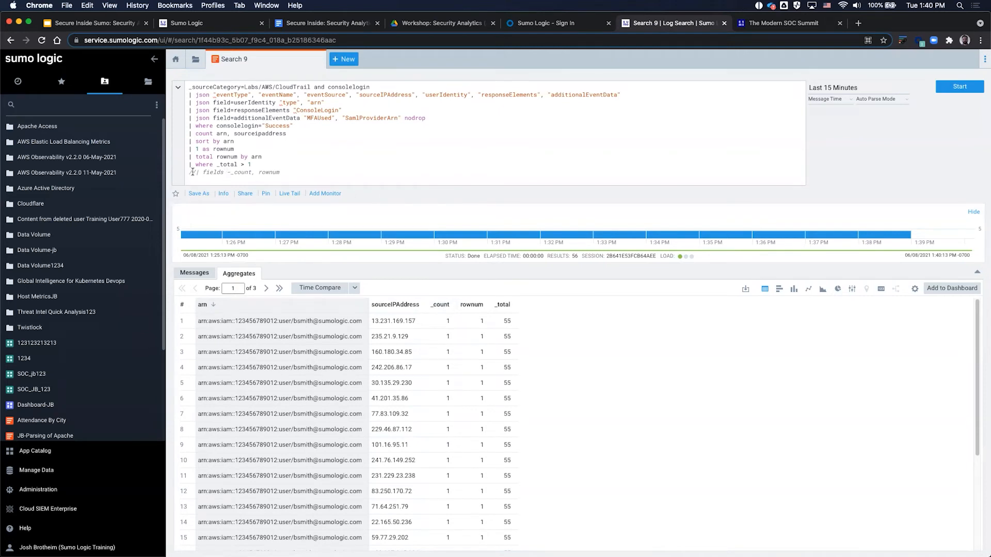
{"action": "key", "text": "super+slash"}
{"action": "key", "text": "Return"}
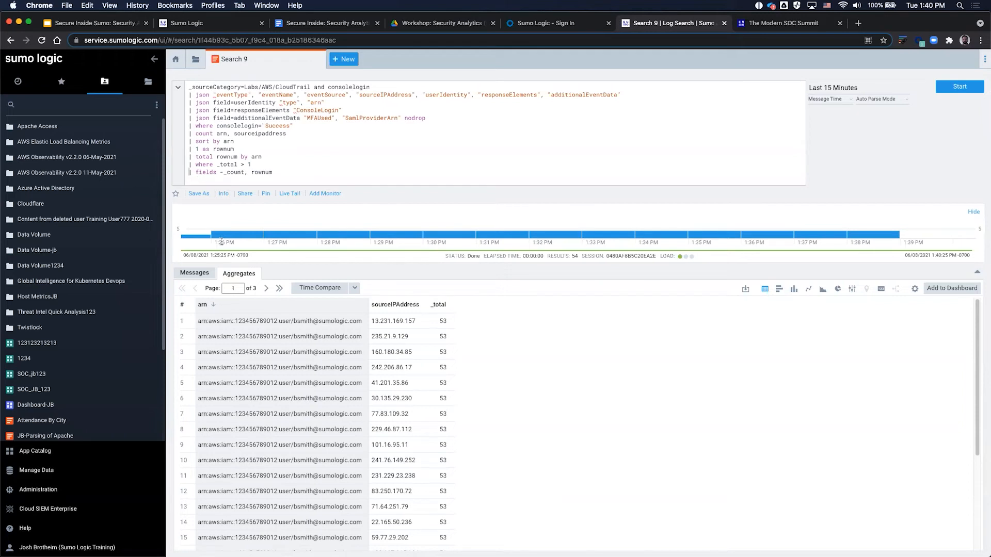
{"action": "mouse_move", "coordinate": [747, 237]}
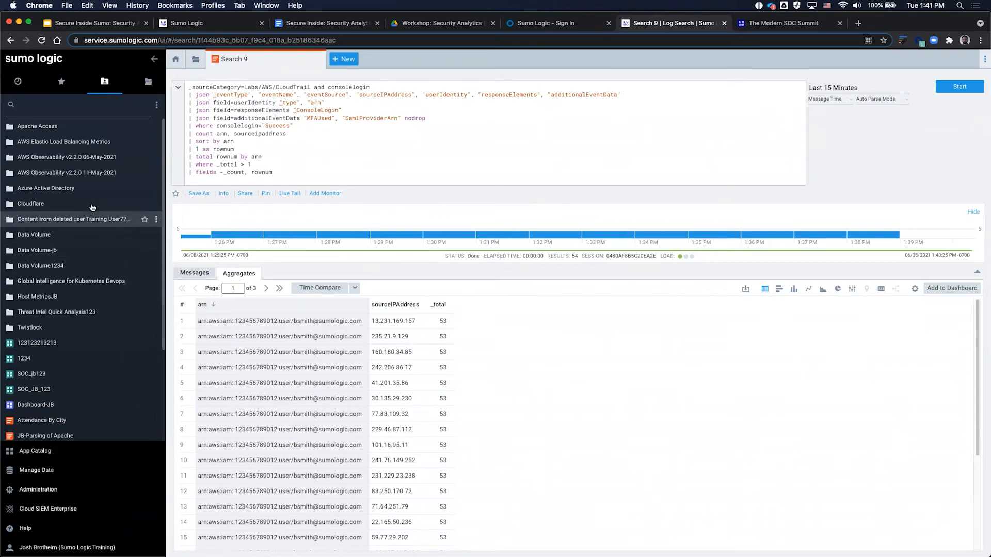
Step: Select the GeoLocation lookup and count lines in the hand-out, then go back to Search 9
{"action": "left_click", "coordinate": [339, 21]}
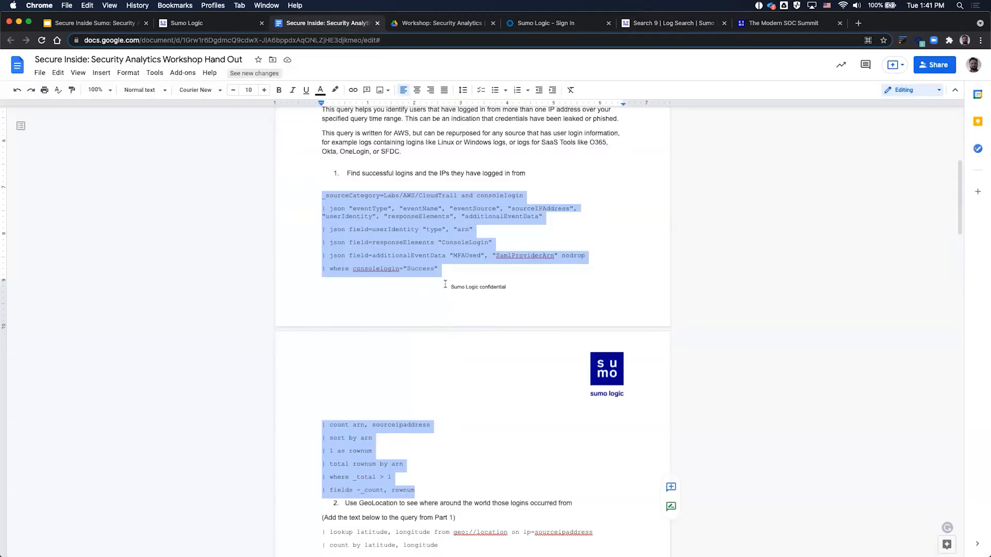
{"action": "scroll", "coordinate": [466, 383], "scroll_direction": "down", "scroll_amount": 3}
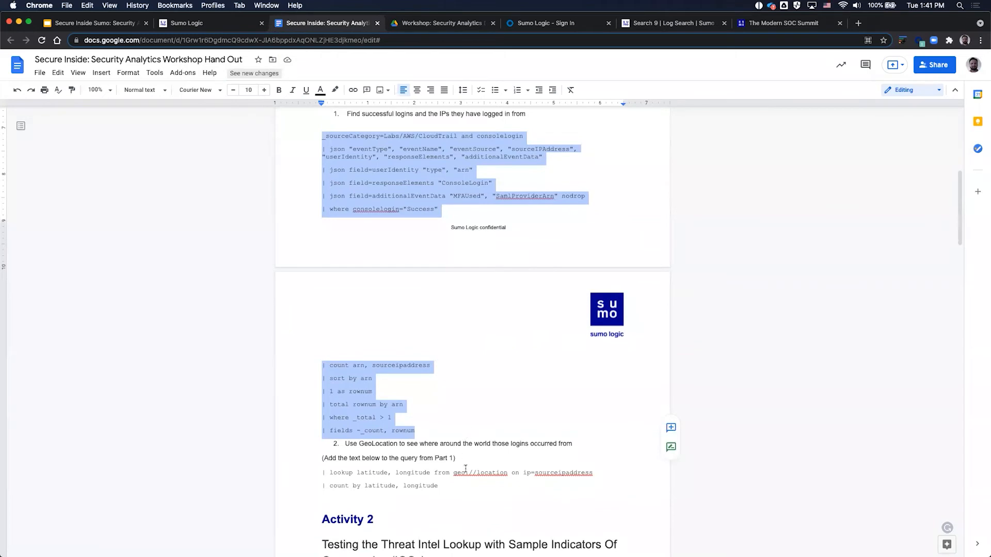
{"action": "left_click_drag", "start_coordinate": [450, 488], "coordinate": [313, 469]}
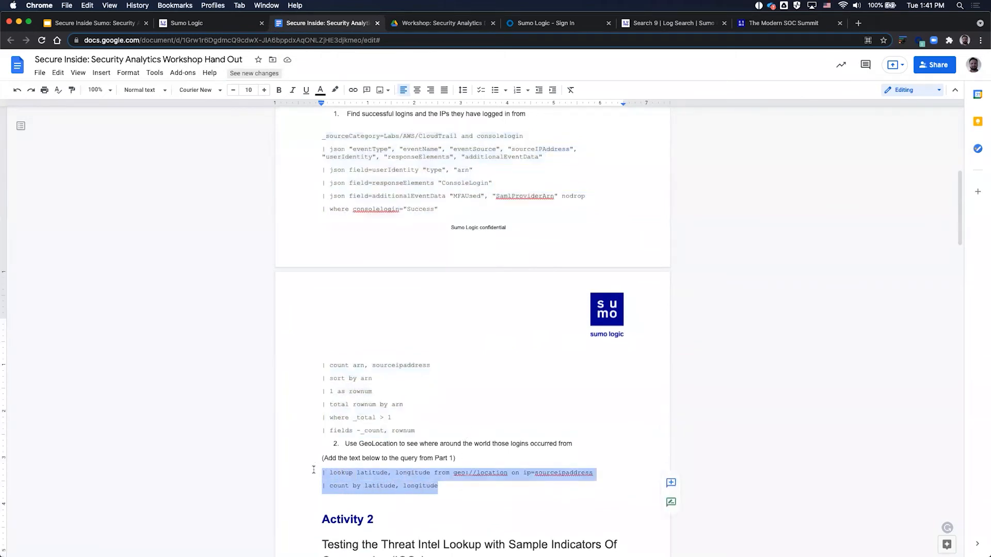
{"action": "left_click", "coordinate": [644, 22]}
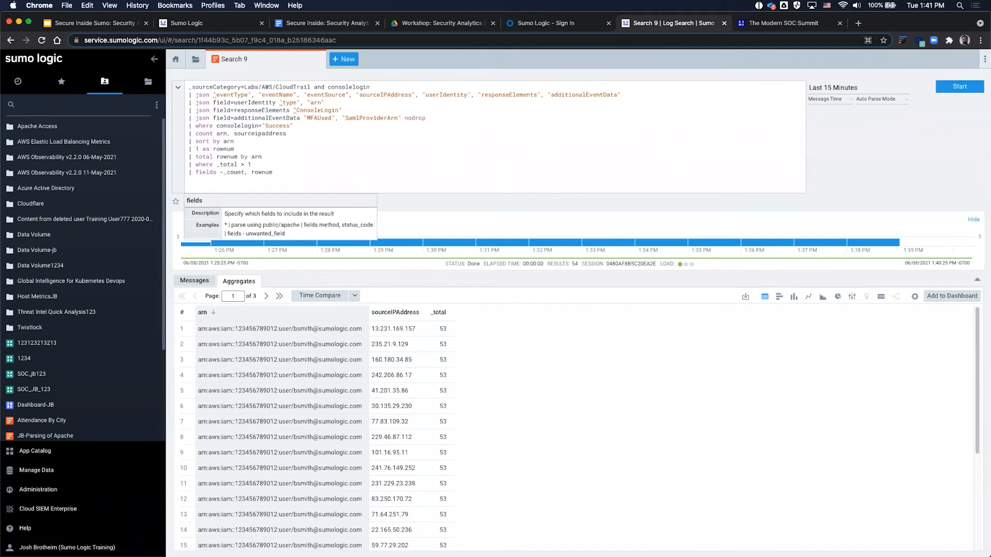
Step: Paste the geo://location lookup and count lines, comment both out, rerun, then re-enable the lookup
{"action": "key", "text": "super+v"}
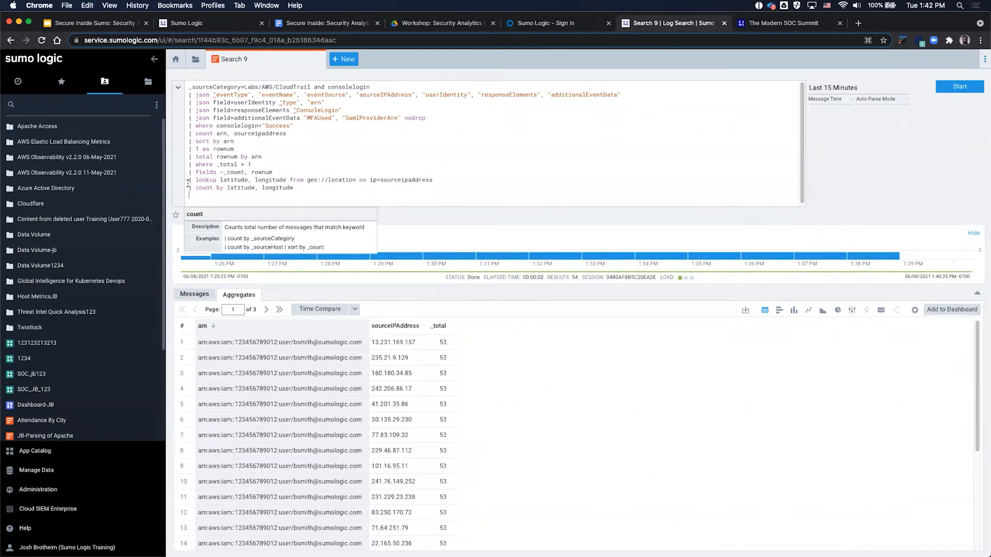
{"action": "left_click", "coordinate": [189, 181]}
{"action": "type", "text": "//"}
{"action": "left_click", "coordinate": [189, 188]}
{"action": "type", "text": "//"}
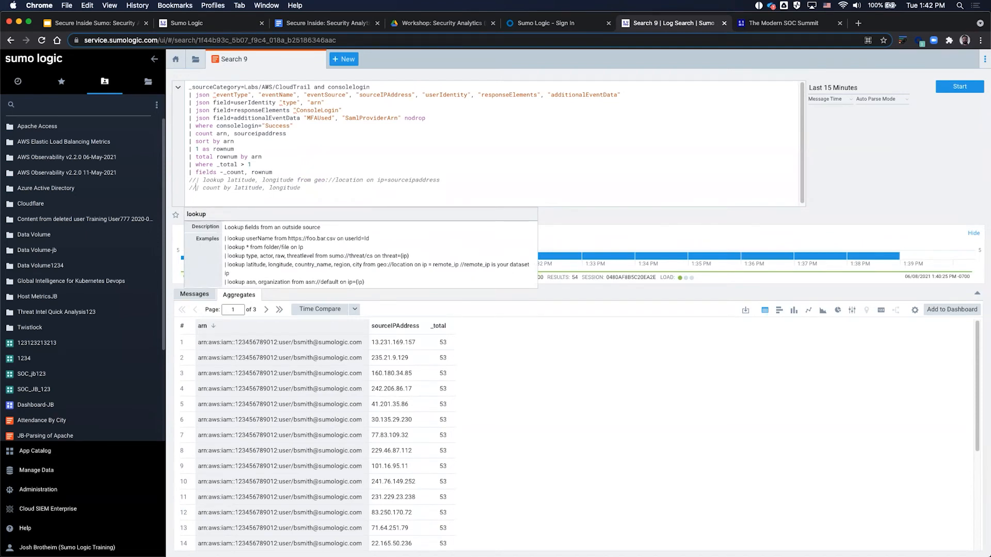
{"action": "left_click", "coordinate": [196, 188]}
{"action": "key", "text": "Return"}
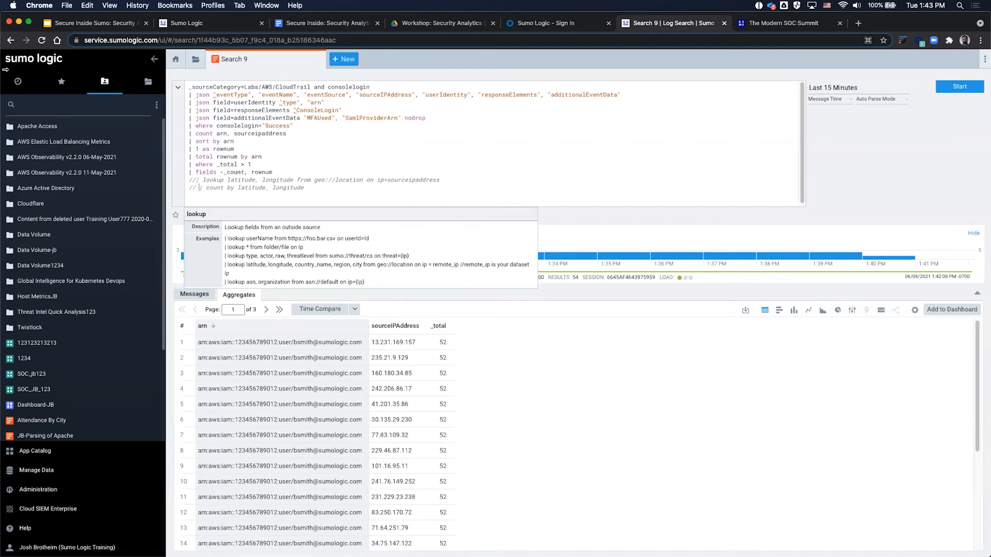
{"action": "left_click", "coordinate": [195, 181]}
{"action": "key", "text": "BackSpace"}
{"action": "key", "text": "BackSpace"}
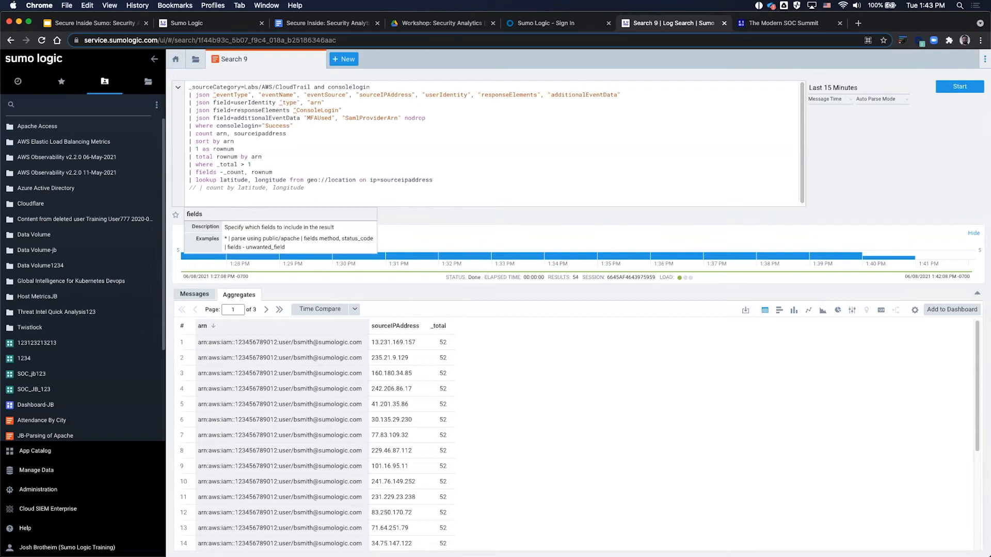
{"action": "left_click_drag", "start_coordinate": [196, 180], "coordinate": [354, 171]}
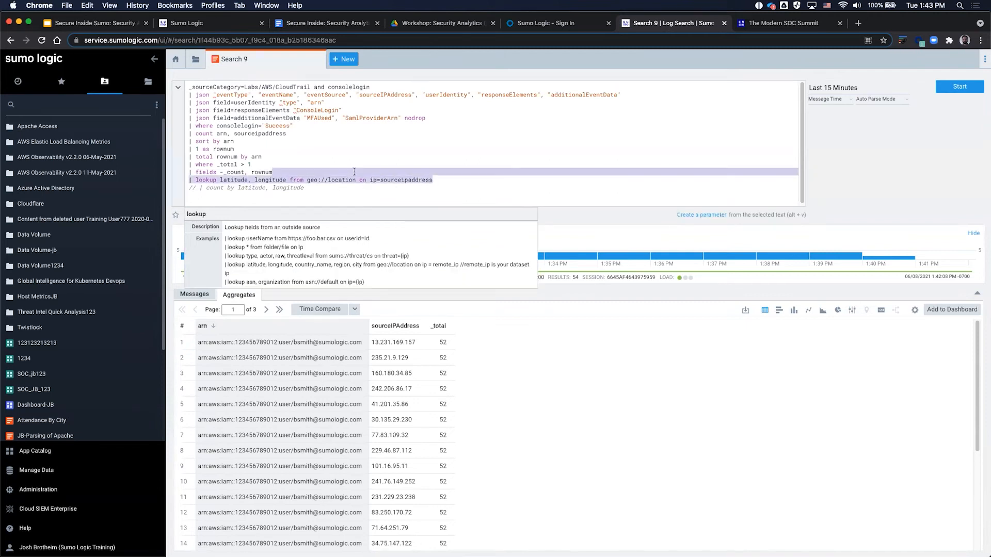
{"action": "left_click", "coordinate": [403, 182]}
{"action": "left_click_drag", "start_coordinate": [433, 180], "coordinate": [400, 183]}
{"action": "left_click_drag", "start_coordinate": [416, 342], "coordinate": [364, 339]}
{"action": "right_click", "coordinate": [364, 341]}
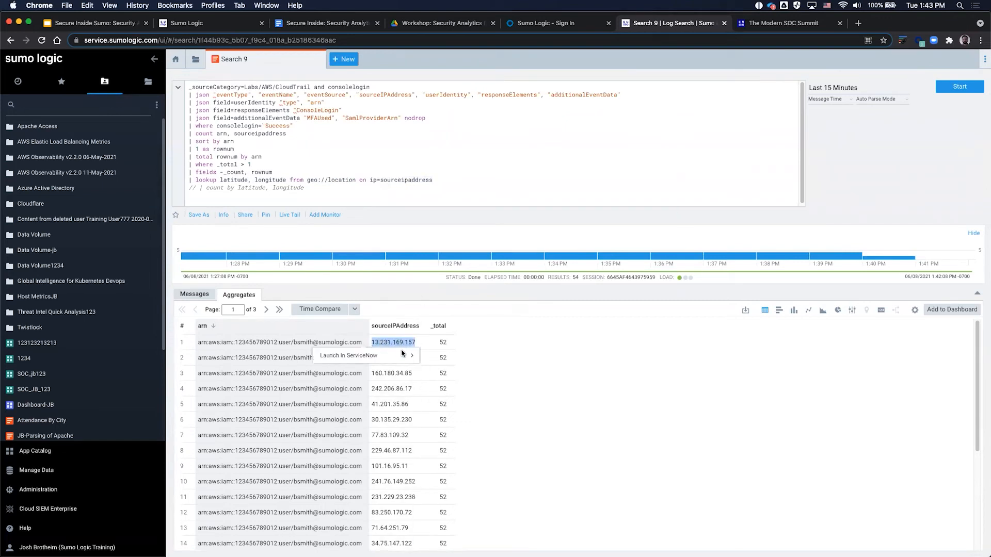
{"action": "mouse_move", "coordinate": [396, 362]}
{"action": "left_click", "coordinate": [401, 376]}
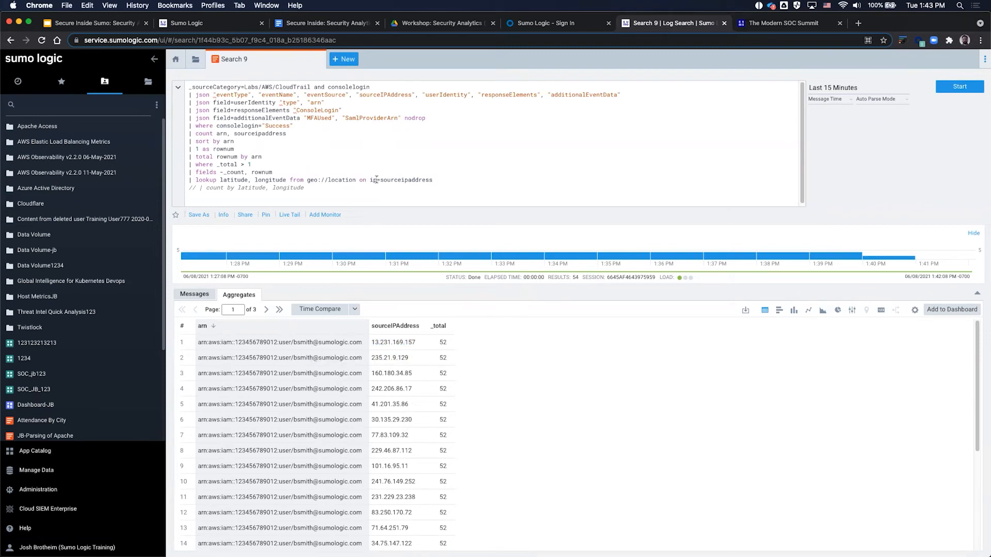
{"action": "left_click_drag", "start_coordinate": [376, 179], "coordinate": [308, 180]}
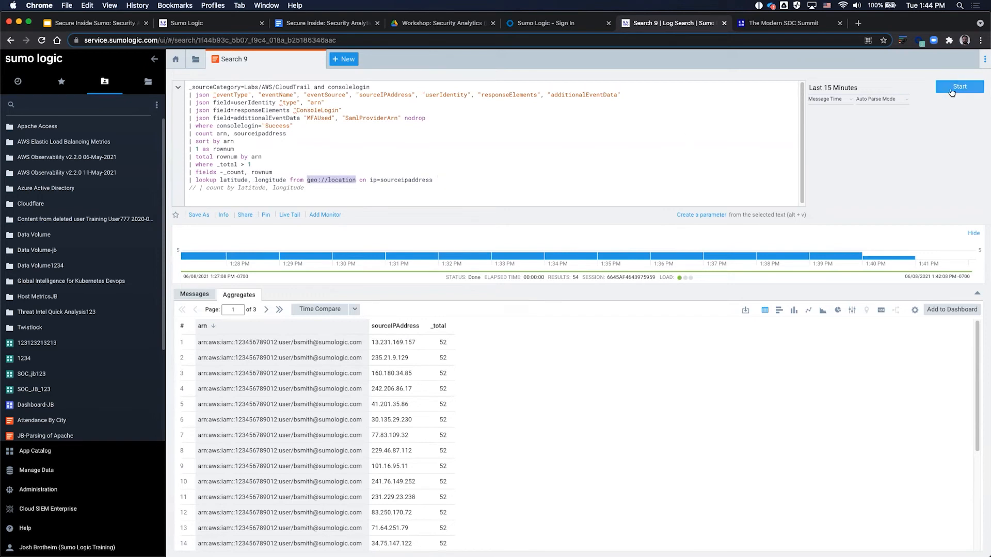
Step: Run the location lookup, then enable '| count by latitude, longitude' and rerun for per-coordinate counts
{"action": "left_click", "coordinate": [953, 89]}
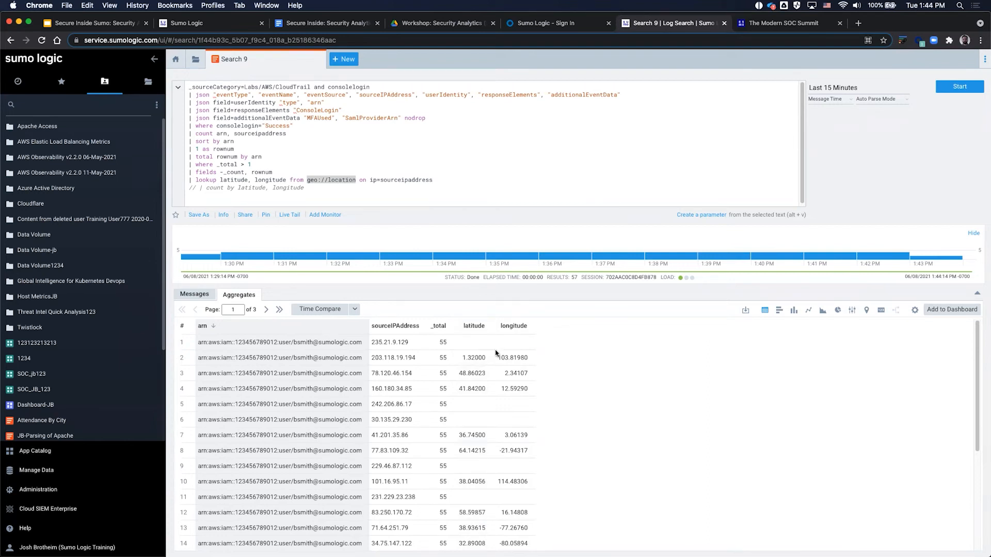
{"action": "left_click", "coordinate": [199, 188]}
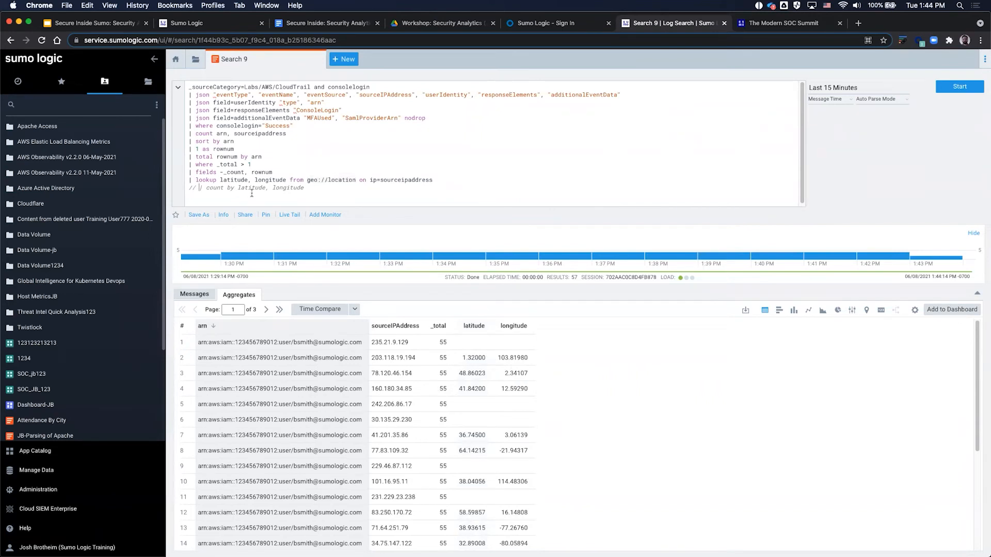
{"action": "key", "text": "BackSpace"}
{"action": "key", "text": "BackSpace"}
{"action": "key", "text": "BackSpace"}
{"action": "key", "text": "Return"}
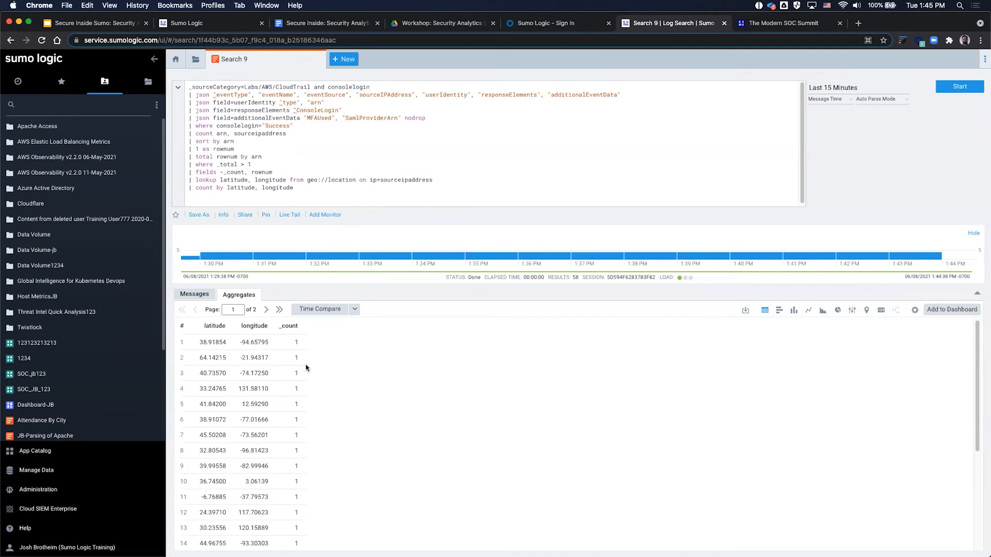
Step: Switch the Aggregates results to the Map chart to show clustered login locations worldwide
{"action": "left_click", "coordinate": [867, 311]}
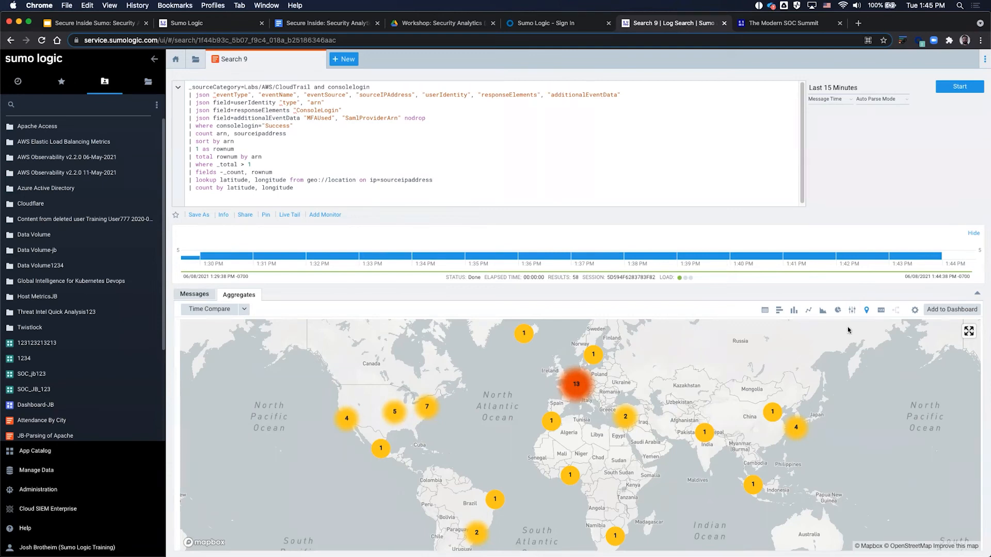
{"action": "left_click", "coordinate": [968, 330]}
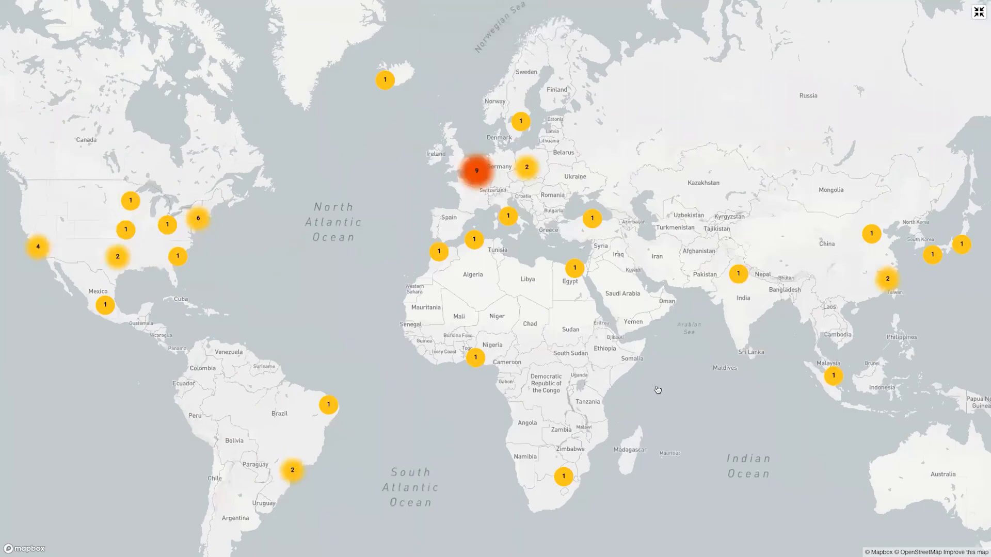
{"action": "left_click_drag", "start_coordinate": [558, 344], "coordinate": [440, 331]}
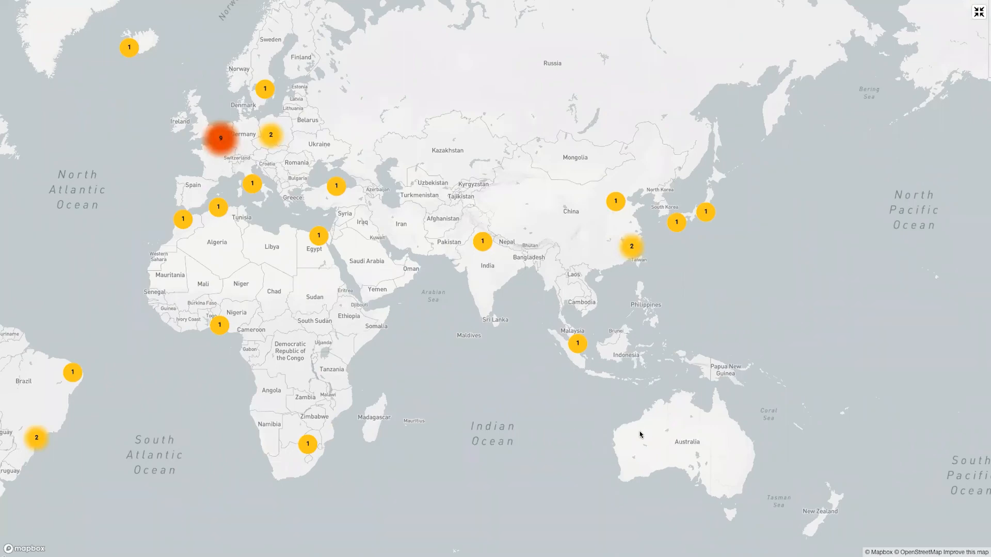
{"action": "key", "text": "Escape"}
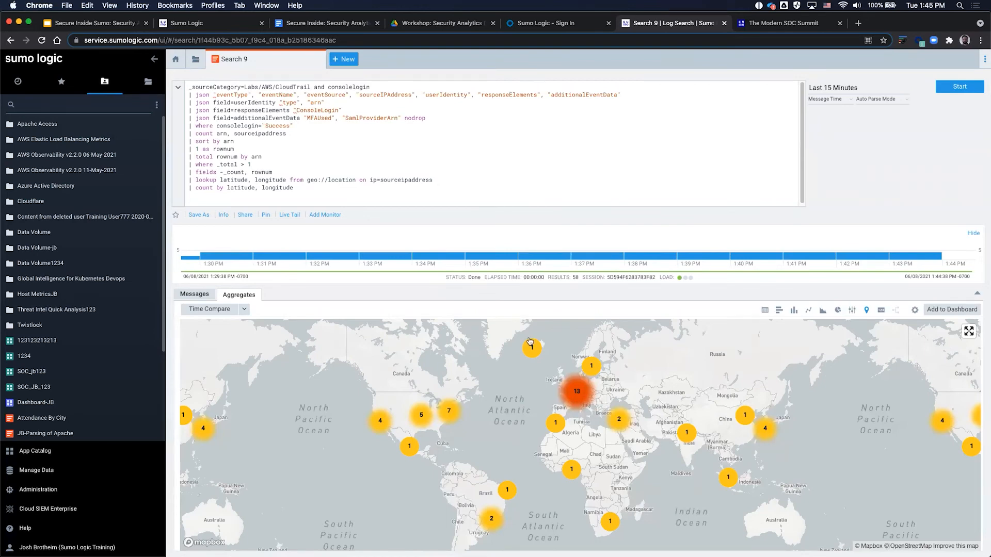
{"action": "left_click_drag", "start_coordinate": [433, 180], "coordinate": [275, 179]}
{"action": "left_click", "coordinate": [297, 191]}
Step: Undo moving the Activity 2 threat-intel query into the footer, then return to Search 9's login map
{"action": "left_click", "coordinate": [331, 29]}
{"action": "scroll", "coordinate": [449, 227], "scroll_direction": "down", "scroll_amount": 2}
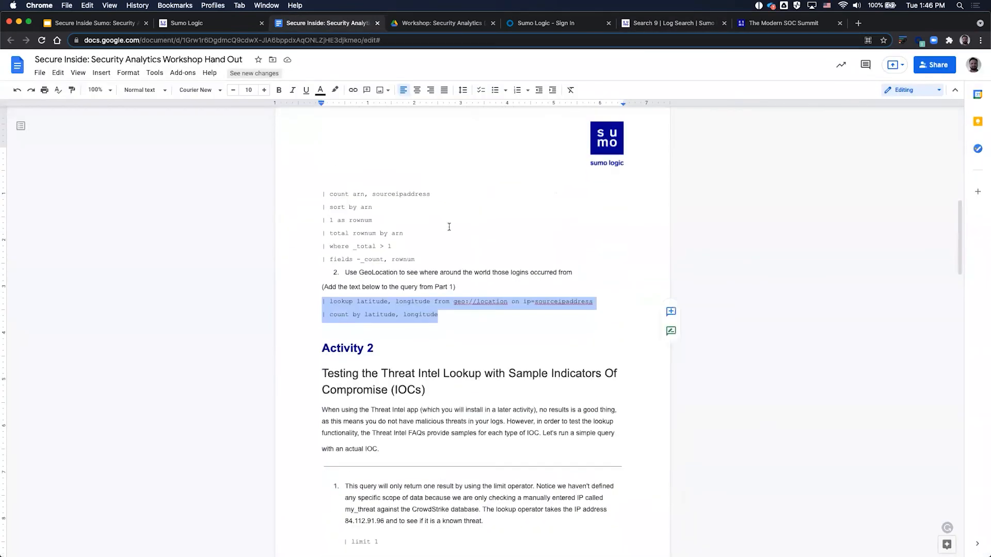
{"action": "scroll", "coordinate": [450, 224], "scroll_direction": "down", "scroll_amount": 1}
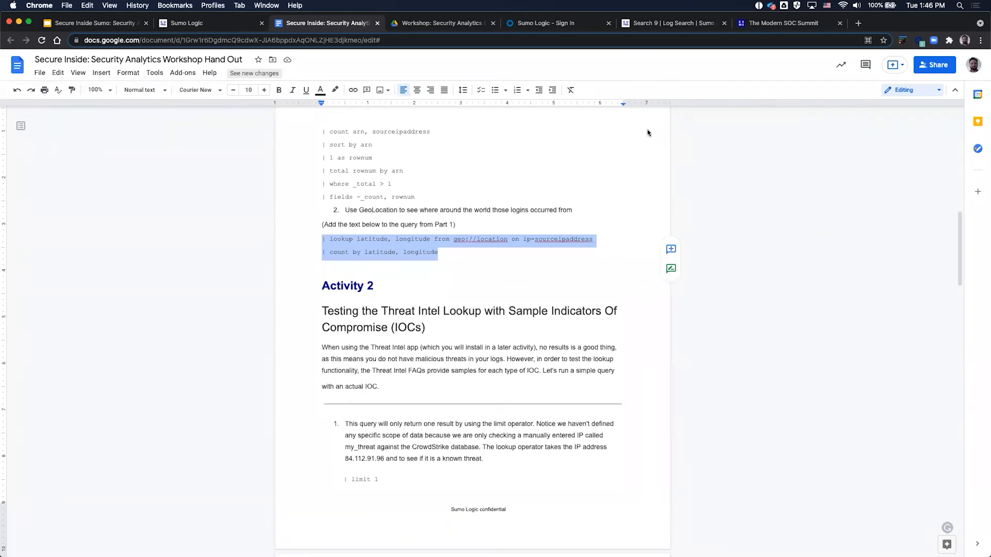
{"action": "scroll", "coordinate": [550, 316], "scroll_direction": "down", "scroll_amount": 5}
{"action": "scroll", "coordinate": [550, 318], "scroll_direction": "down", "scroll_amount": 15}
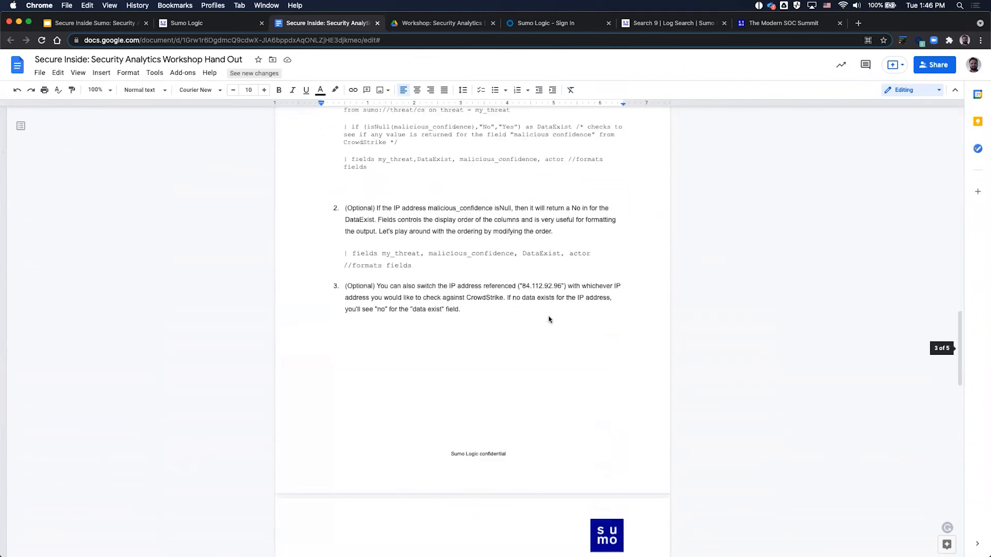
{"action": "scroll", "coordinate": [528, 307], "scroll_direction": "up", "scroll_amount": 12}
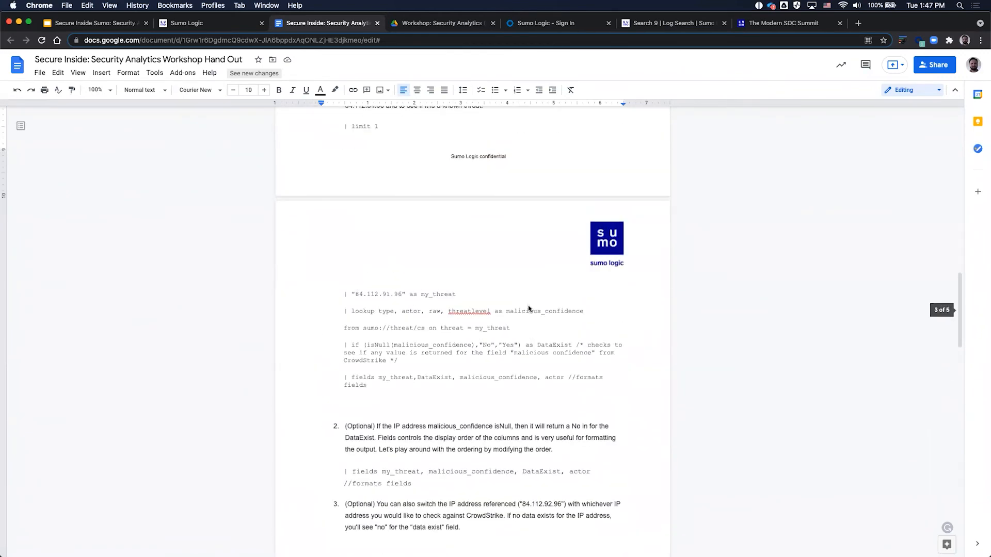
{"action": "scroll", "coordinate": [528, 308], "scroll_direction": "up", "scroll_amount": 4}
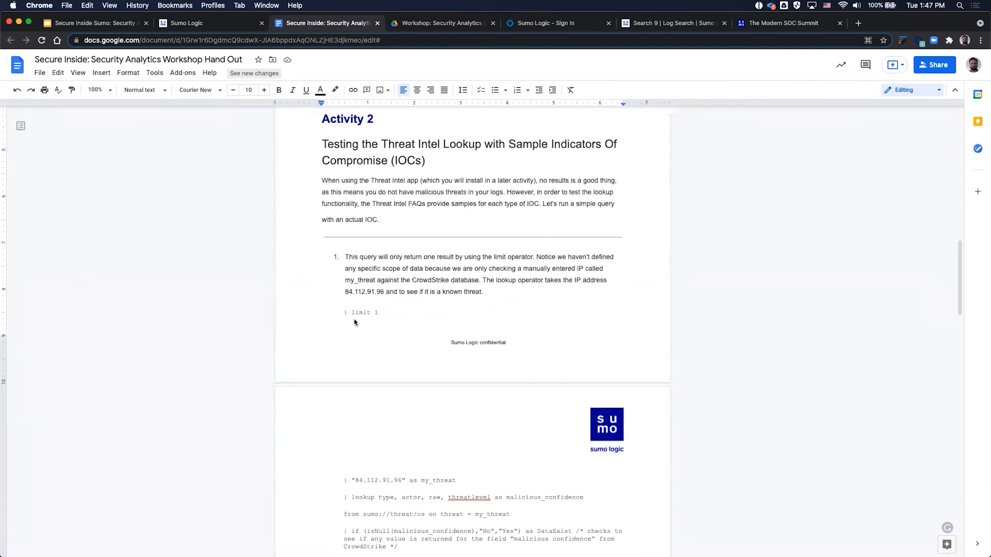
{"action": "scroll", "coordinate": [356, 341], "scroll_direction": "down", "scroll_amount": 5}
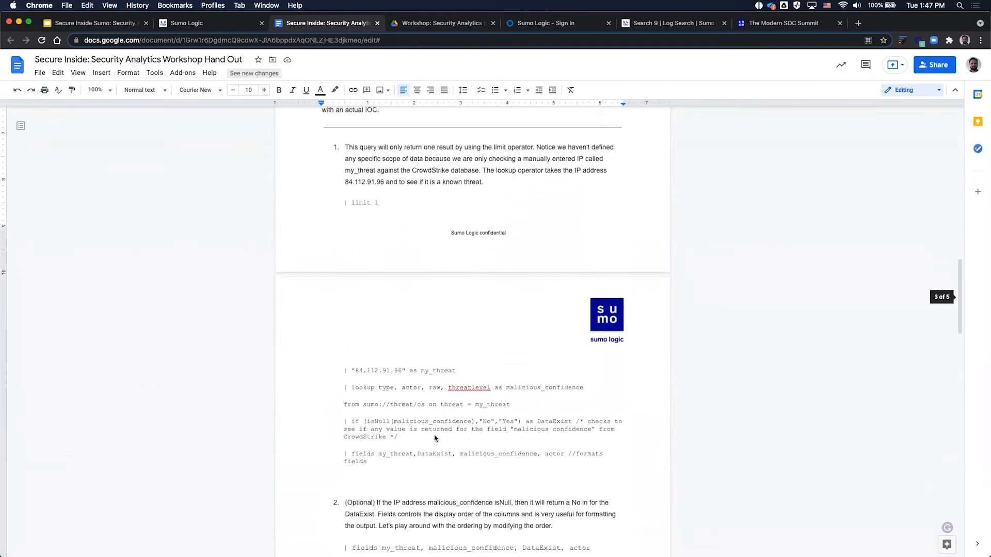
{"action": "left_click_drag", "start_coordinate": [380, 465], "coordinate": [340, 205]}
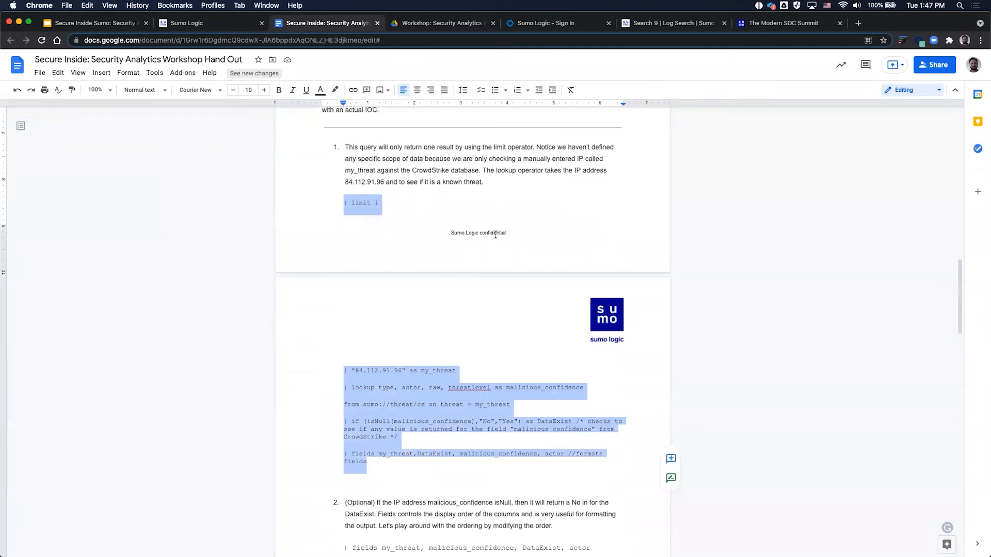
{"action": "left_click_drag", "start_coordinate": [449, 233], "coordinate": [517, 233]}
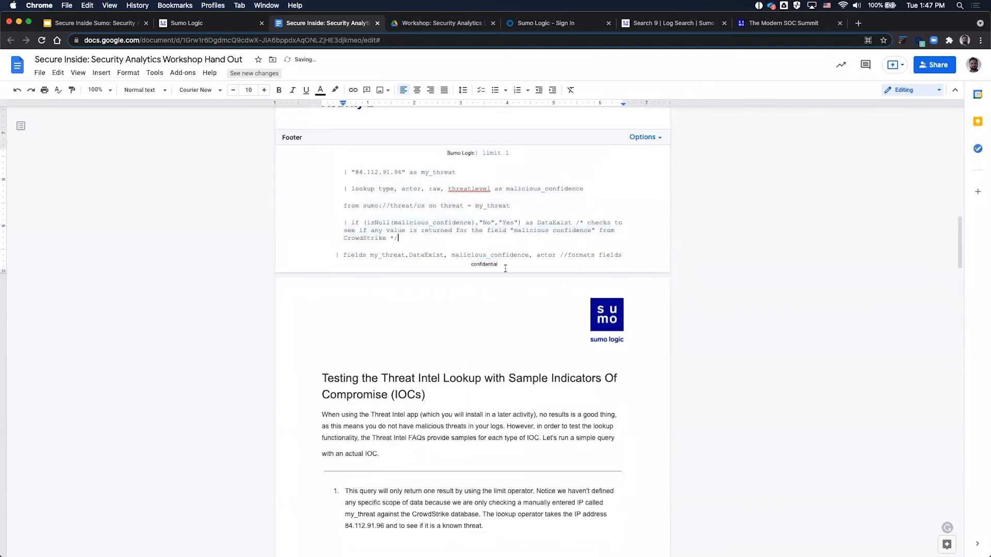
{"action": "key", "text": "super+z"}
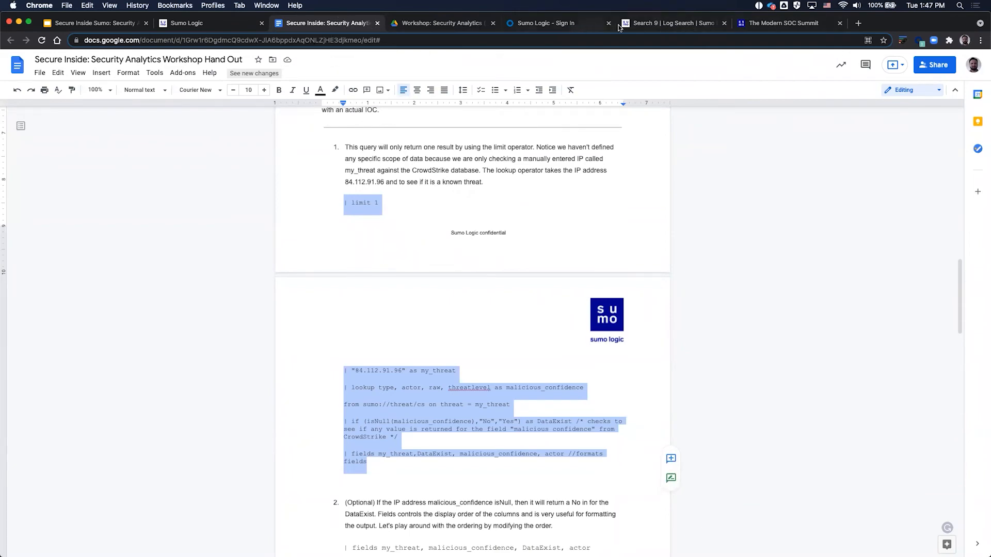
{"action": "left_click", "coordinate": [636, 24]}
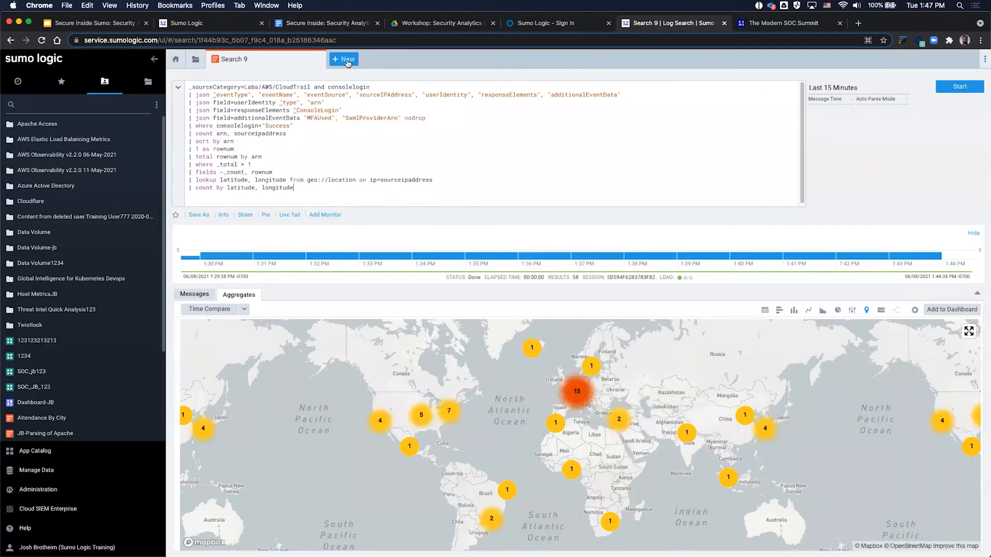
Step: Create a new blank log search, Search 10, and paste in the copied CrowdStrike threat-lookup query
{"action": "left_click", "coordinate": [346, 61]}
{"action": "left_click", "coordinate": [359, 83]}
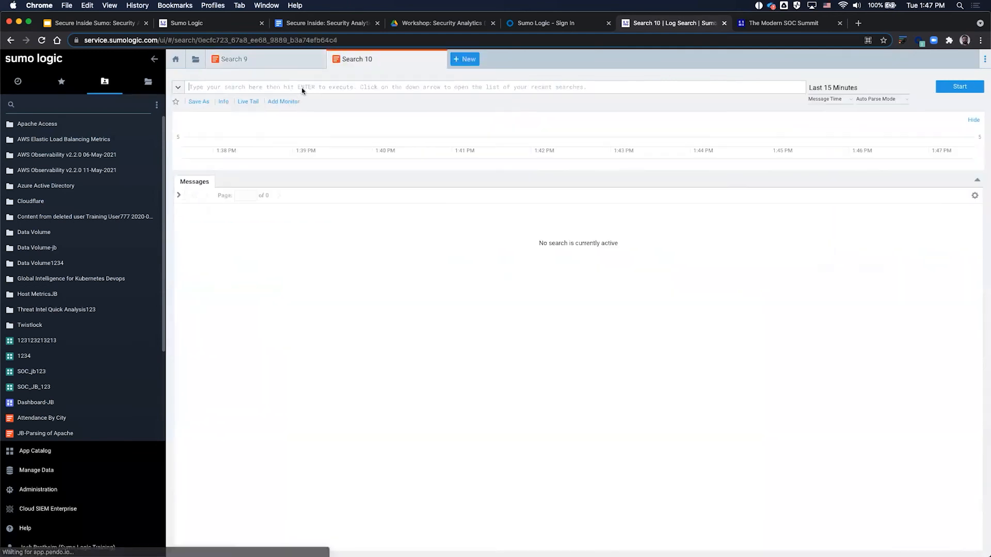
{"action": "left_click", "coordinate": [302, 91]}
{"action": "key", "text": "super+v"}
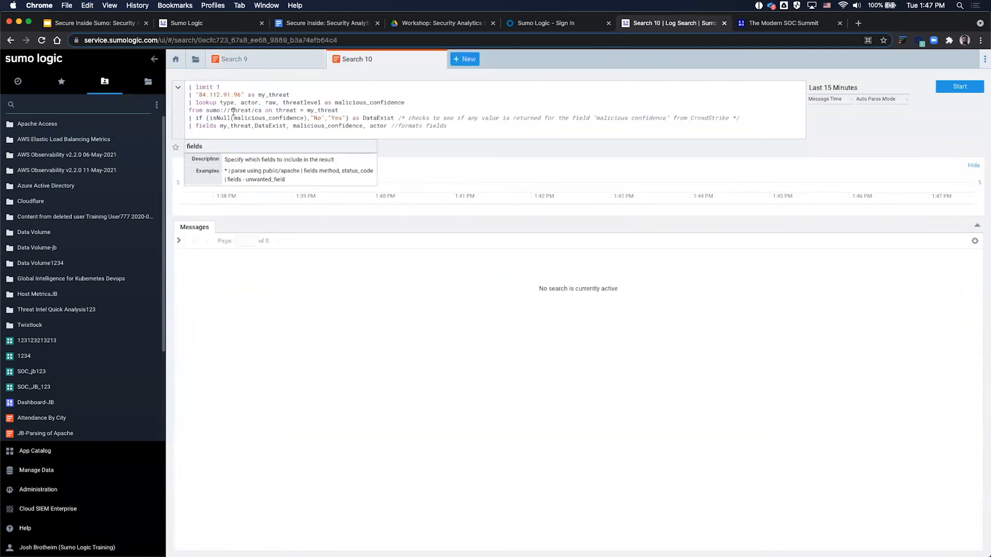
Step: Comment out query lines 2–7 with // and run it, returning one message via limit 1
{"action": "left_click", "coordinate": [187, 93]}
{"action": "left_click_drag", "start_coordinate": [187, 93], "coordinate": [189, 145]}
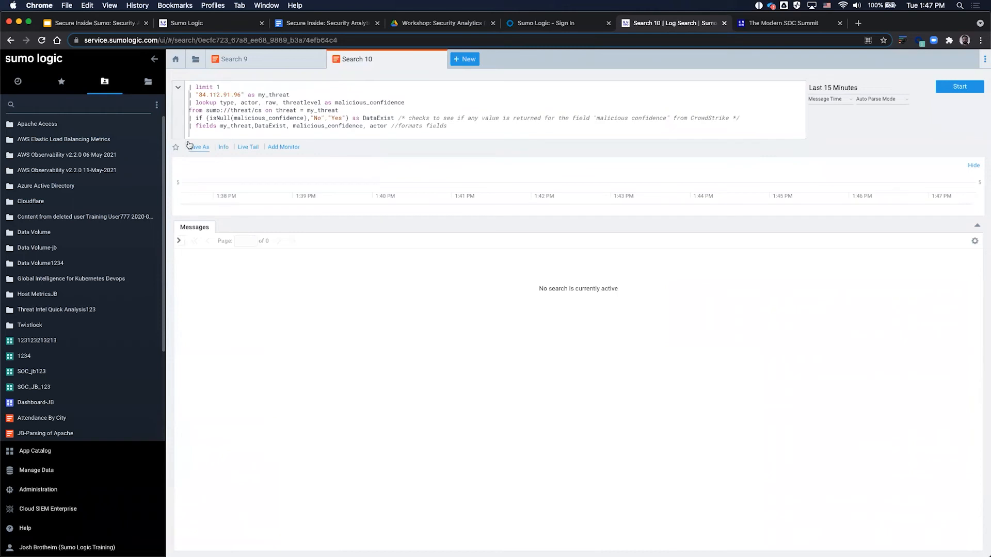
{"action": "type", "text": "//"}
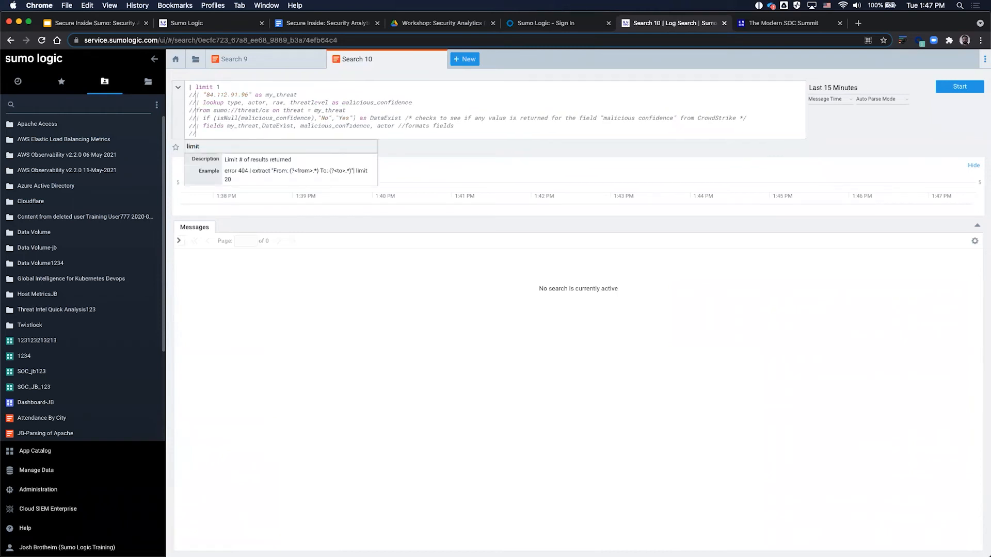
{"action": "left_click", "coordinate": [457, 130]}
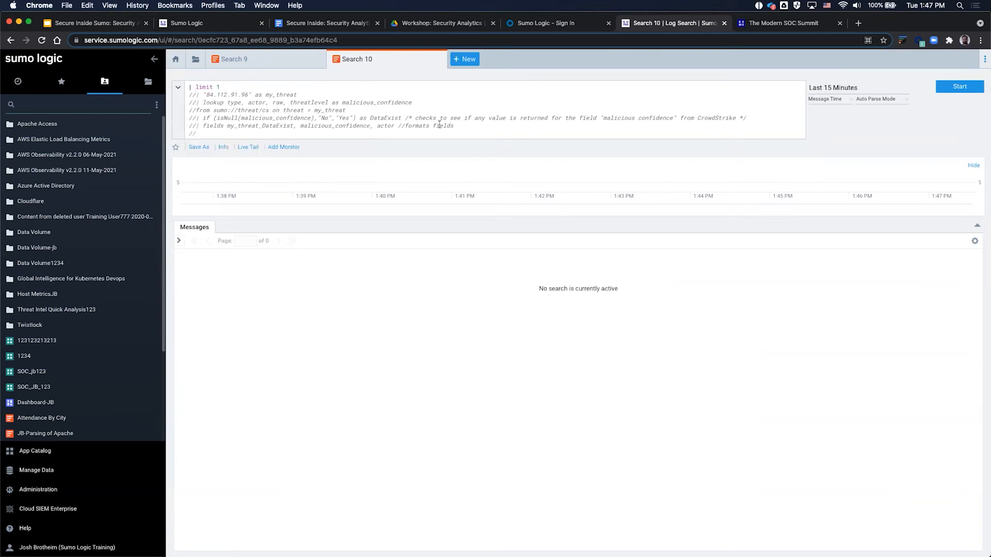
{"action": "key", "text": "super+a"}
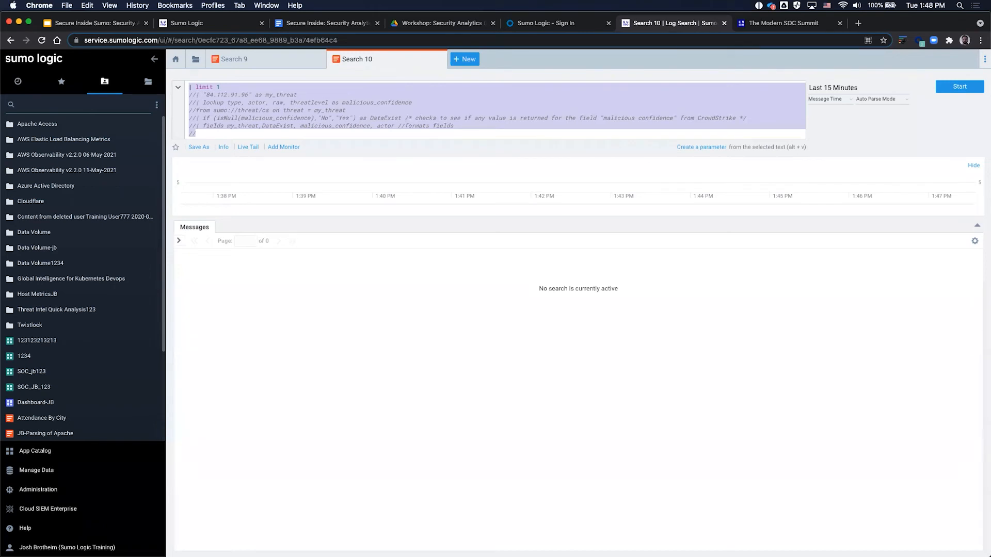
{"action": "left_click", "coordinate": [473, 104]}
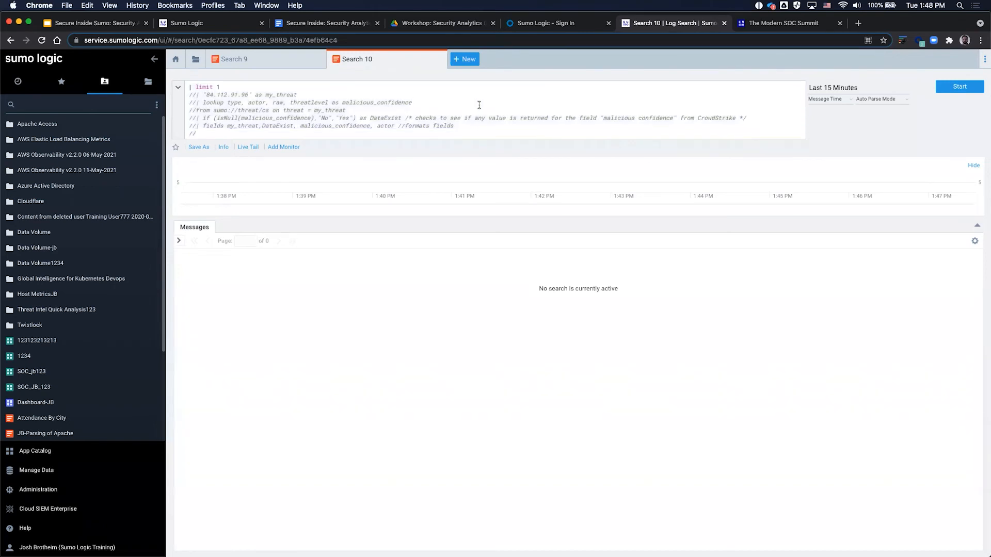
{"action": "left_click", "coordinate": [957, 91]}
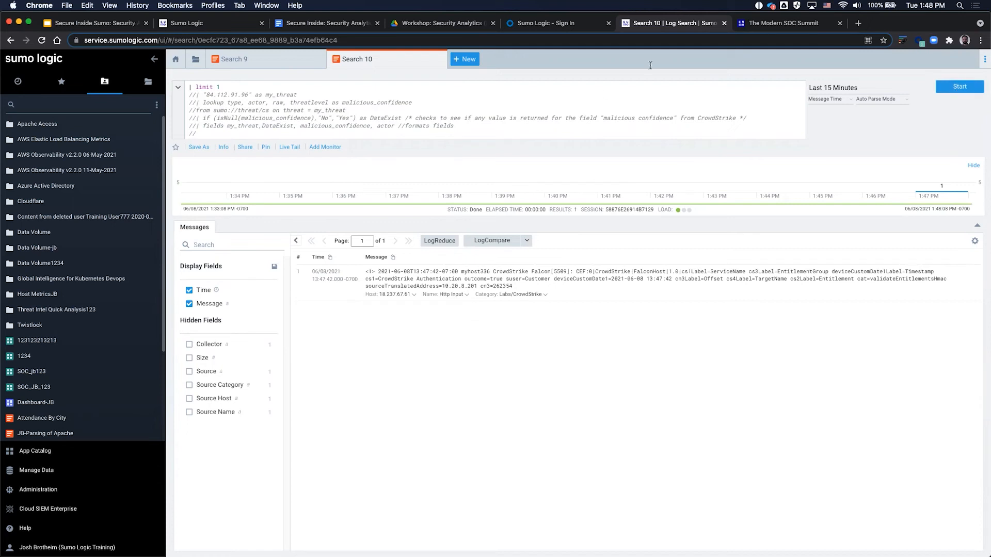
Step: Uncomment the 84.112.91.96 IP line and the CrowdStrike lookup line in the query
{"action": "left_click", "coordinate": [196, 95]}
{"action": "key", "text": "BackSpace"}
{"action": "key", "text": "BackSpace"}
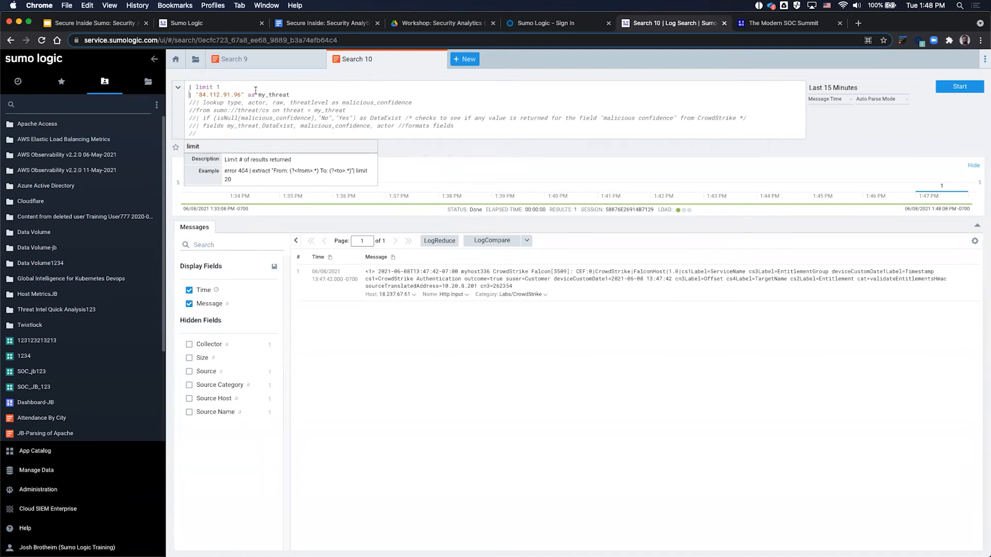
{"action": "left_click", "coordinate": [199, 103]}
{"action": "key", "text": "BackSpace"}
{"action": "key", "text": "BackSpace"}
{"action": "key", "text": "BackSpace"}
{"action": "key", "text": "BackSpace"}
{"action": "key", "text": "BackSpace"}
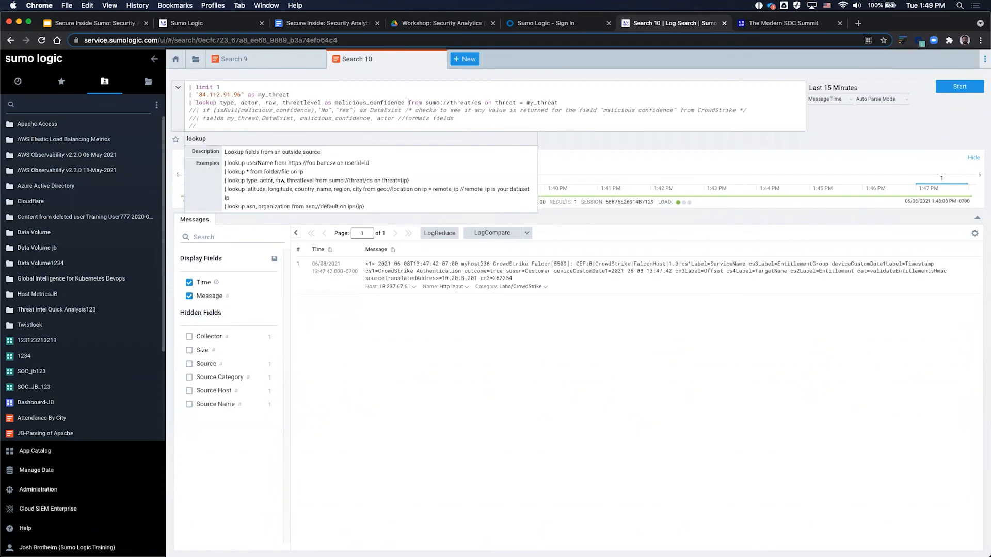
Step: Check the my_threat, IP and sumo://threat/cs parts of the lookup, then rerun to get malicious_confidence low
{"action": "left_click_drag", "start_coordinate": [189, 102], "coordinate": [572, 101]}
{"action": "left_click", "coordinate": [571, 101]}
{"action": "left_click", "coordinate": [571, 101]}
{"action": "left_click_drag", "start_coordinate": [557, 101], "coordinate": [532, 101]}
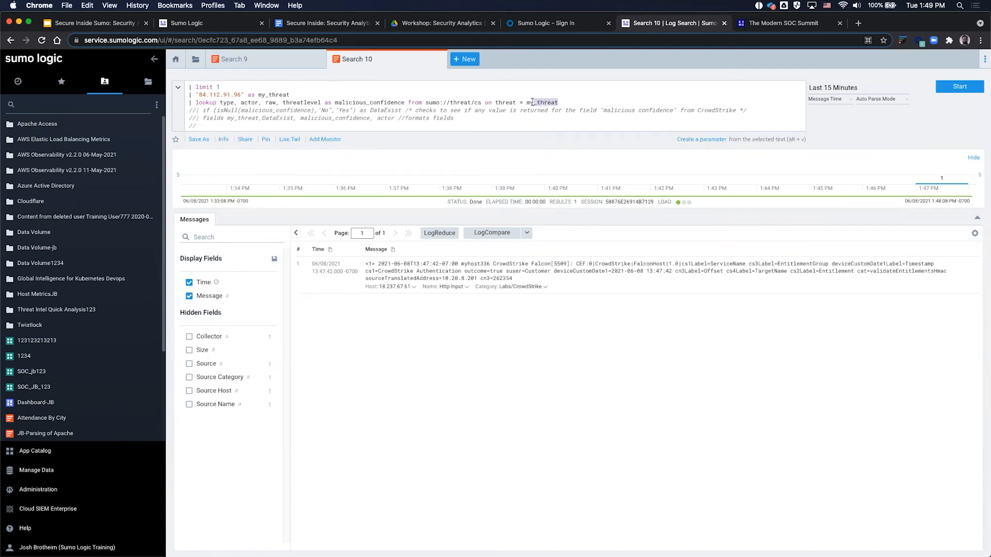
{"action": "left_click_drag", "start_coordinate": [240, 95], "coordinate": [206, 96]}
{"action": "left_click", "coordinate": [516, 101]}
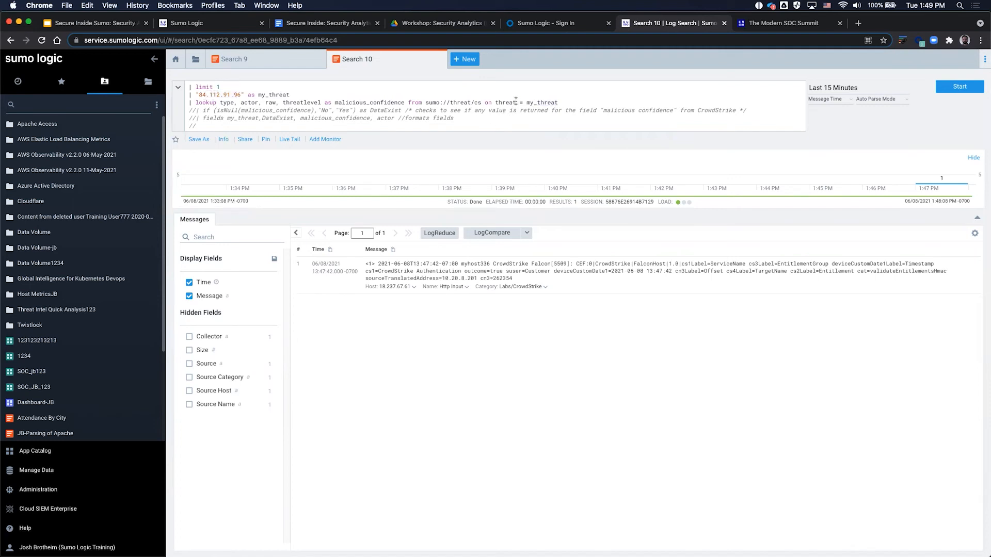
{"action": "left_click_drag", "start_coordinate": [482, 101], "coordinate": [424, 102]}
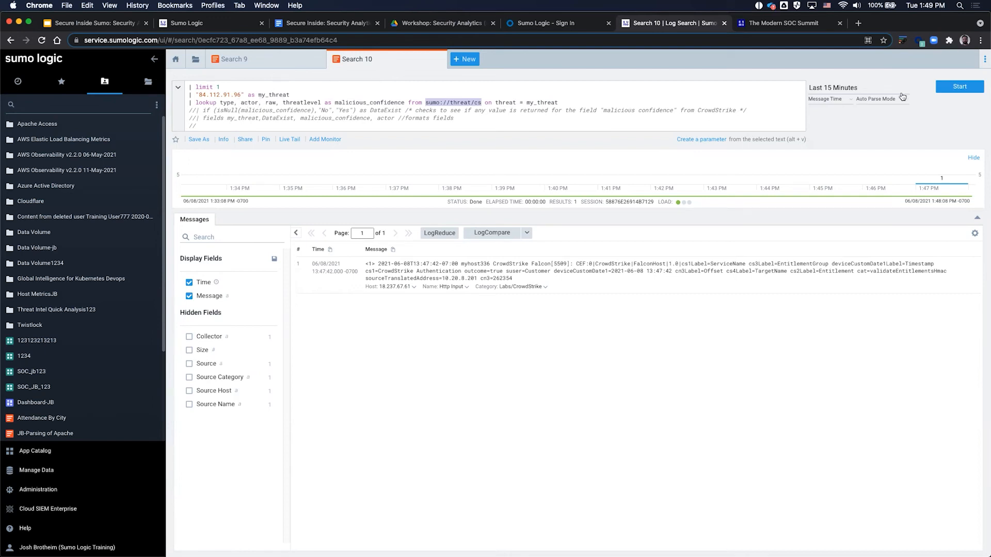
{"action": "left_click", "coordinate": [953, 88]}
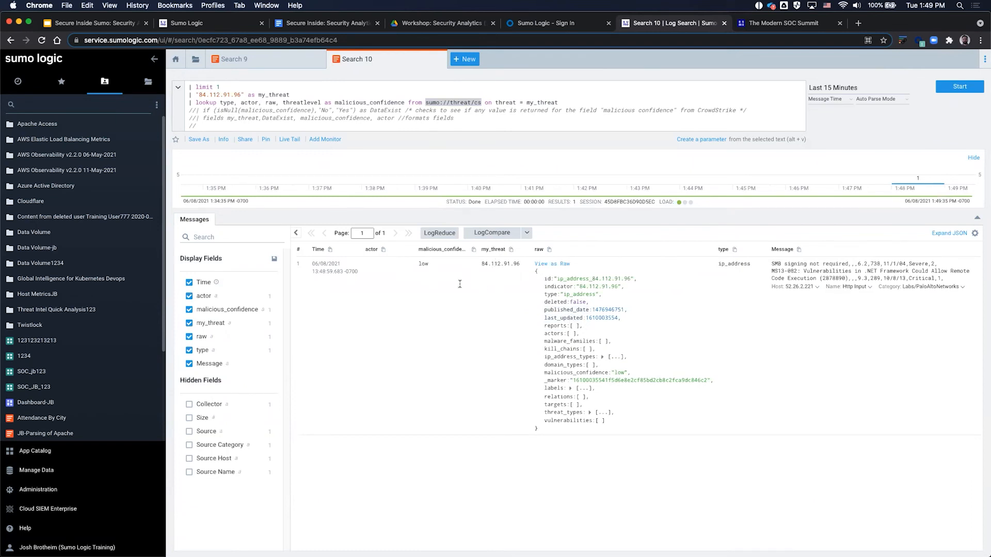
Step: Highlight the 'low' malicious_confidence value, then switch to the Security Overview 3.0 slide in the deck
{"action": "double_click", "coordinate": [423, 264]}
{"action": "left_click", "coordinate": [424, 263]}
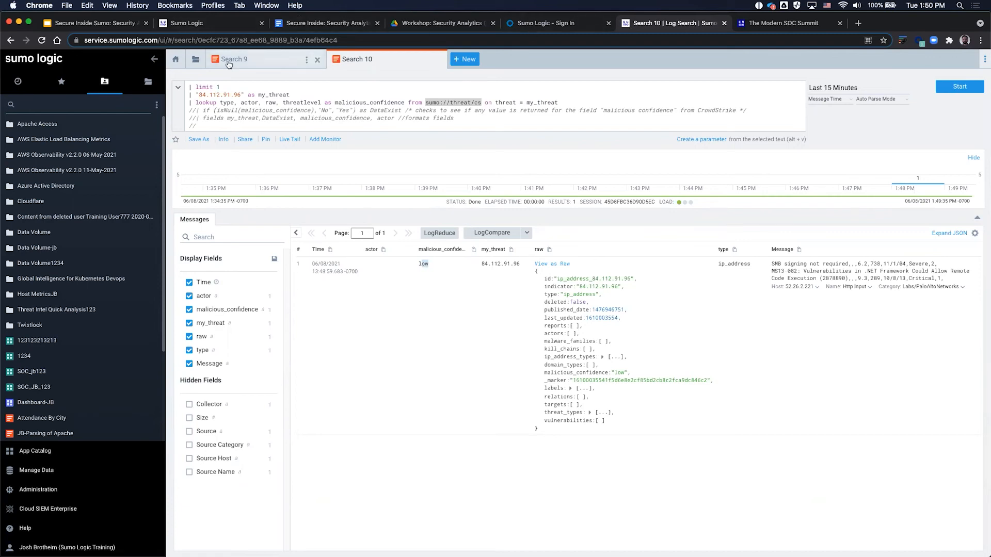
{"action": "left_click", "coordinate": [210, 27]}
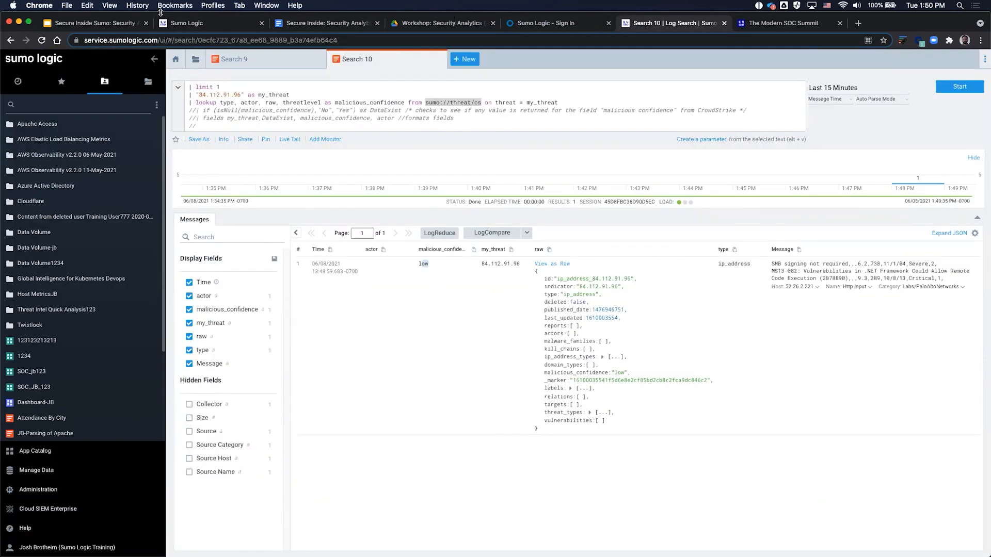
{"action": "left_click", "coordinate": [102, 25]}
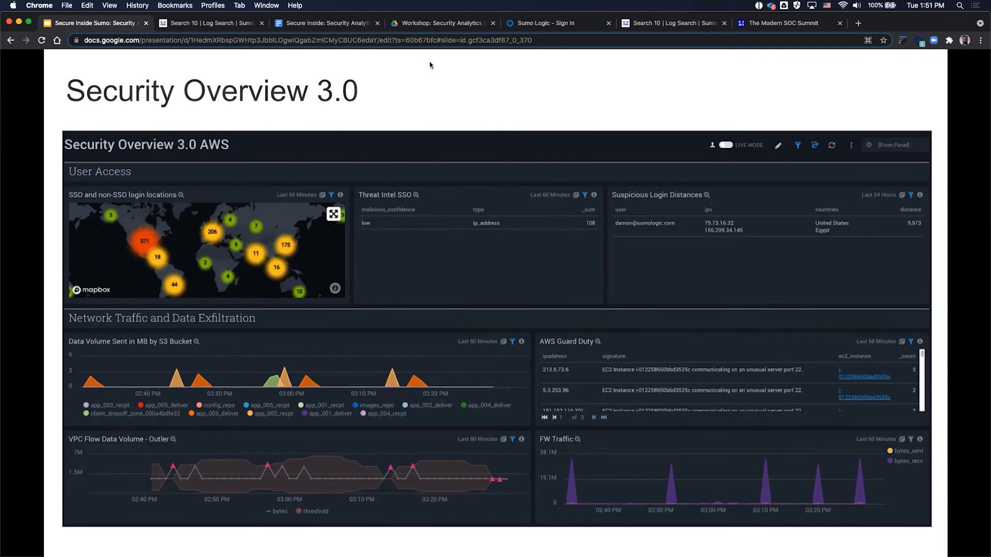
Step: Scroll the workshop hand-out to Activity 3, installing the Threat Intel App for AWS ELB data
{"action": "left_click", "coordinate": [222, 23]}
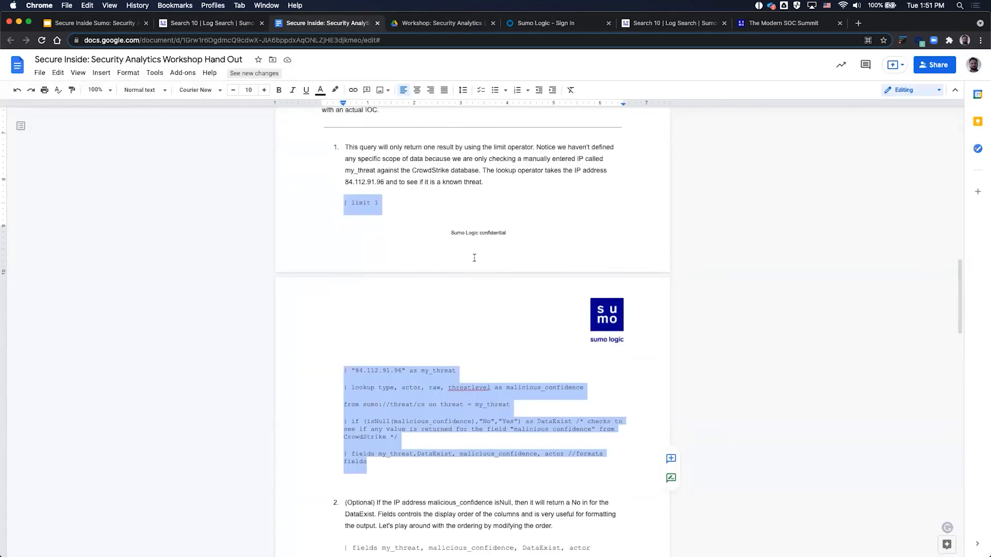
{"action": "left_click", "coordinate": [305, 24]}
{"action": "scroll", "coordinate": [474, 258], "scroll_direction": "down", "scroll_amount": 5}
{"action": "scroll", "coordinate": [475, 258], "scroll_direction": "down", "scroll_amount": 10}
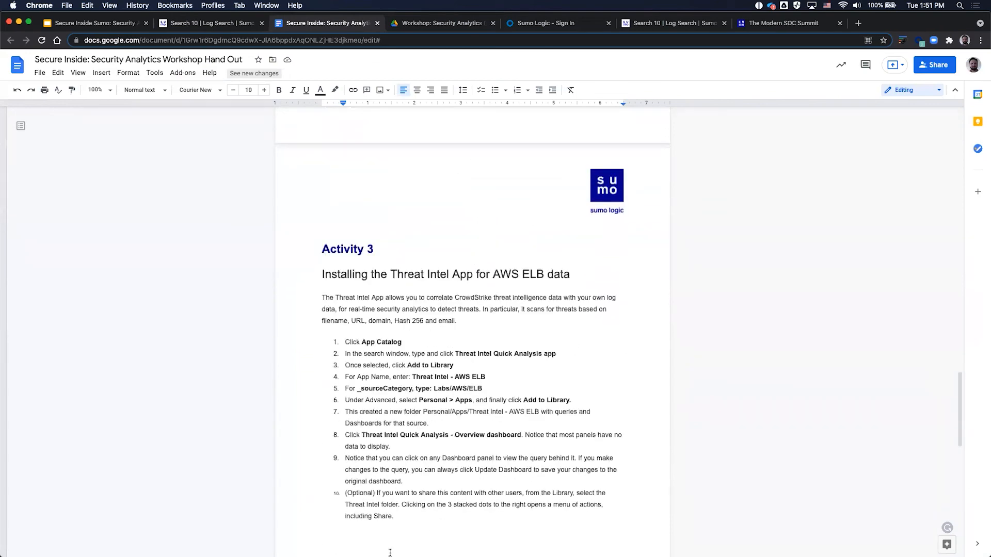
Step: Highlight the ten Activity 3 installation steps, then return to the Search 10 log search
{"action": "left_click_drag", "start_coordinate": [395, 527], "coordinate": [324, 339]}
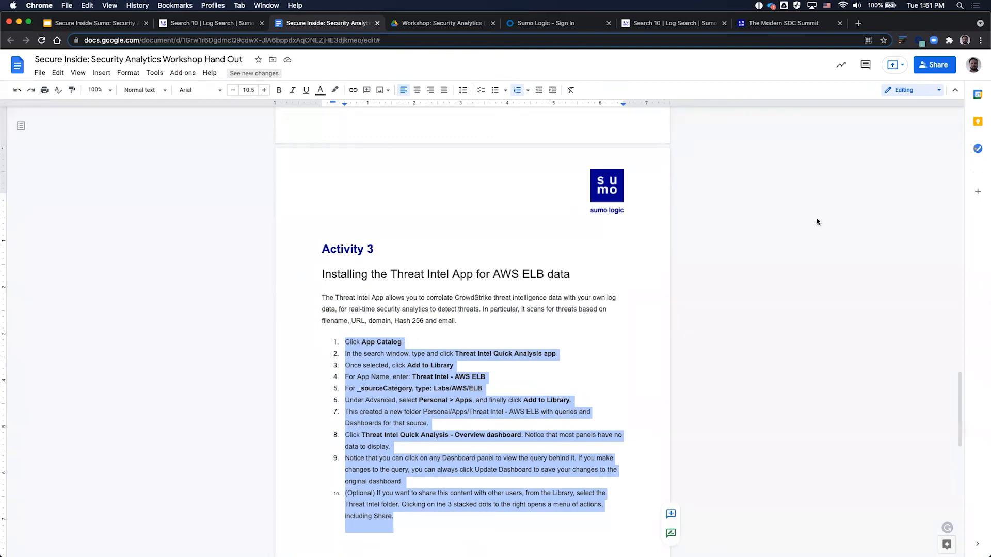
{"action": "left_click", "coordinate": [661, 24]}
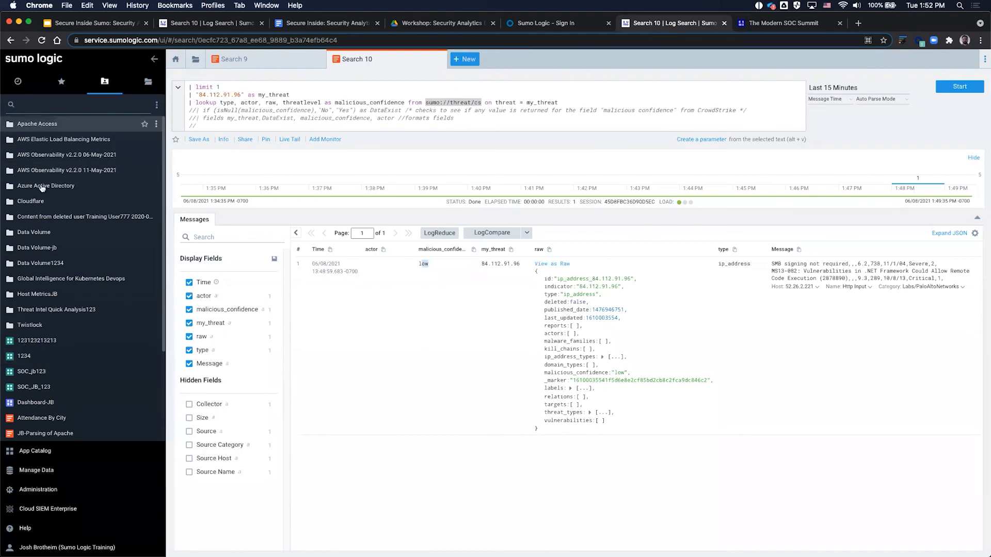
Step: Collapse and restore the library sidebar, then open the App Catalog
{"action": "left_click", "coordinate": [154, 59]}
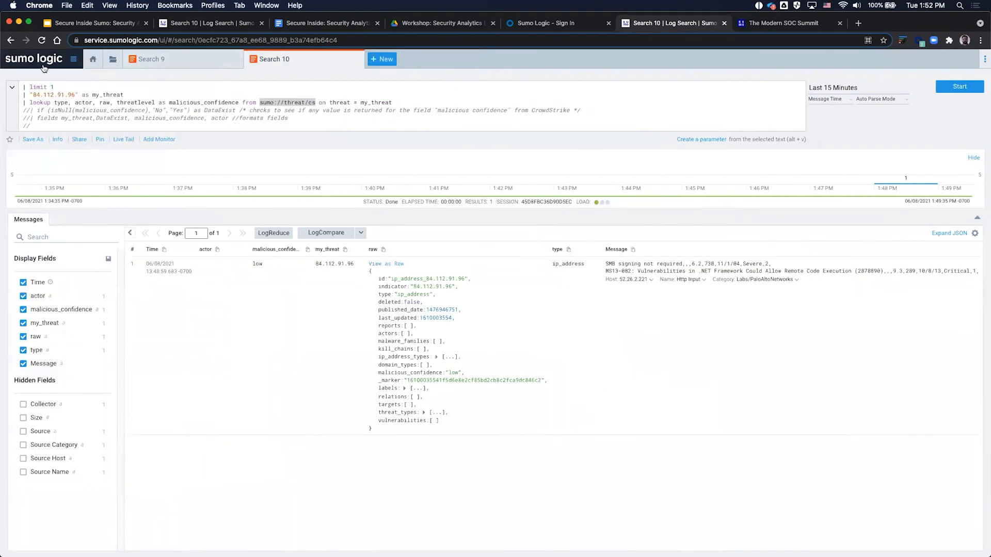
{"action": "left_click", "coordinate": [74, 60]}
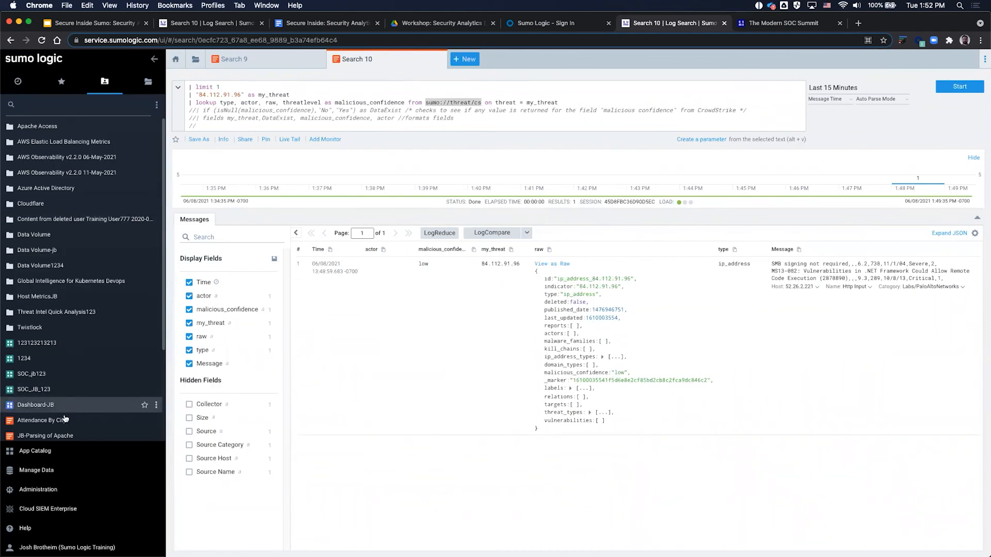
{"action": "left_click", "coordinate": [68, 454]}
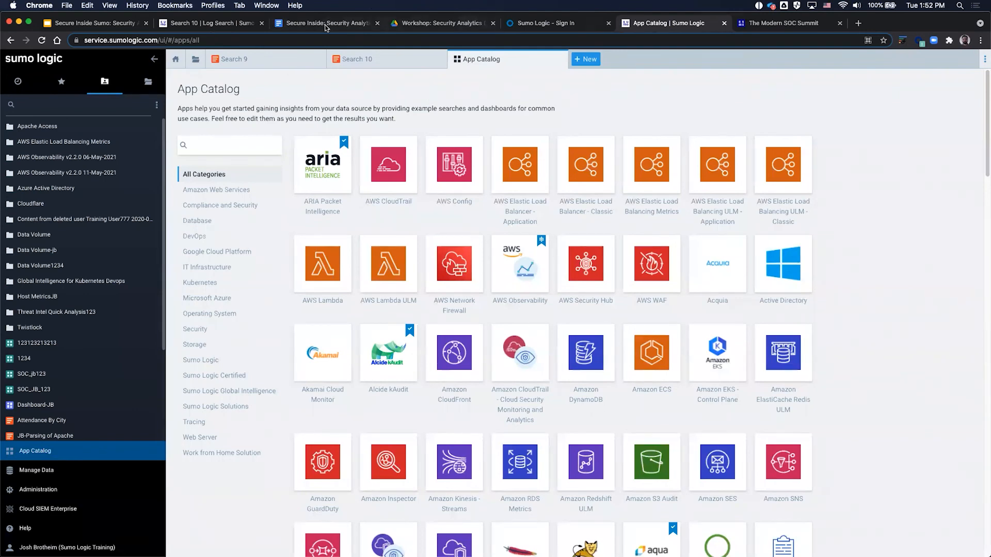
Step: Search the App Catalog for 'threat' and open the Threat Intel Quick Analysis app
{"action": "left_click", "coordinate": [328, 23]}
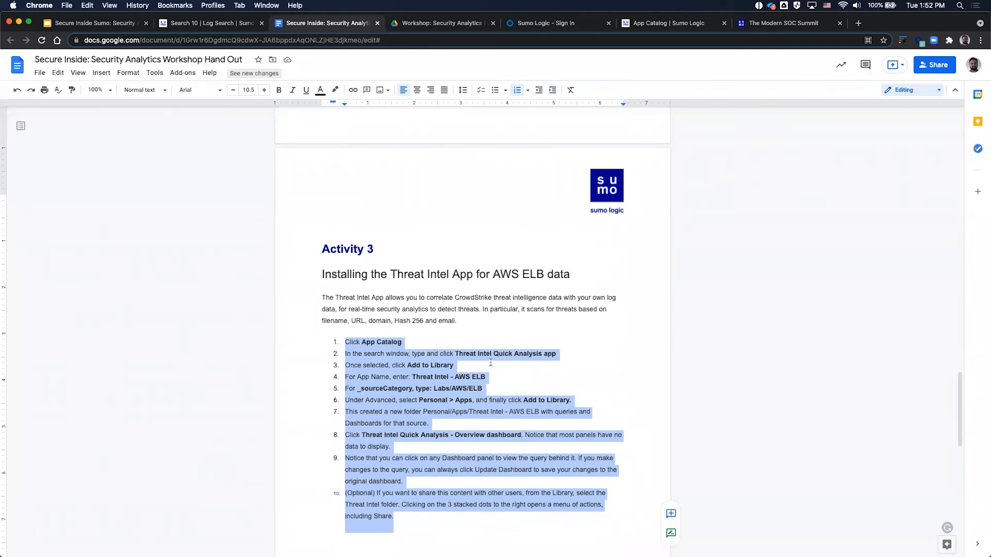
{"action": "left_click", "coordinate": [671, 23]}
{"action": "left_click", "coordinate": [245, 139]}
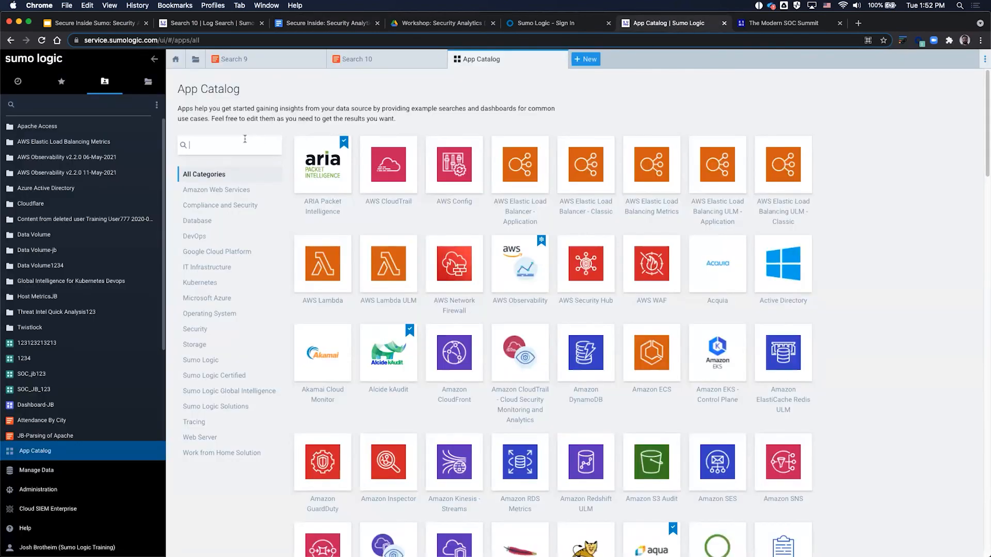
{"action": "type", "text": "threat"}
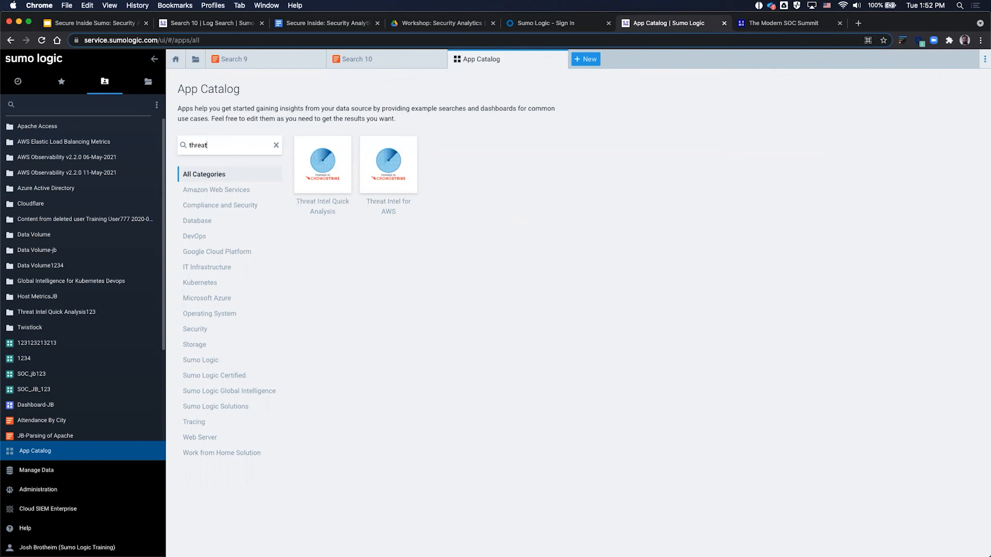
{"action": "left_click", "coordinate": [321, 173]}
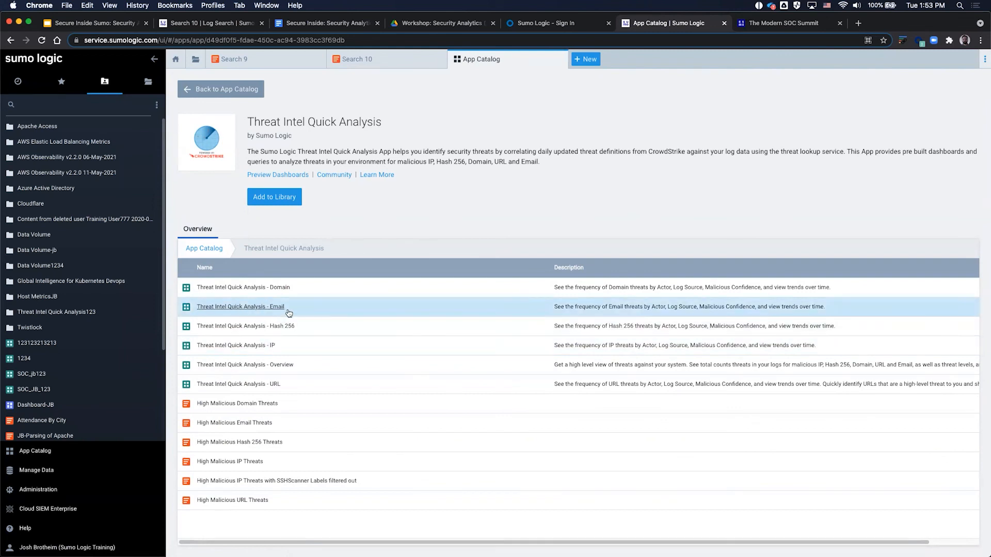
Step: Add the app as Threat Intel Quick AnalysisJB with source category Labs/AWS/ELB from the hand-out
{"action": "left_click", "coordinate": [291, 201]}
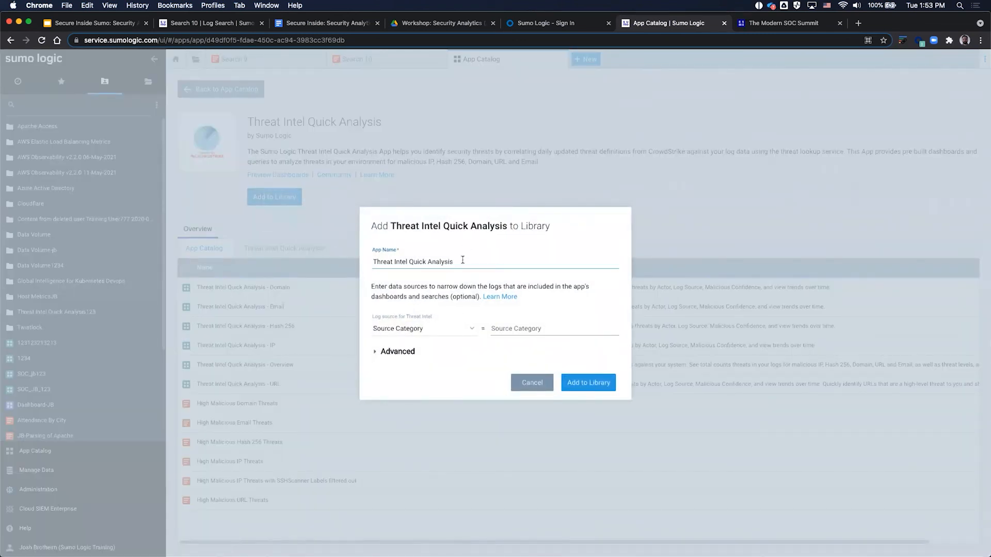
{"action": "type", "text": "JB"}
{"action": "left_click", "coordinate": [310, 23]}
{"action": "mouse_move", "coordinate": [485, 388]}
{"action": "left_mouse_down"}
{"action": "mouse_move", "coordinate": [432, 388]}
{"action": "mouse_move", "coordinate": [483, 389]}
{"action": "left_mouse_up"}
{"action": "key", "text": "cmd+c"}
{"action": "left_click", "coordinate": [434, 389]}
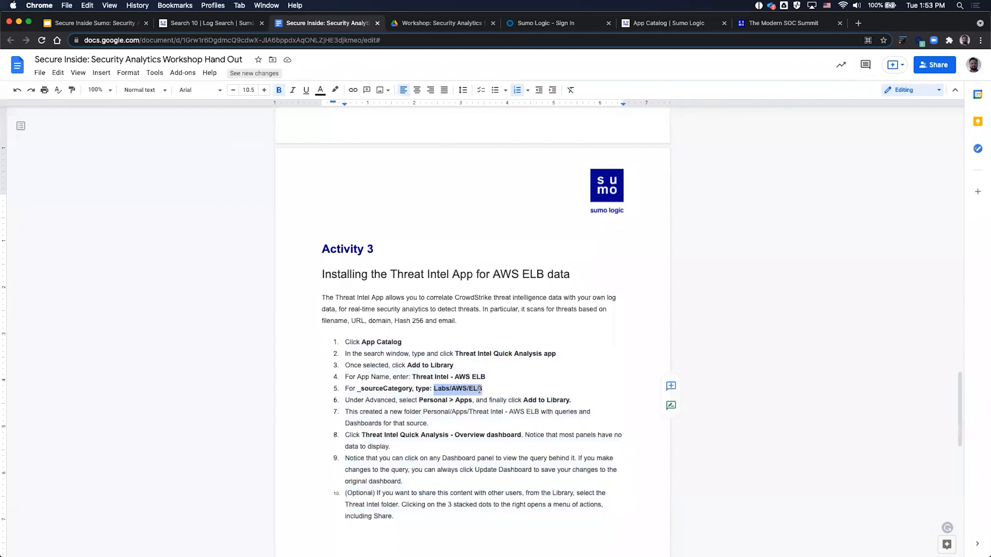
{"action": "left_click", "coordinate": [203, 23]}
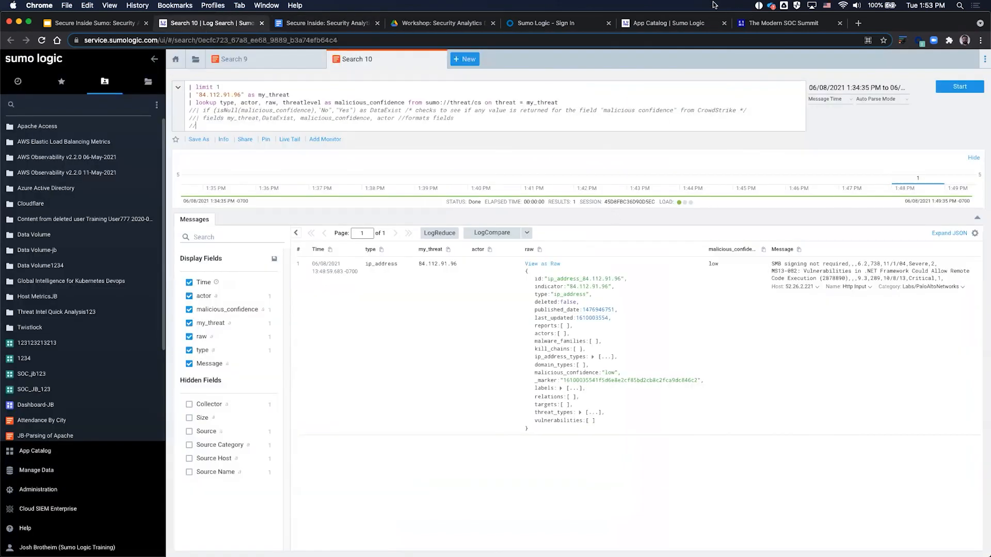
{"action": "left_click", "coordinate": [656, 23]}
{"action": "left_click", "coordinate": [497, 327]}
{"action": "key", "text": "cmd+v"}
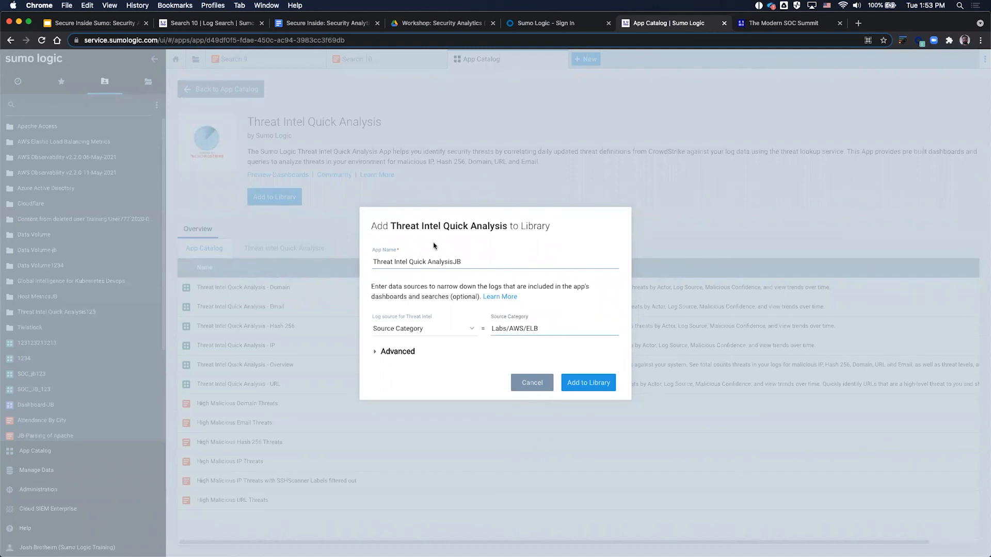
{"action": "left_click", "coordinate": [595, 384]}
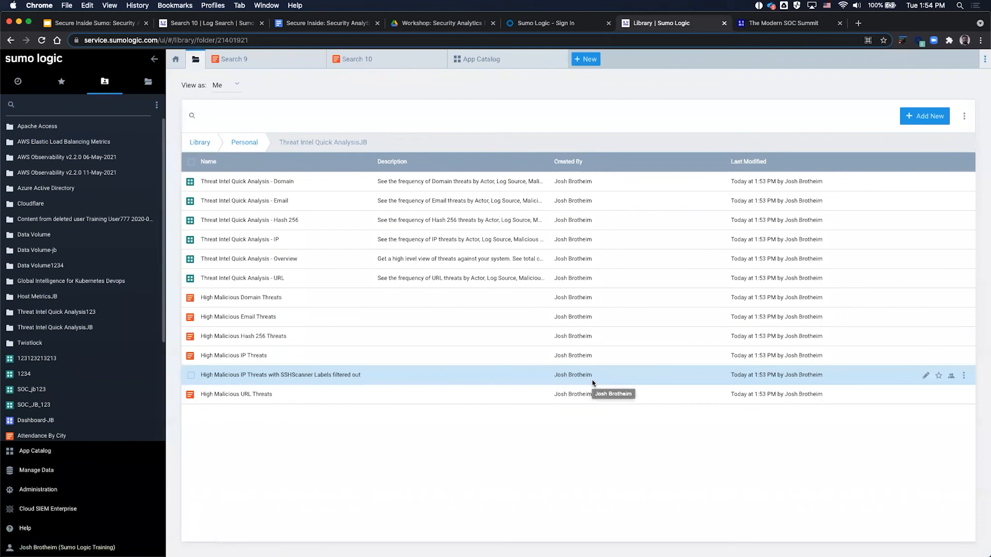
Step: Open the Overview dashboard and review 2.10k log lines, 95 IP and 91 URL threats
{"action": "left_click", "coordinate": [269, 259]}
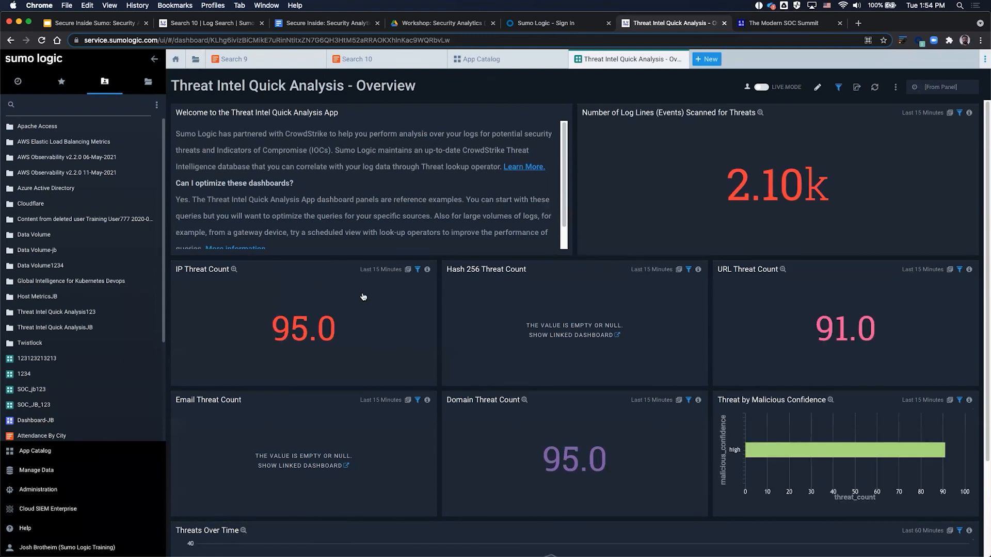
{"action": "scroll", "coordinate": [363, 297], "scroll_direction": "down", "scroll_amount": 2}
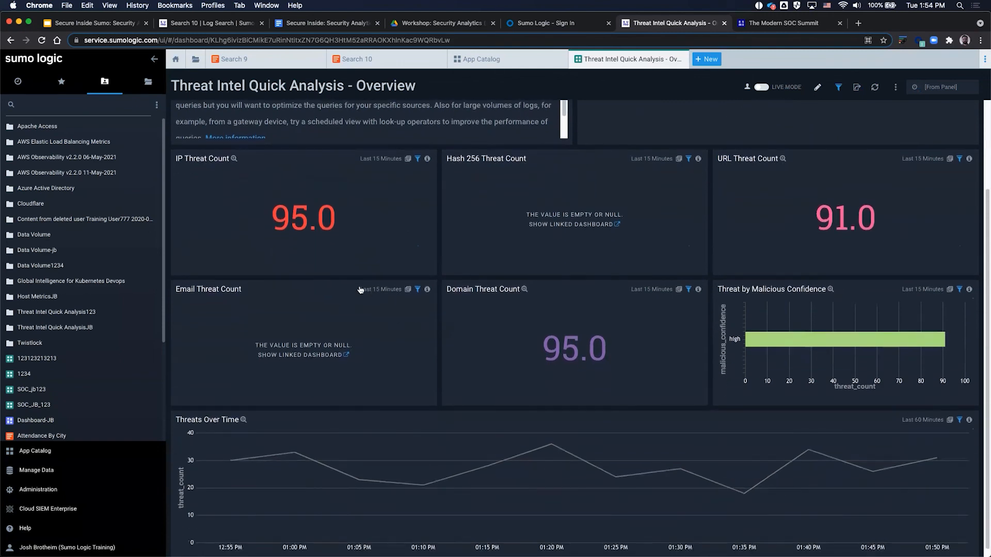
{"action": "scroll", "coordinate": [388, 332], "scroll_direction": "up", "scroll_amount": 2}
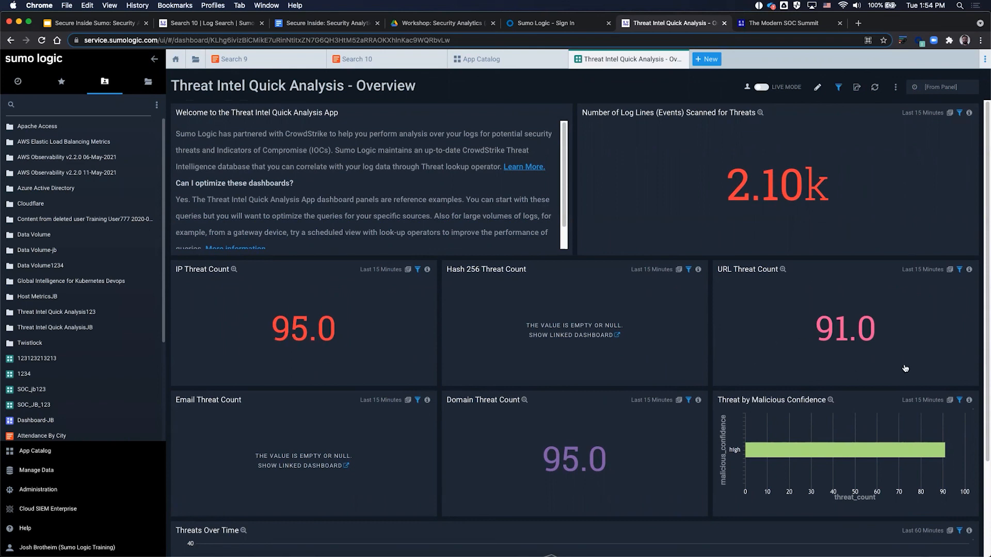
{"action": "scroll", "coordinate": [611, 459], "scroll_direction": "down", "scroll_amount": 3}
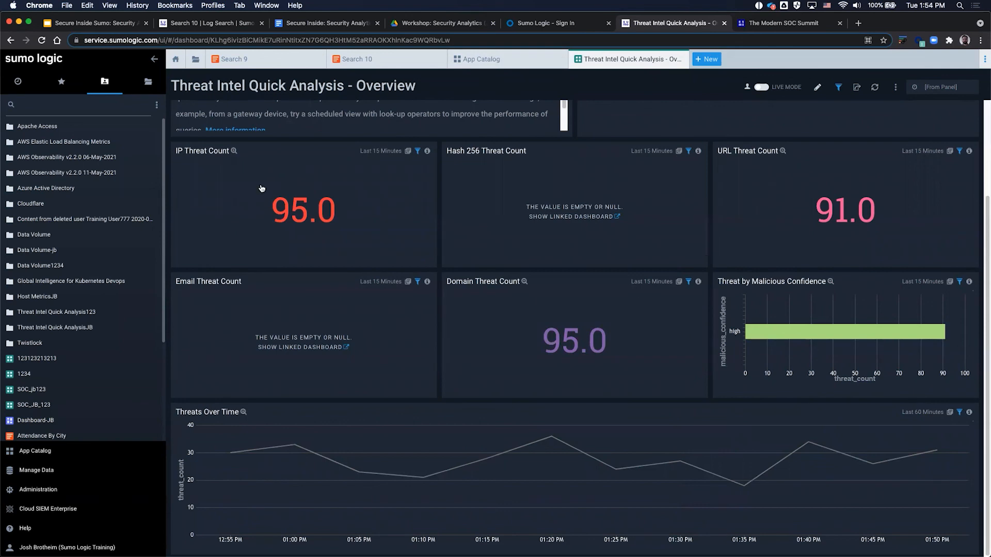
Step: Expand the Threat Intel library folder, inspect the IP dashboard, and go back to 'threat' results
{"action": "left_click", "coordinate": [487, 64]}
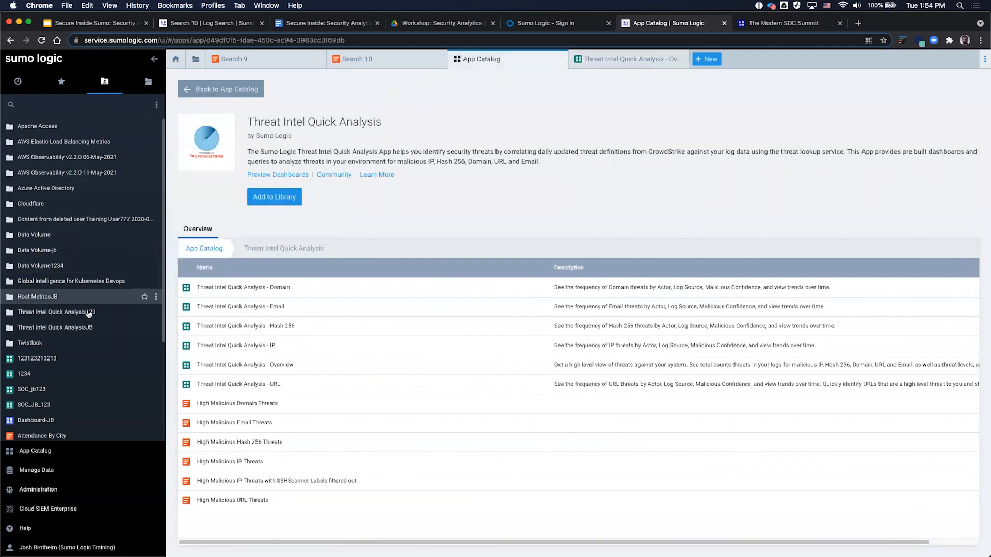
{"action": "left_click", "coordinate": [81, 329]}
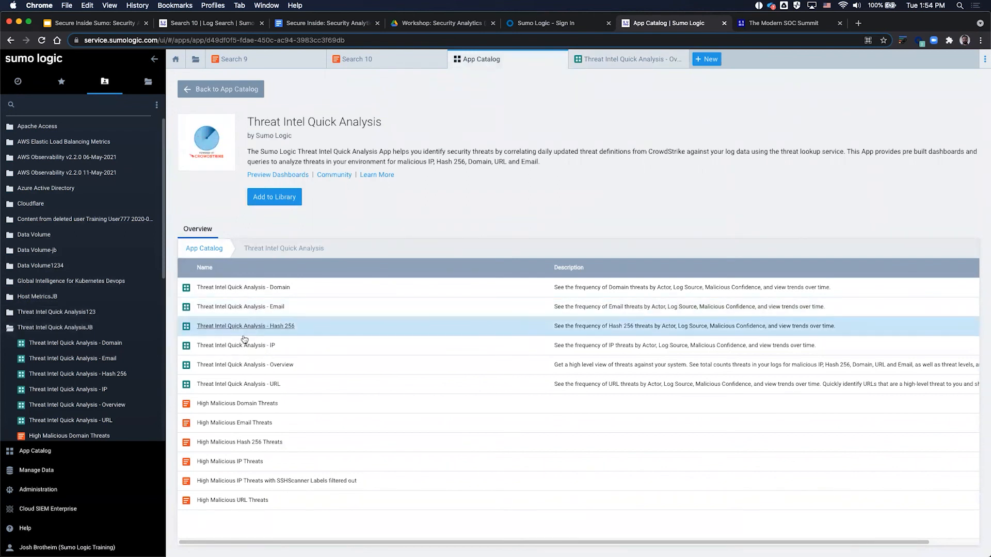
{"action": "left_click", "coordinate": [248, 350]}
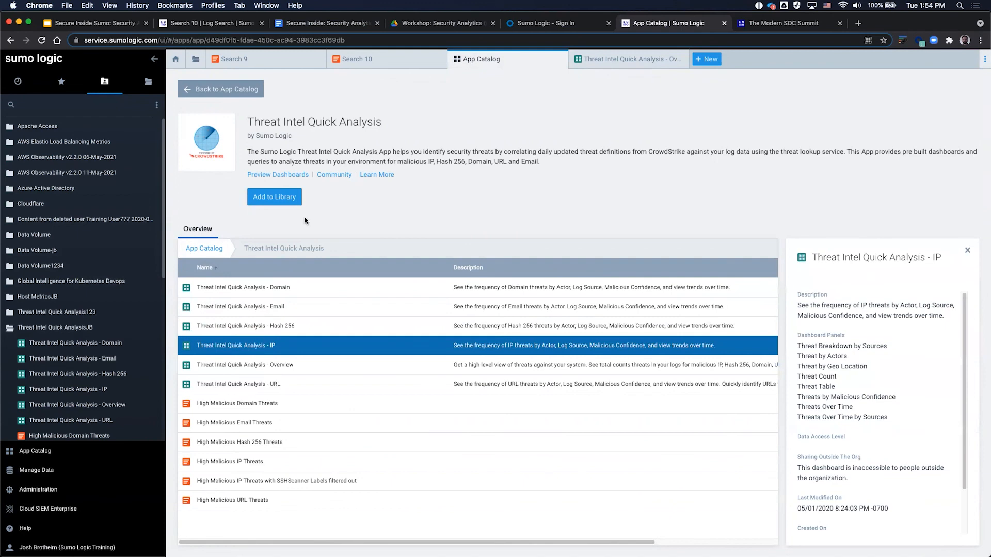
{"action": "left_click", "coordinate": [201, 88]}
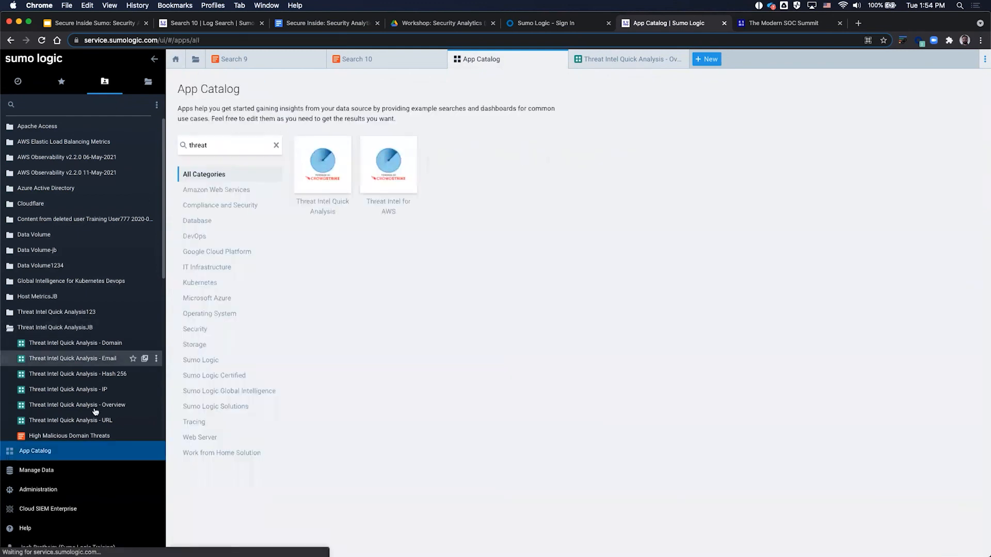
Step: Open the IP dashboard and highlight the first threat row's IP, KillChain and Malware labels
{"action": "left_click", "coordinate": [80, 390]}
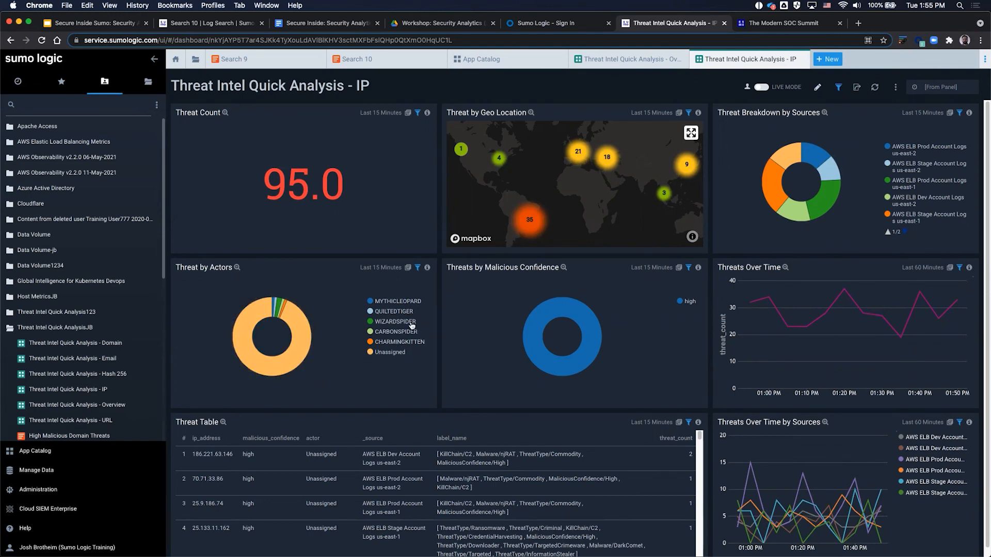
{"action": "scroll", "coordinate": [427, 444], "scroll_direction": "down", "scroll_amount": 3}
{"action": "scroll", "coordinate": [325, 474], "scroll_direction": "up", "scroll_amount": 3}
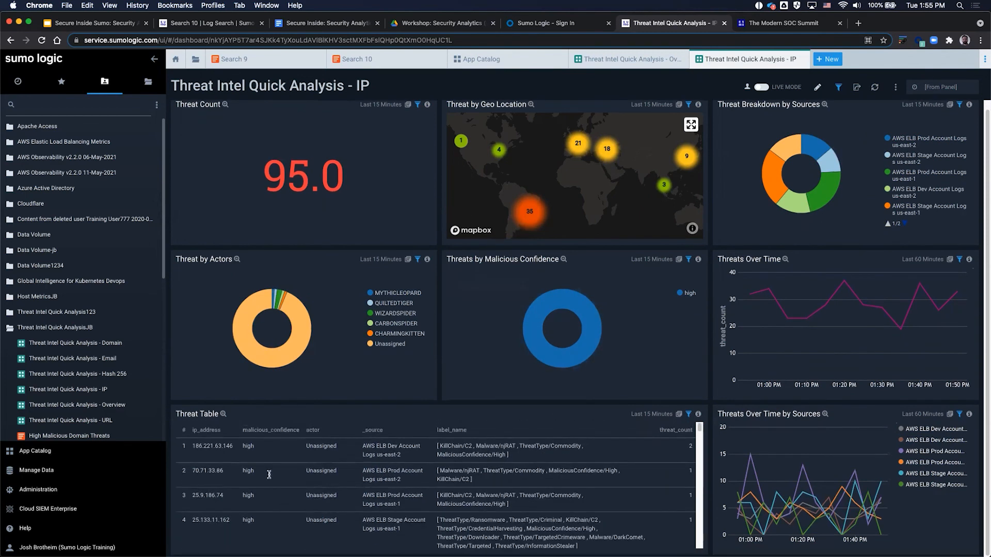
{"action": "left_click_drag", "start_coordinate": [204, 446], "coordinate": [261, 447]}
{"action": "left_click_drag", "start_coordinate": [517, 455], "coordinate": [438, 442]}
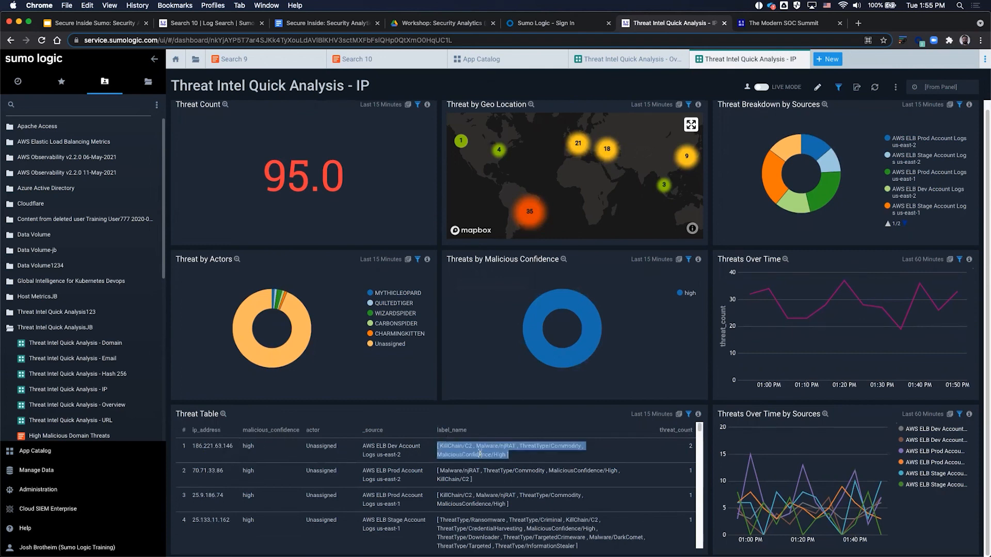
{"action": "left_click_drag", "start_coordinate": [447, 444], "coordinate": [572, 445]}
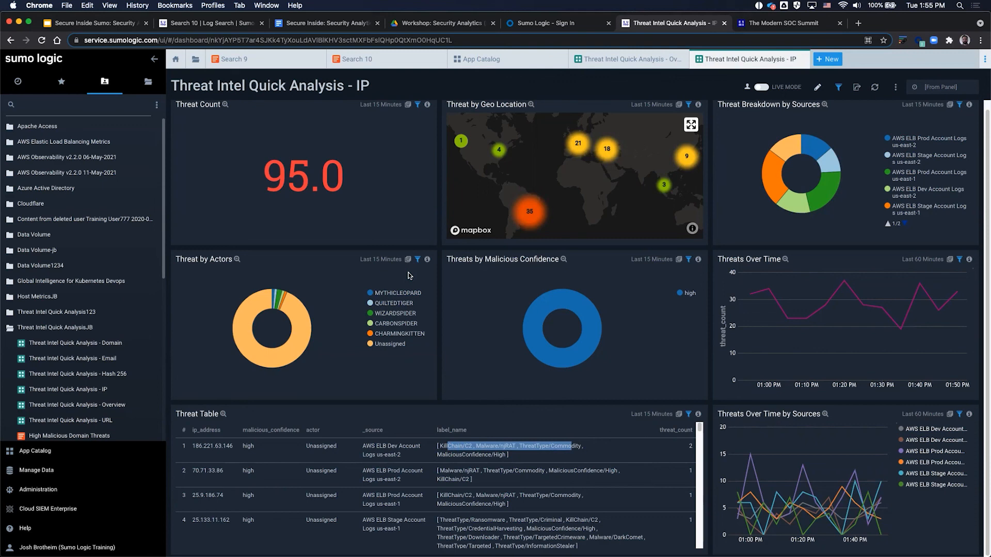
Step: Scroll the Threat Intel FAQ to the CrowdStrike IOC types, then return to the slide deck
{"action": "left_click", "coordinate": [97, 357]}
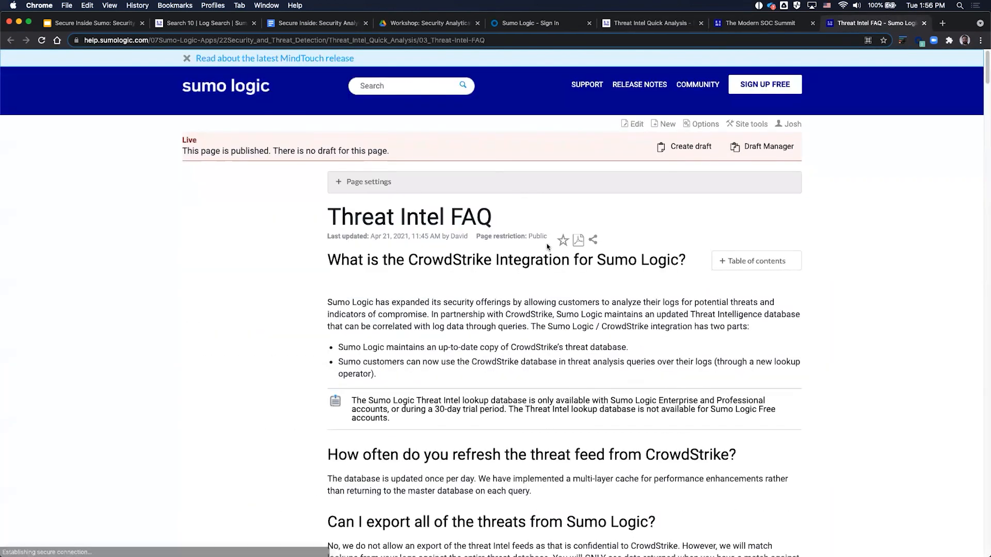
{"action": "scroll", "coordinate": [547, 247], "scroll_direction": "down", "scroll_amount": 10}
{"action": "scroll", "coordinate": [603, 237], "scroll_direction": "down", "scroll_amount": 4}
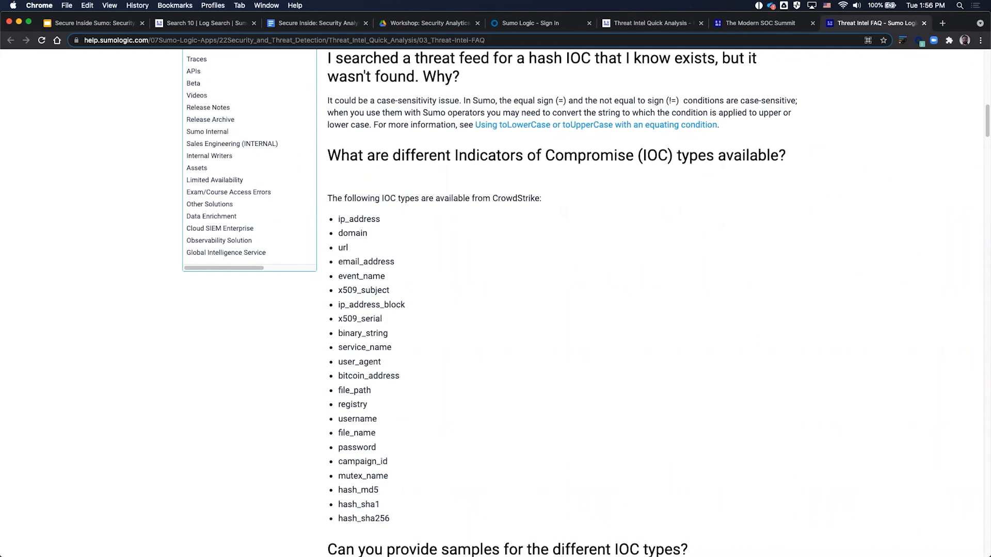
{"action": "left_click", "coordinate": [113, 25]}
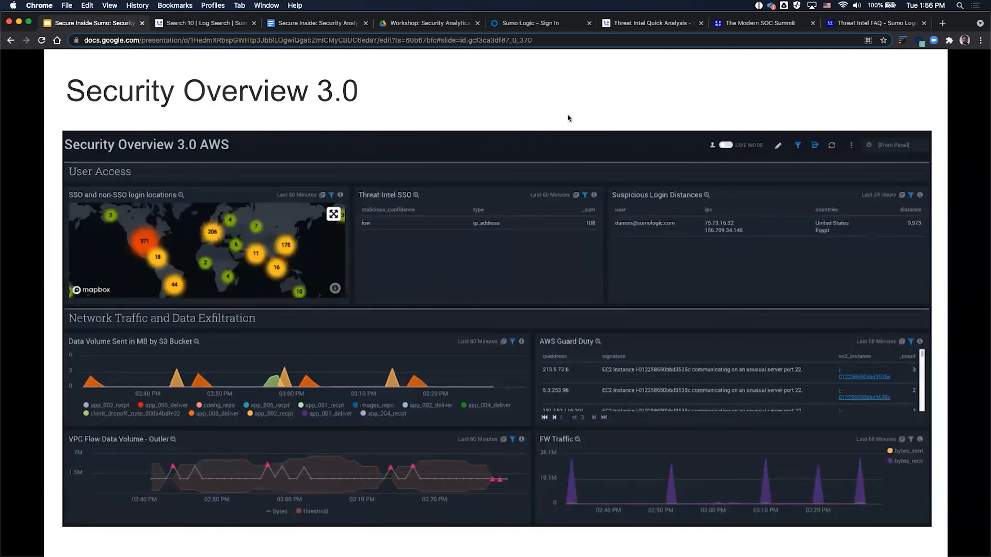
Step: Advance to the 'Want to learn more?' slide, exit the slideshow, and select the training URL
{"action": "key", "text": "Right"}
{"action": "key", "text": "Right"}
{"action": "key", "text": "Right"}
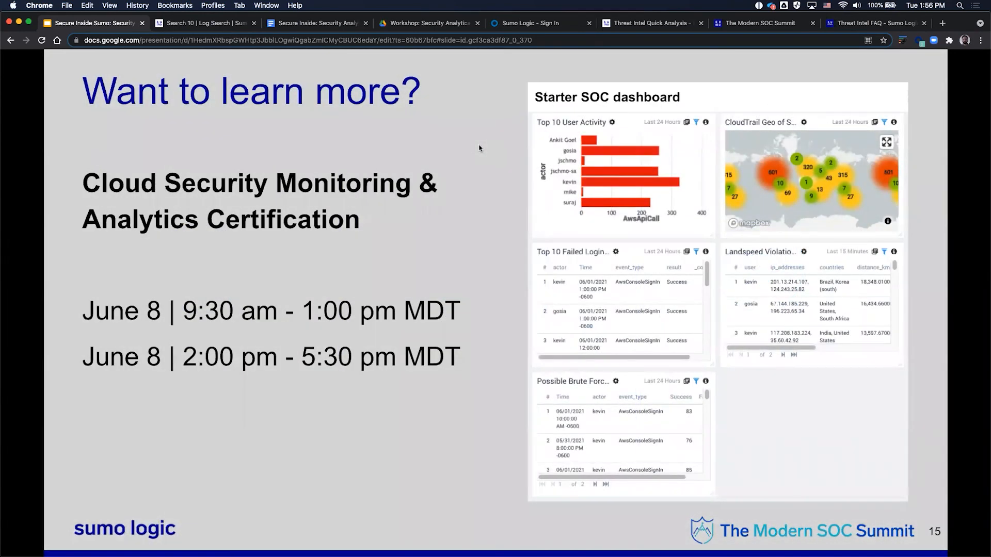
{"action": "key", "text": "Right"}
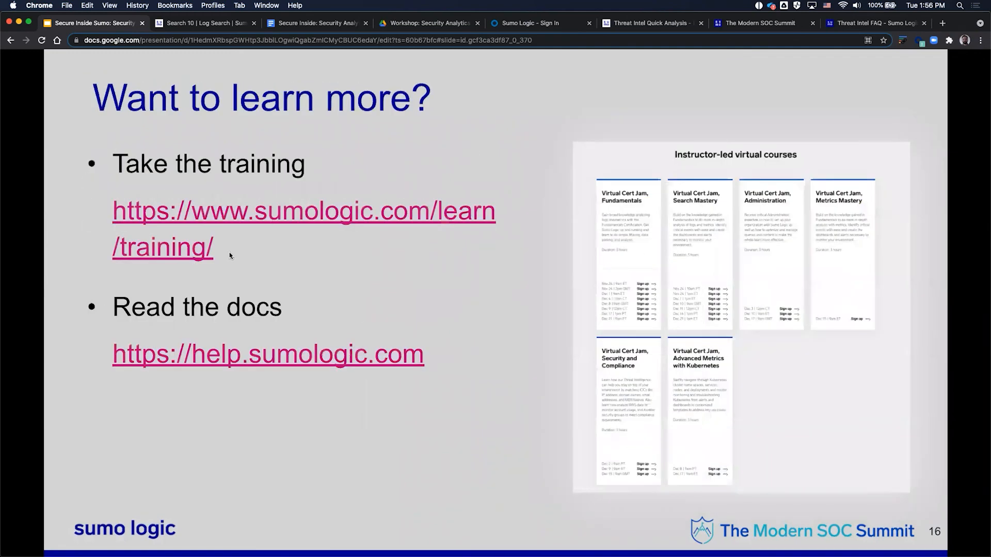
{"action": "key", "text": "Escape"}
{"action": "left_click", "coordinate": [410, 223]}
{"action": "left_click_drag", "start_coordinate": [410, 223], "coordinate": [322, 203]}
{"action": "key", "text": "super+c"}
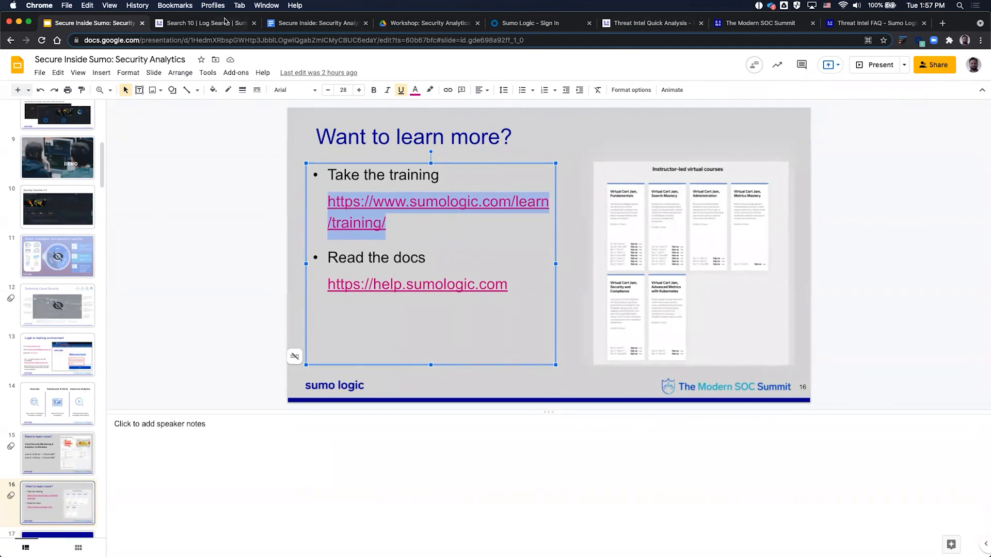
Step: Paste the training URL into the Sumo Logic tab to load the Learning portal
{"action": "left_click", "coordinate": [522, 24]}
{"action": "left_click", "coordinate": [522, 34]}
{"action": "key", "text": "super+v"}
{"action": "key", "text": "Return"}
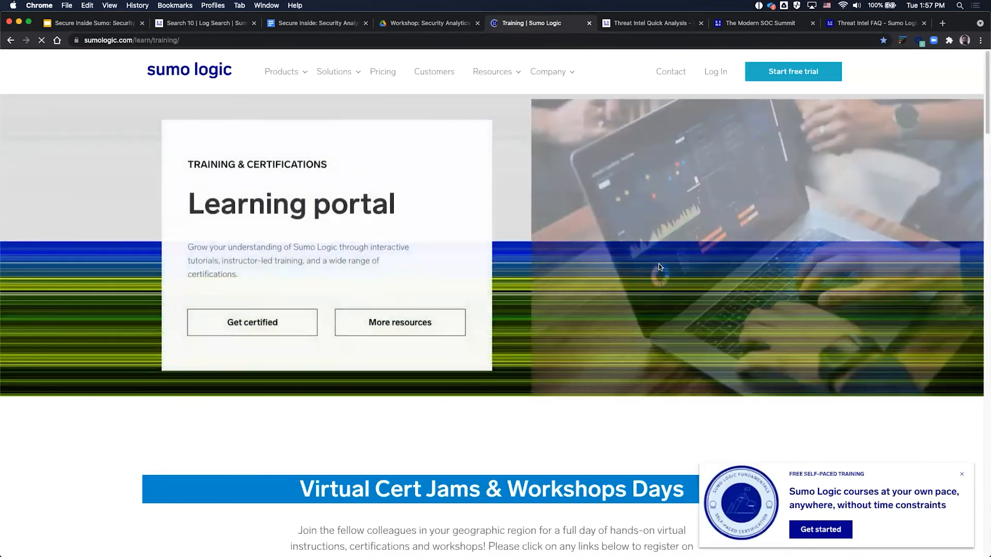
Step: Scroll through the Virtual Cert Jams & Workshops Days sessions, including Search Mastery and Administration Cert Jams
{"action": "scroll", "coordinate": [658, 264], "scroll_direction": "down", "scroll_amount": 9}
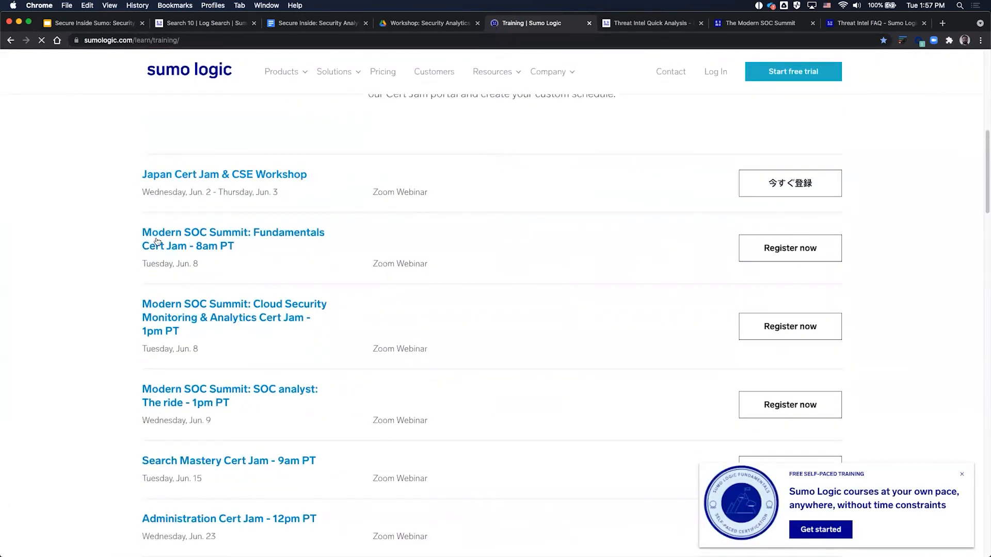
{"action": "scroll", "coordinate": [182, 297], "scroll_direction": "down", "scroll_amount": 3}
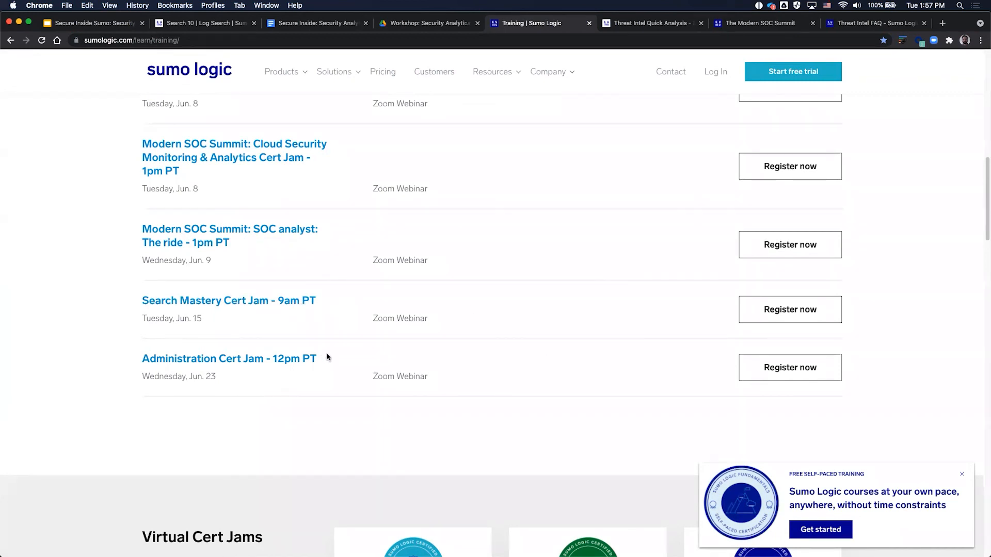
{"action": "scroll", "coordinate": [334, 371], "scroll_direction": "up", "scroll_amount": 5}
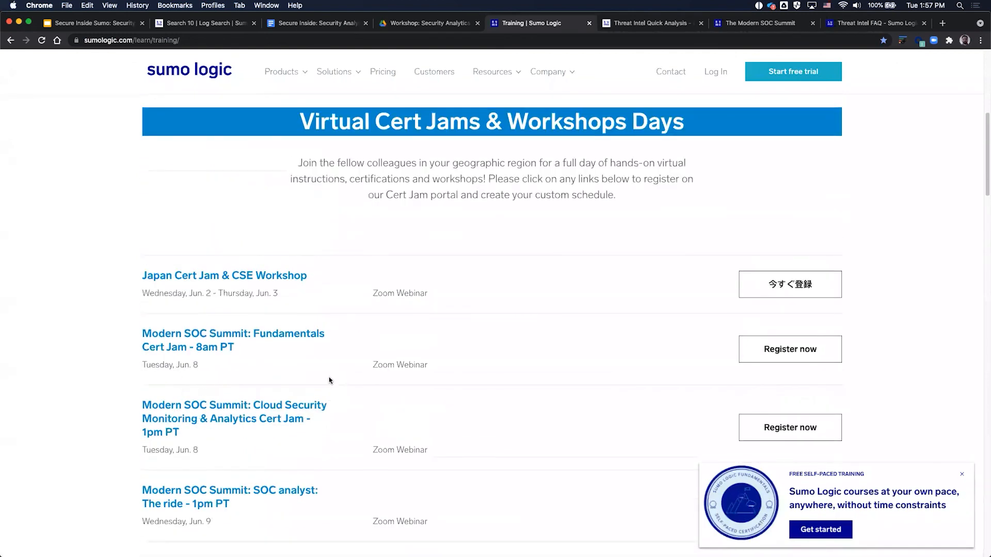